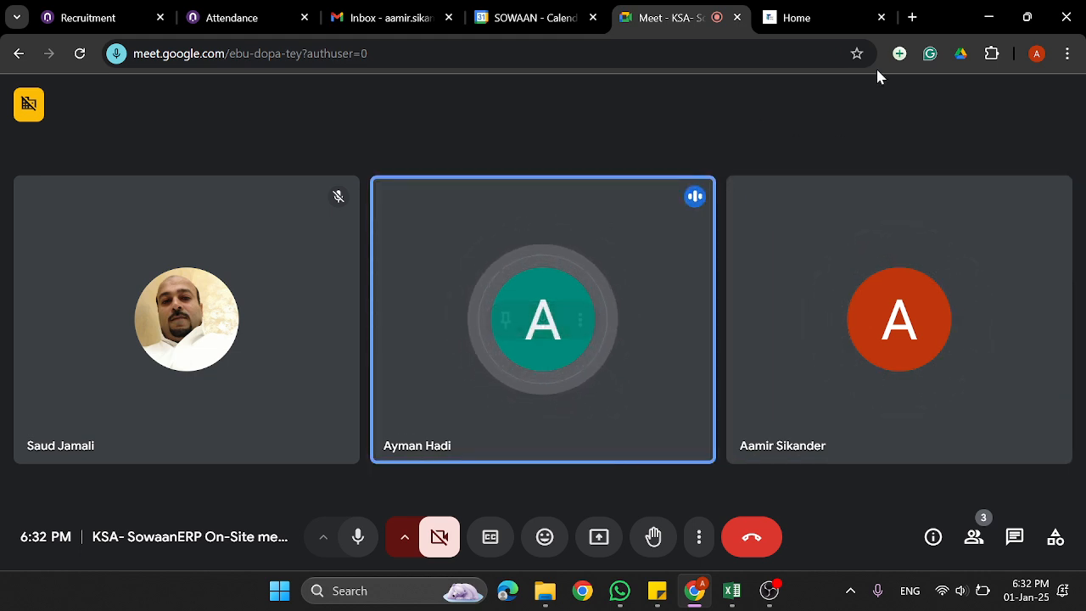
Share the entire screen in the Google Meet call and hide the sharing notice
left_click(912, 17)
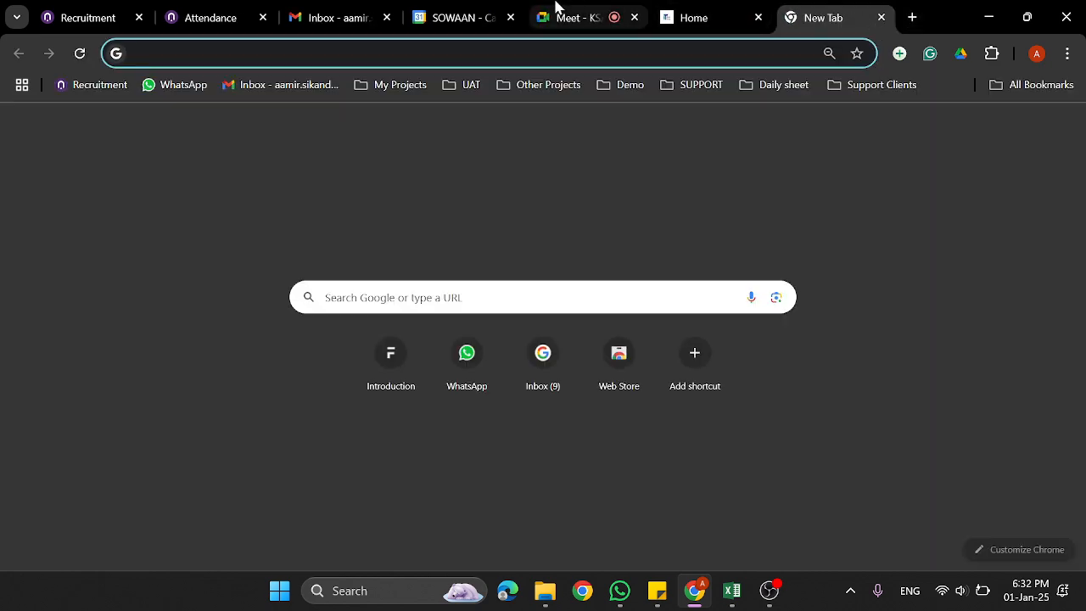
left_click(560, 13)
left_click(688, 18)
left_click(586, 17)
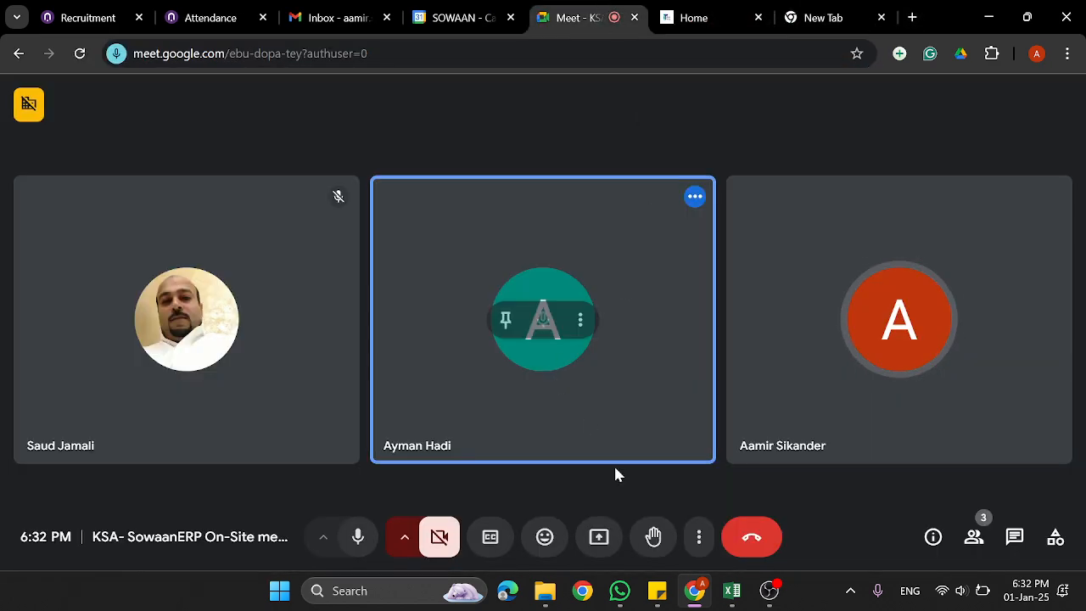
left_click(592, 547)
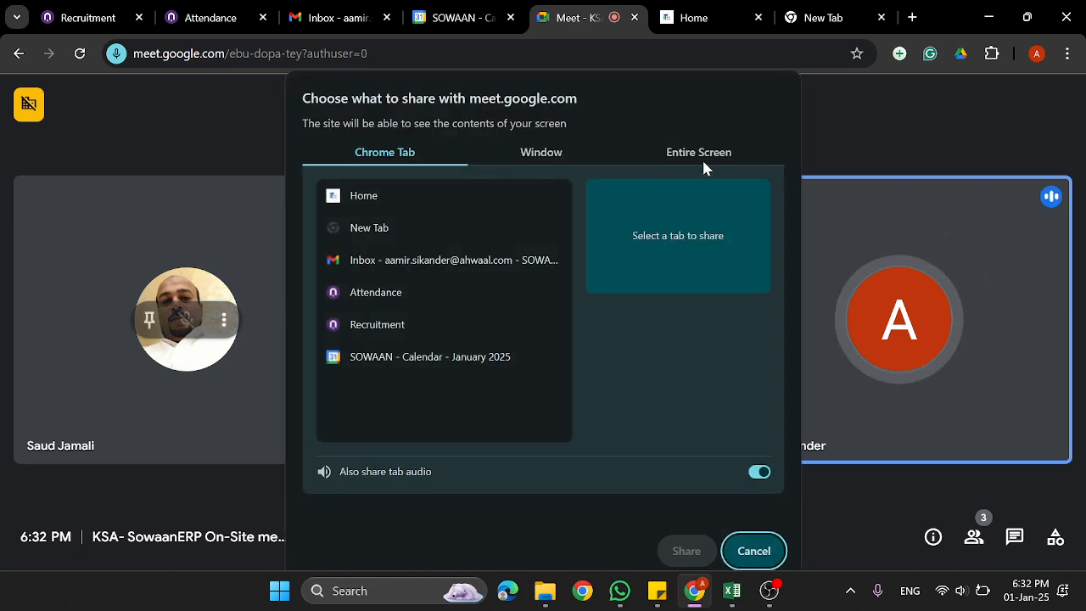
left_click(701, 157)
left_click(681, 553)
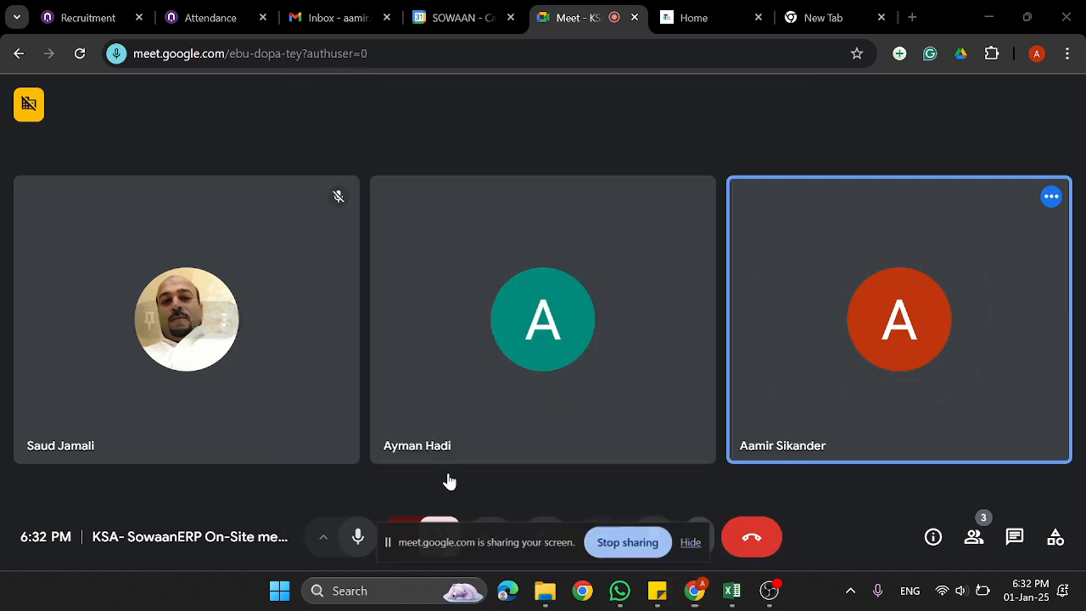
left_click(695, 542)
Switch to Microsoft Edge, open bacaksa.sowaanerp.com/login#login and log in to BACA ERP
left_click(836, 19)
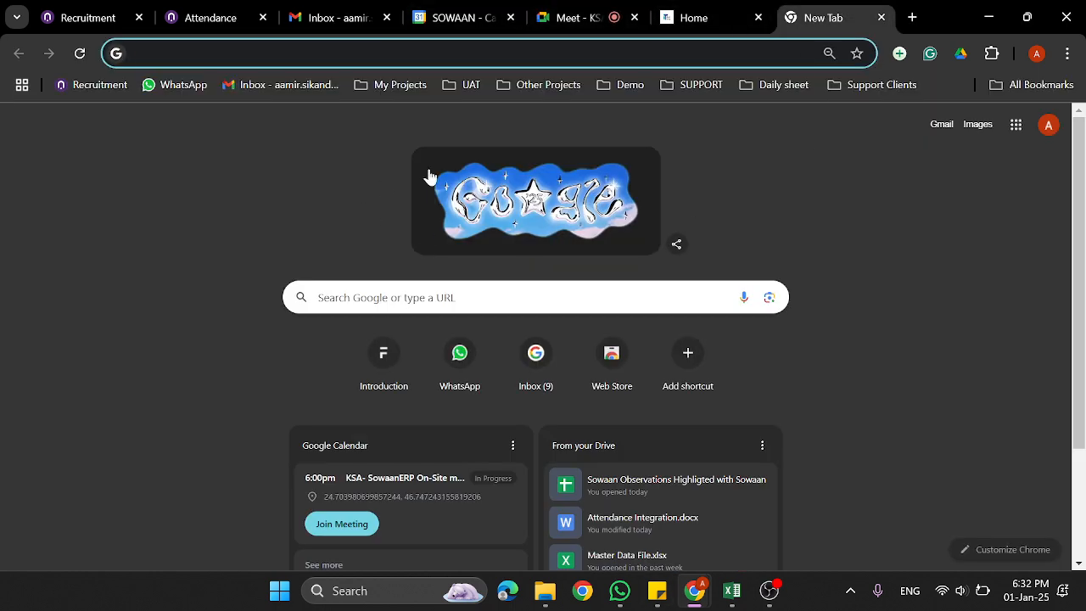
left_click(511, 595)
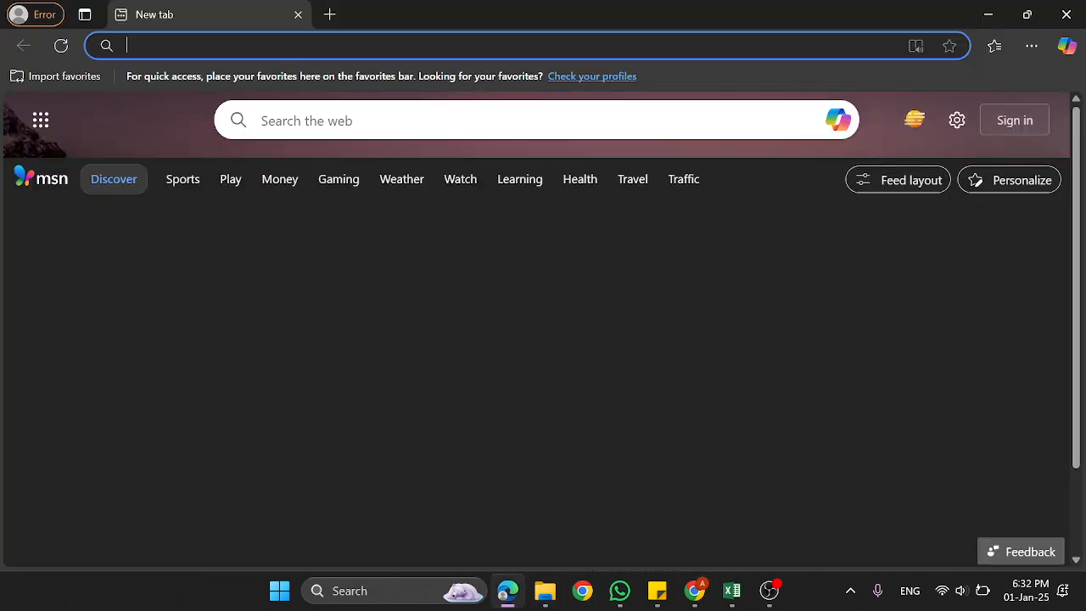
left_click(175, 45)
type("b")
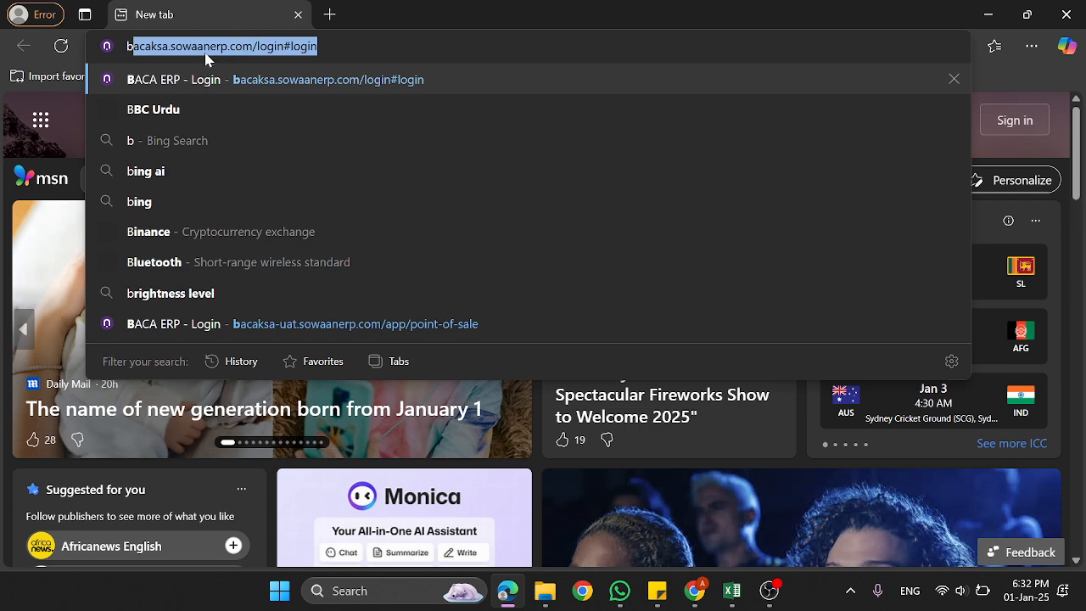
left_click(206, 56)
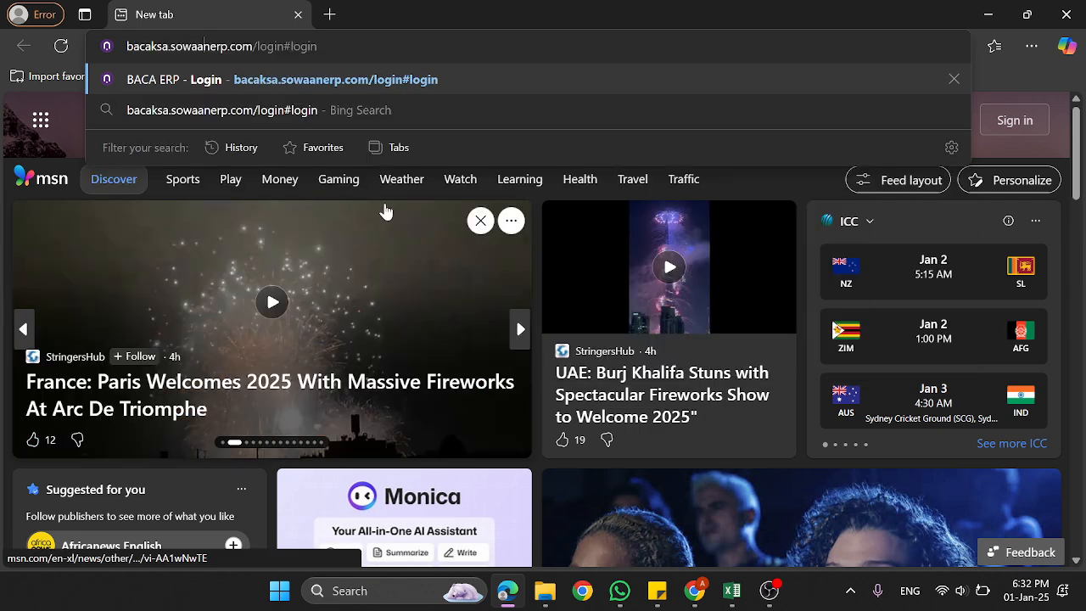
left_click(161, 79)
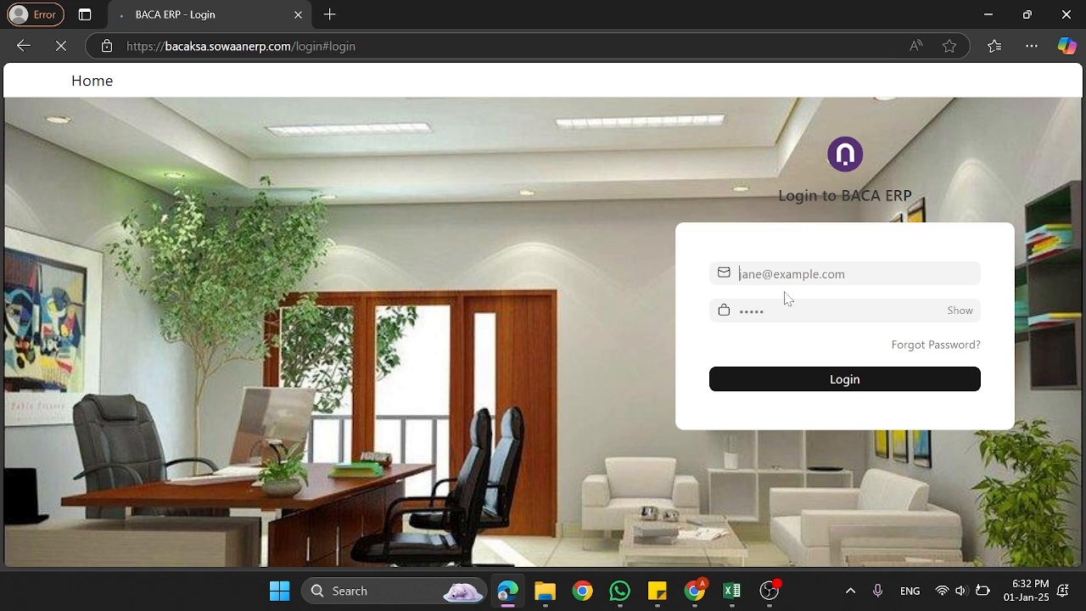
left_click(831, 387)
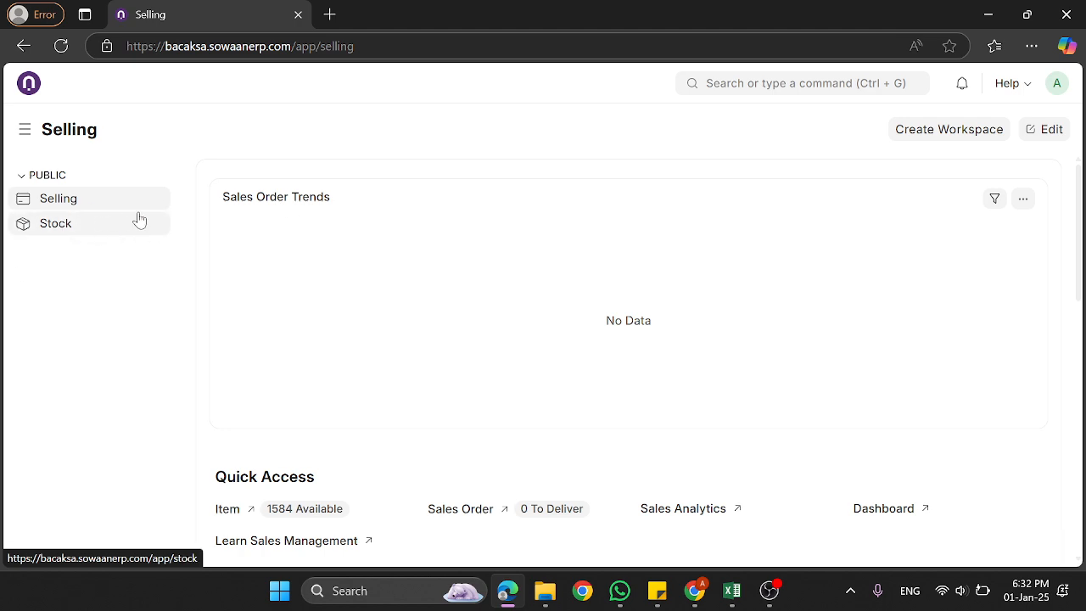
Open the Item list from the Selling workspace and view the restrictions applied to it
scroll(323, 398, "down", 2)
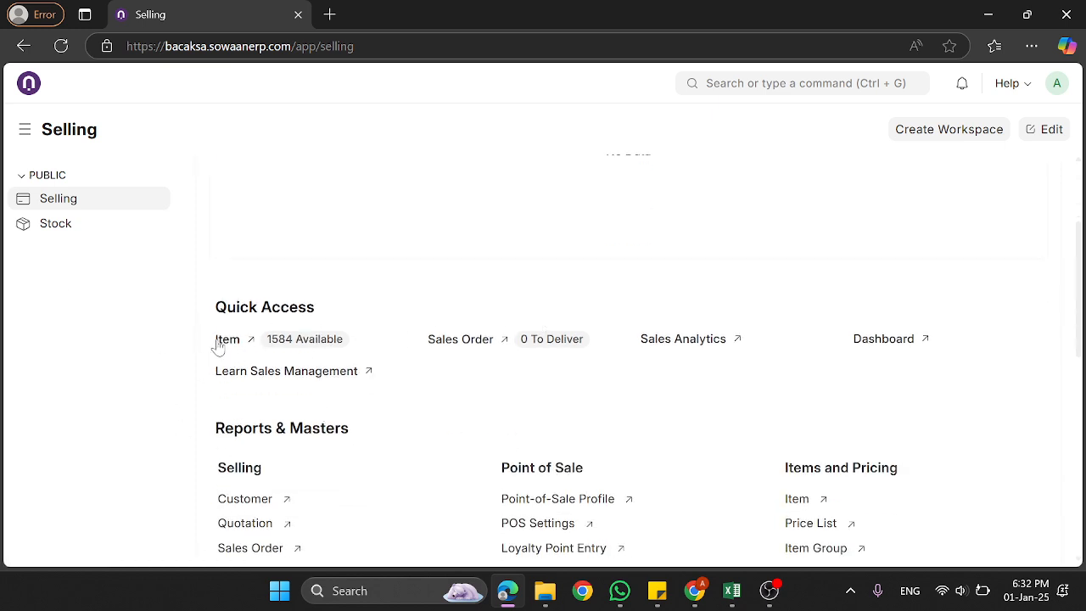
left_click(228, 341)
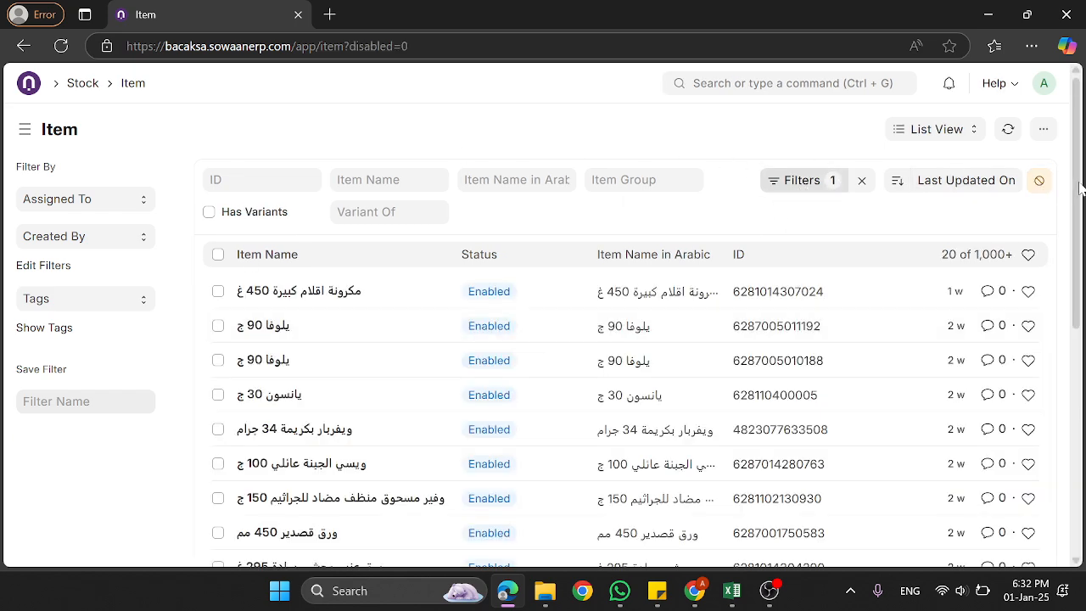
left_click(1038, 180)
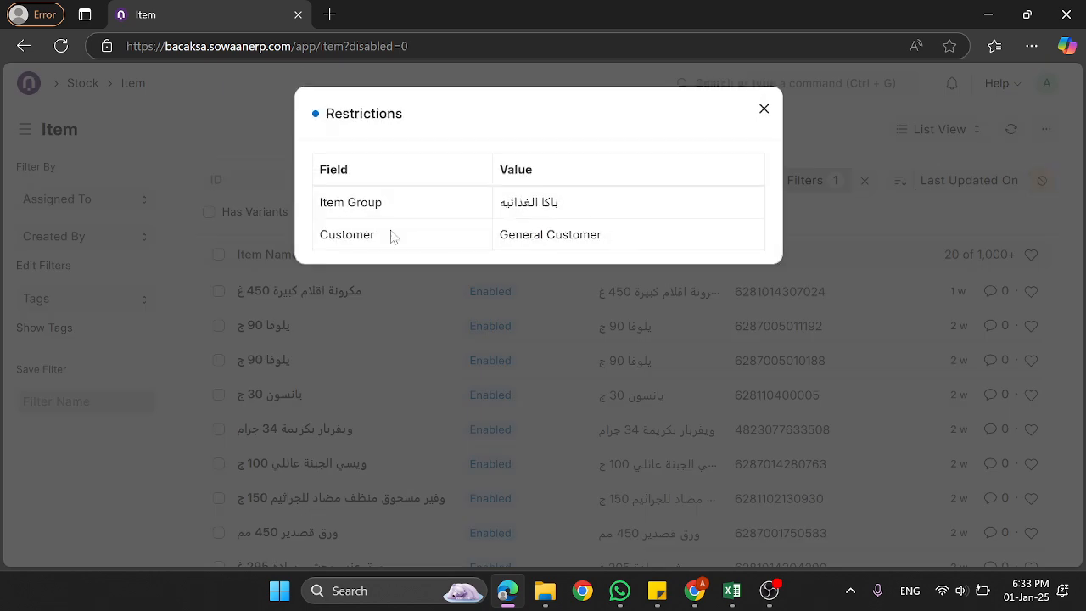
left_click(764, 109)
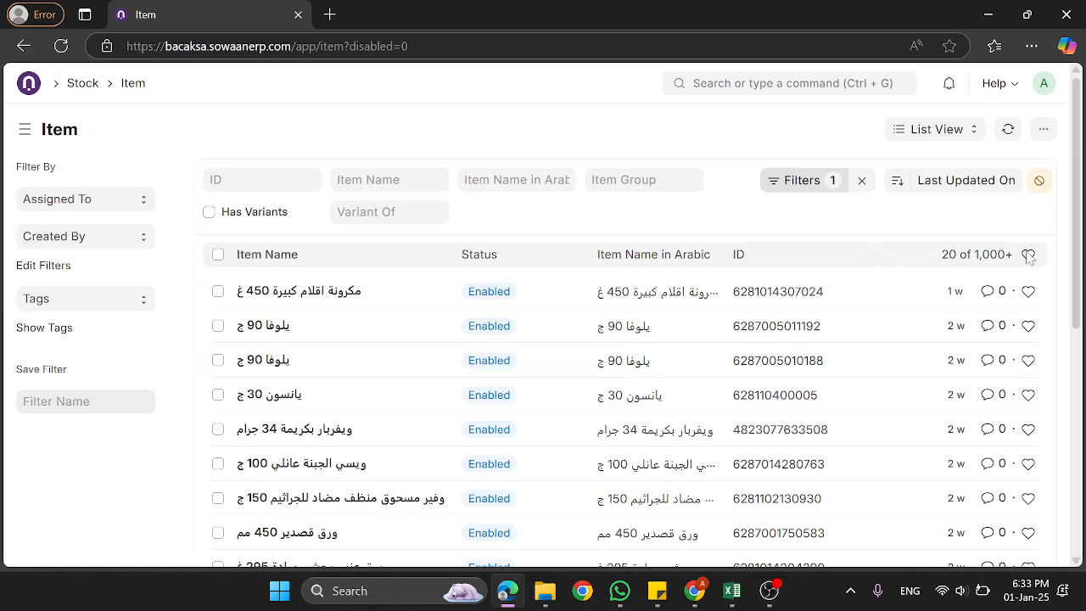
View the Sales Invoice list from the Selling workspace and return to the workspace
left_click(18, 46)
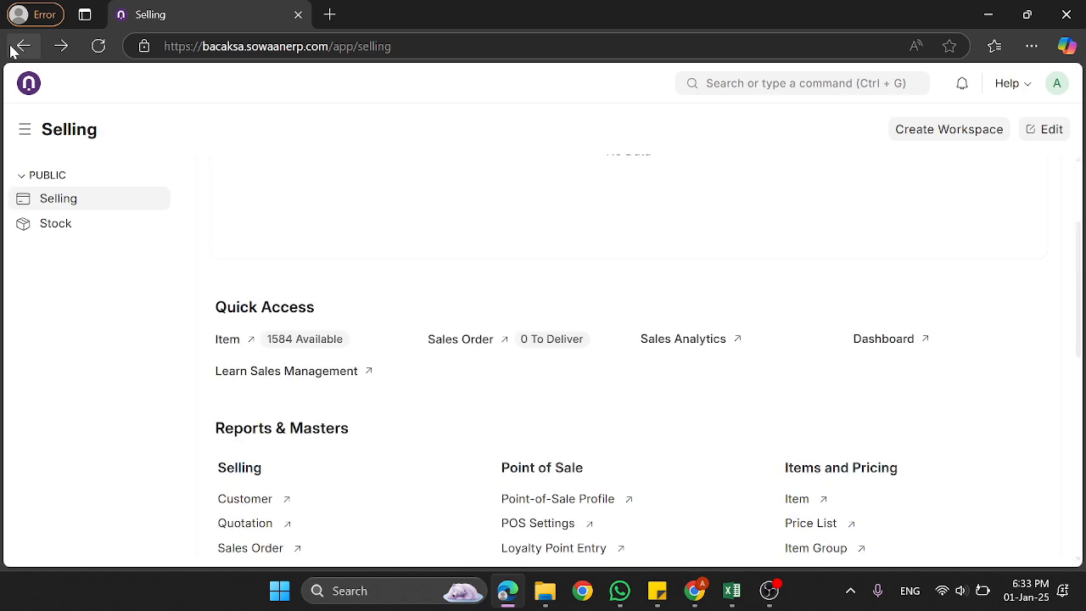
scroll(296, 371, "down", 2)
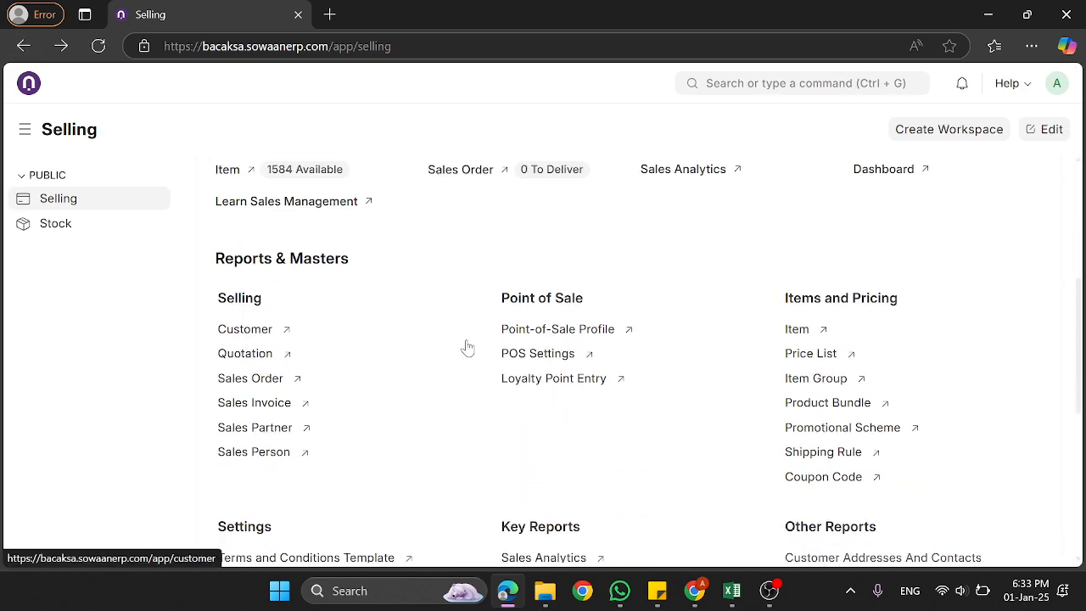
left_click(265, 402)
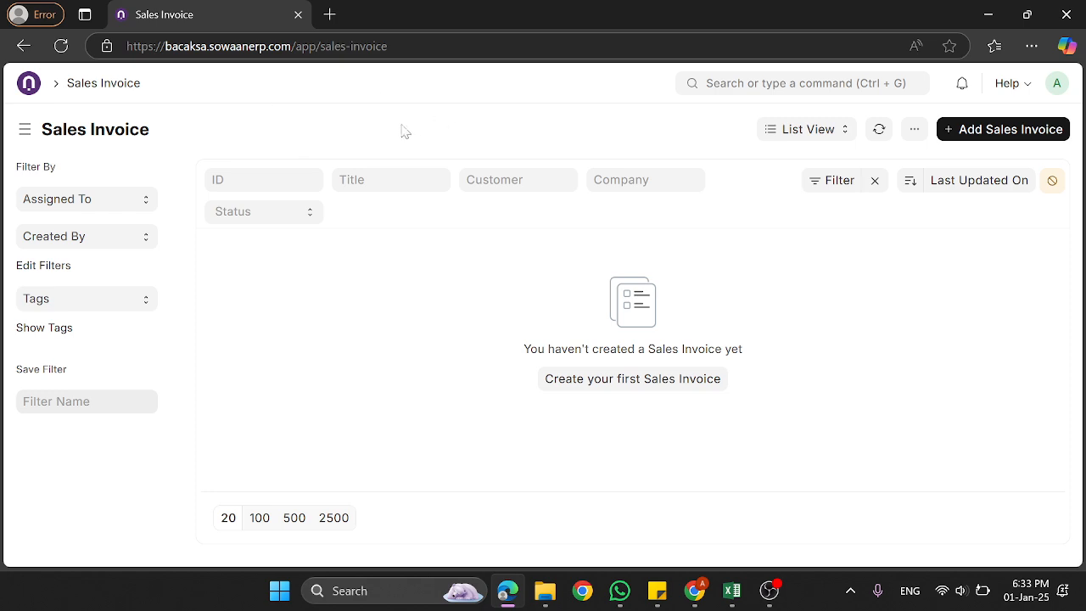
left_click(23, 46)
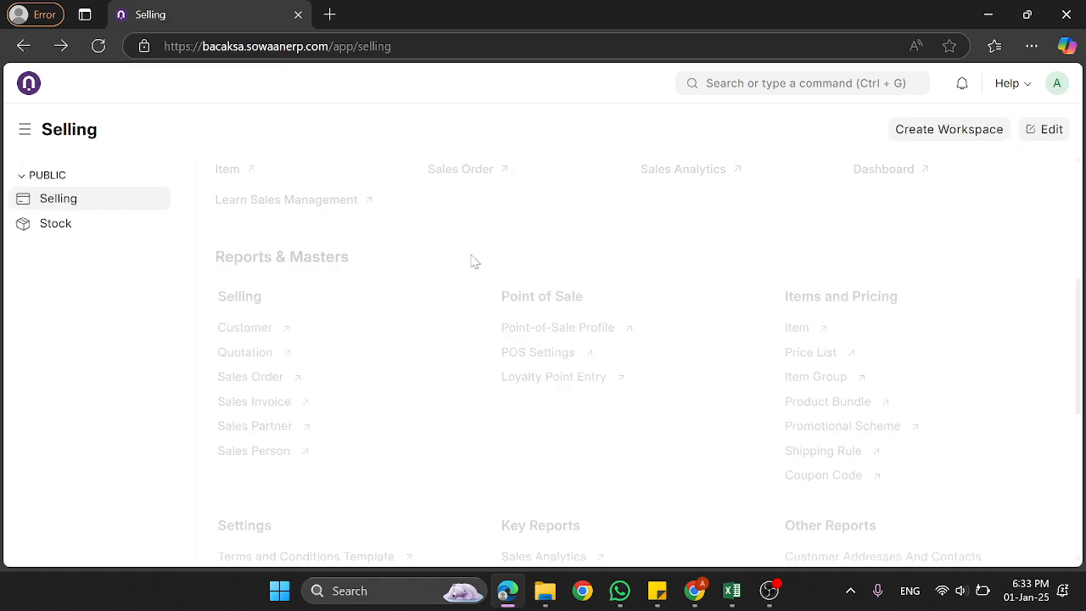
scroll(426, 337, "down", 2)
scroll(427, 337, "up", 6)
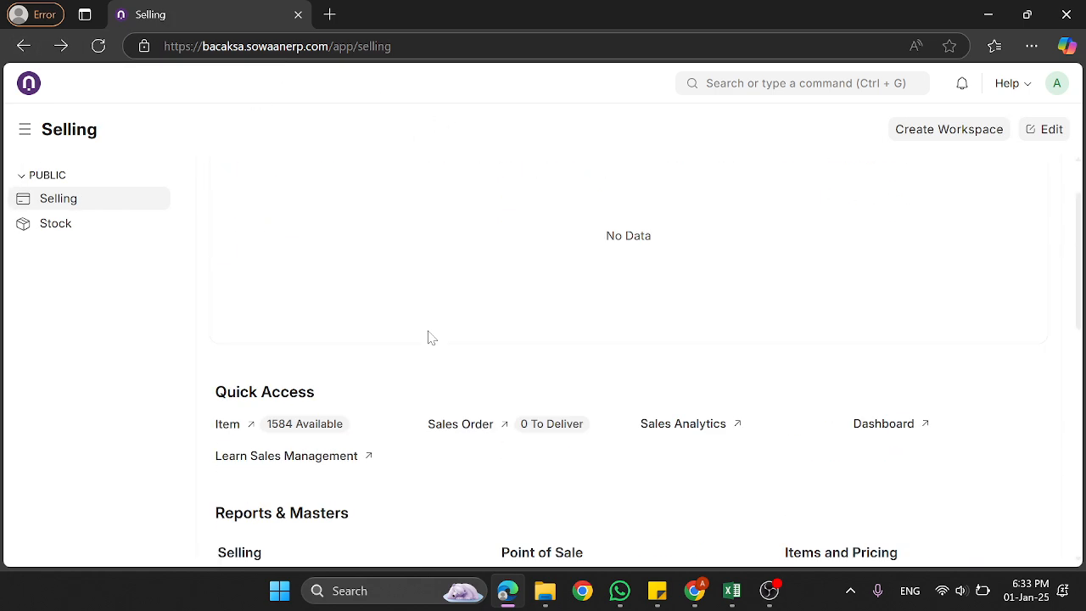
left_click(1056, 83)
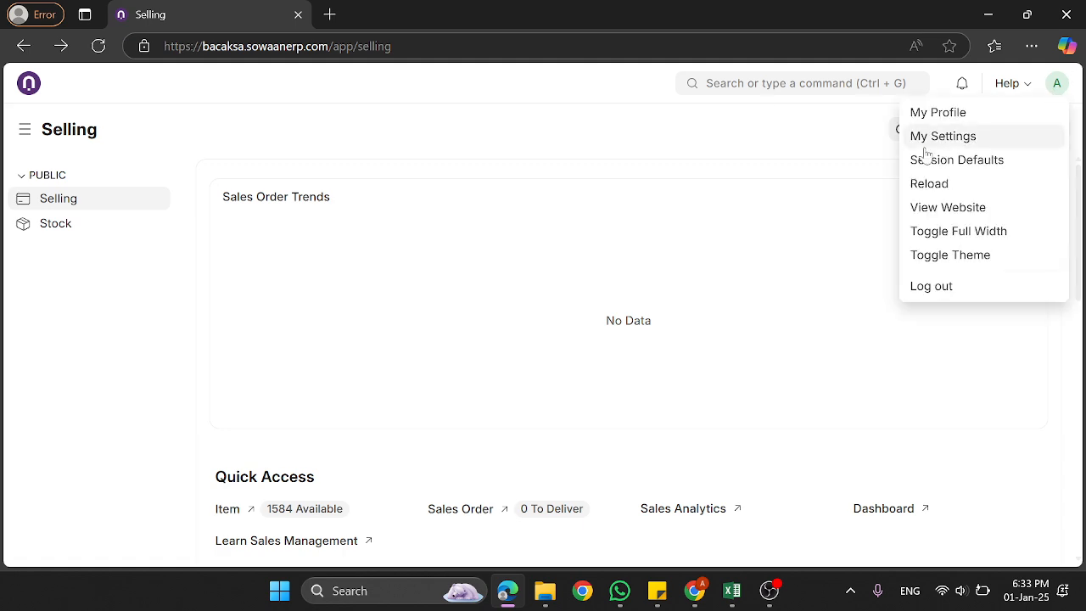
left_click(611, 119)
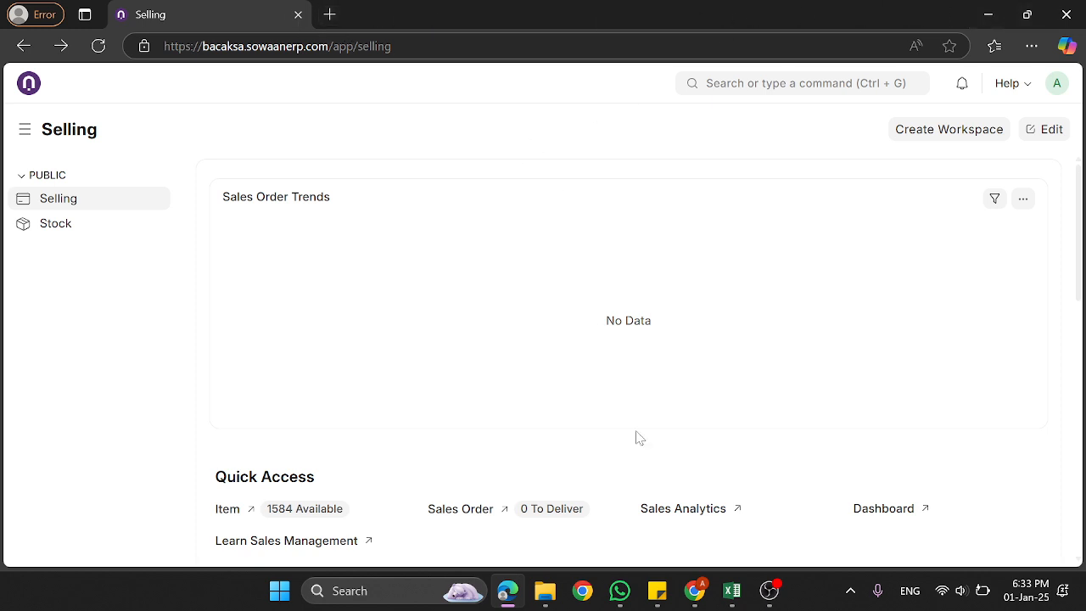
Switch to Google Chrome, open the bACA site from the My Projects bookmarks and log in to the ERP
mouse_move(695, 594)
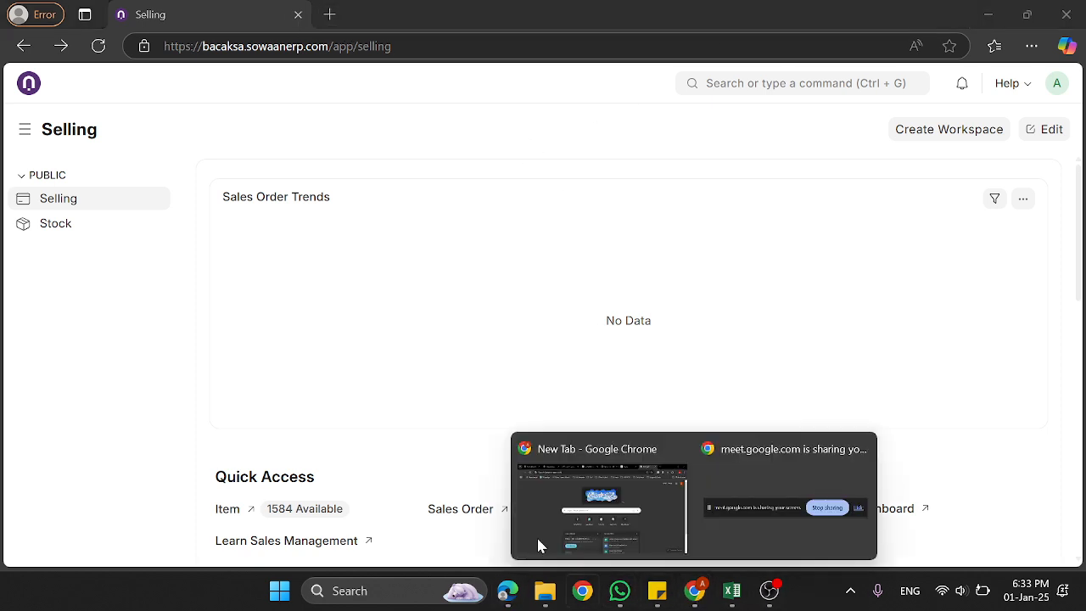
left_click(592, 509)
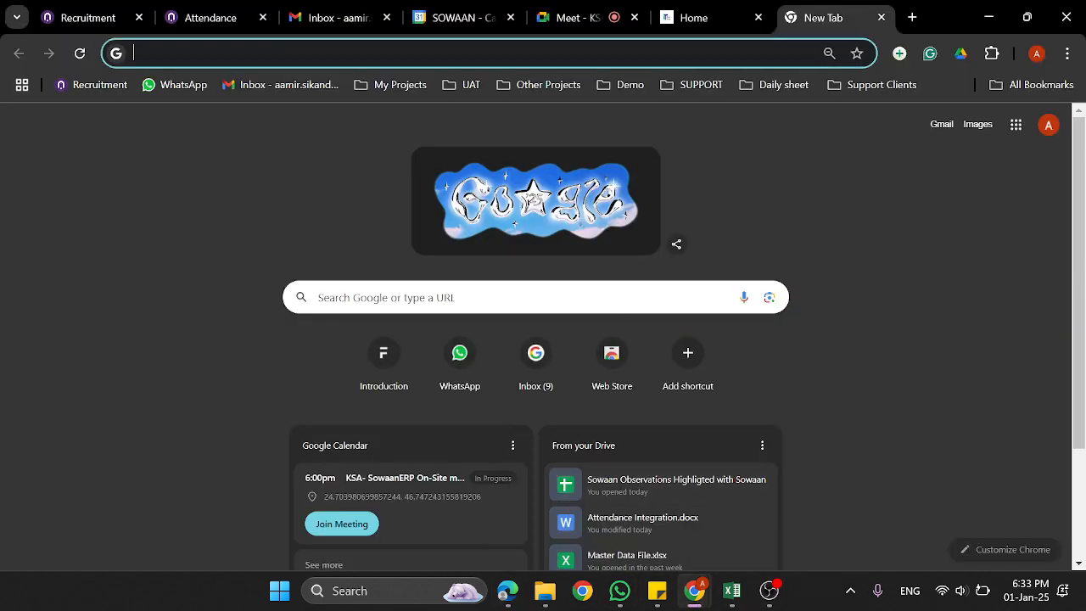
left_click(211, 17)
left_click(824, 12)
left_click(395, 87)
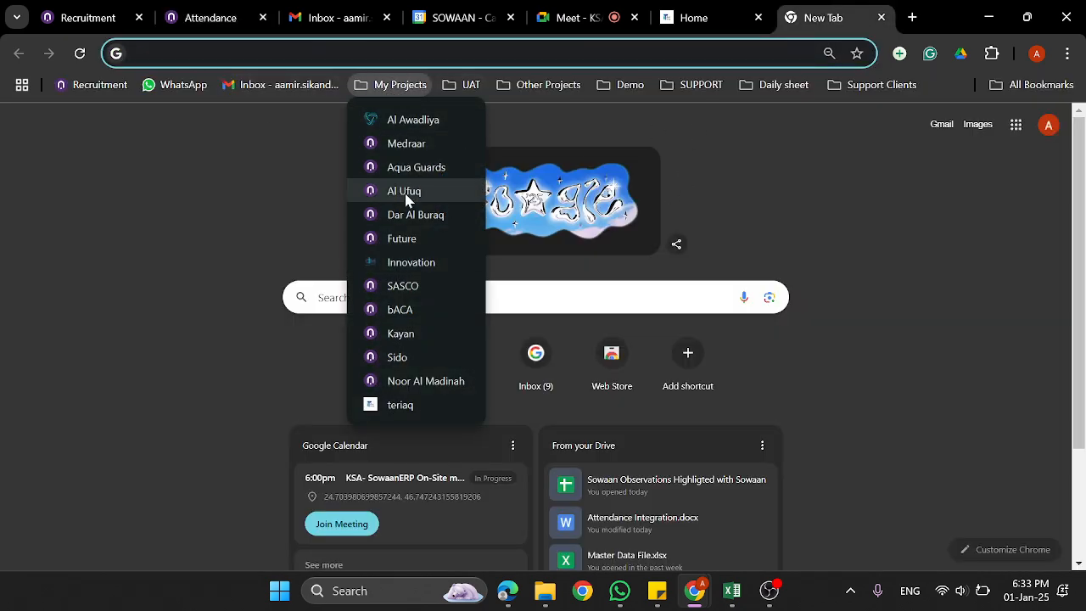
left_click(411, 308)
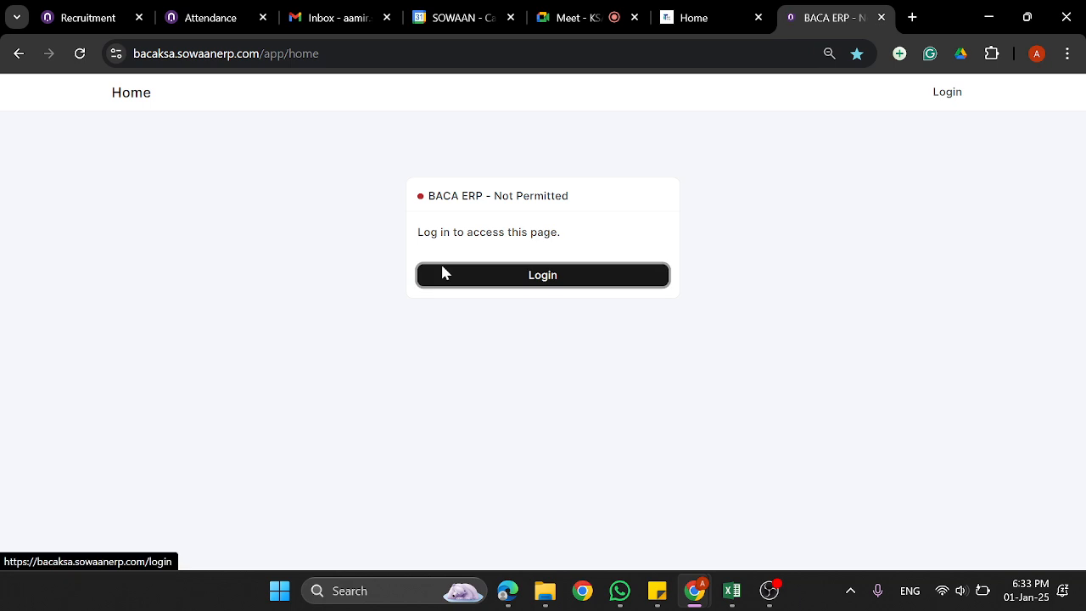
left_click(507, 276)
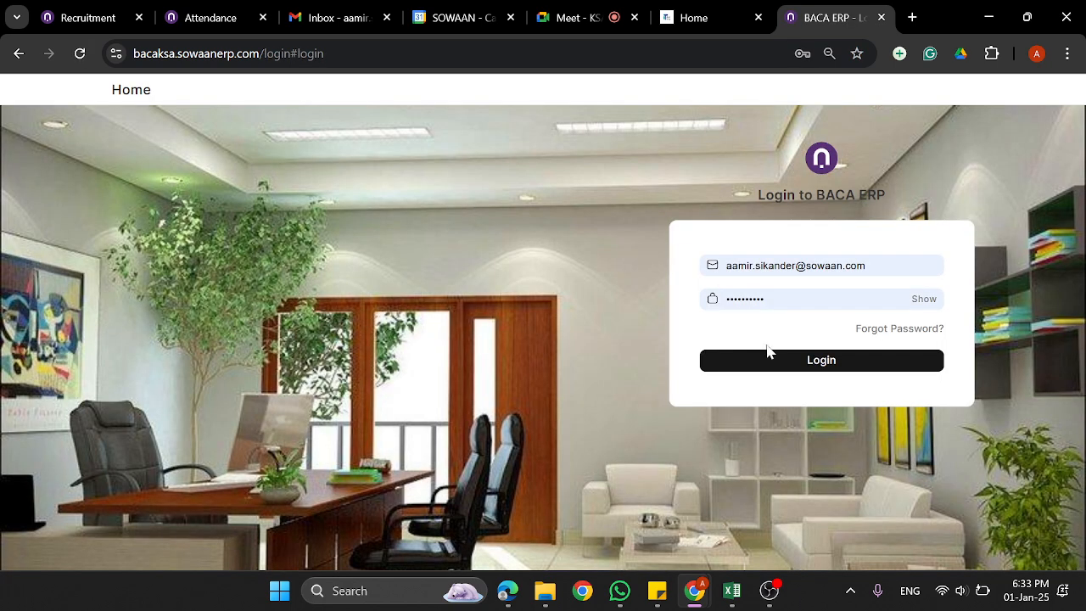
left_click(768, 356)
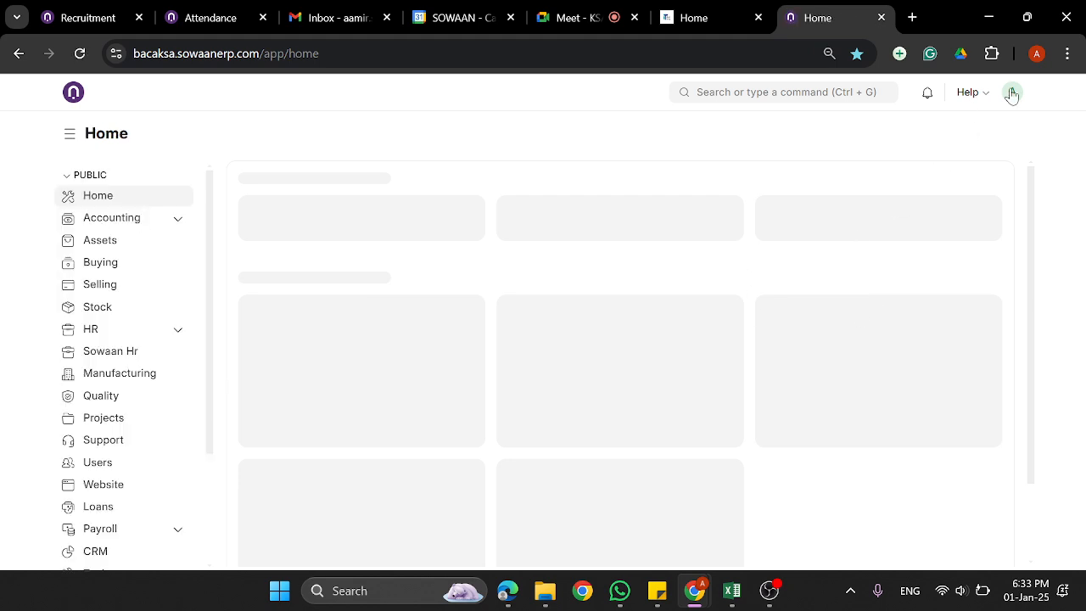
Open the logged-in account's settings and go from there to the full User list
left_click(1012, 92)
left_click(887, 139)
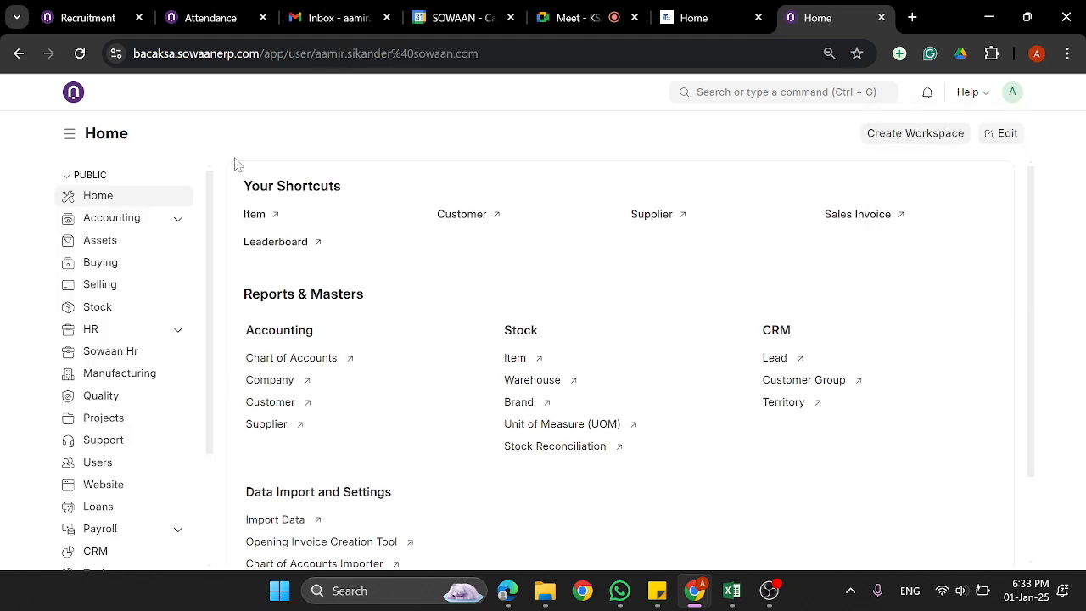
left_click(110, 93)
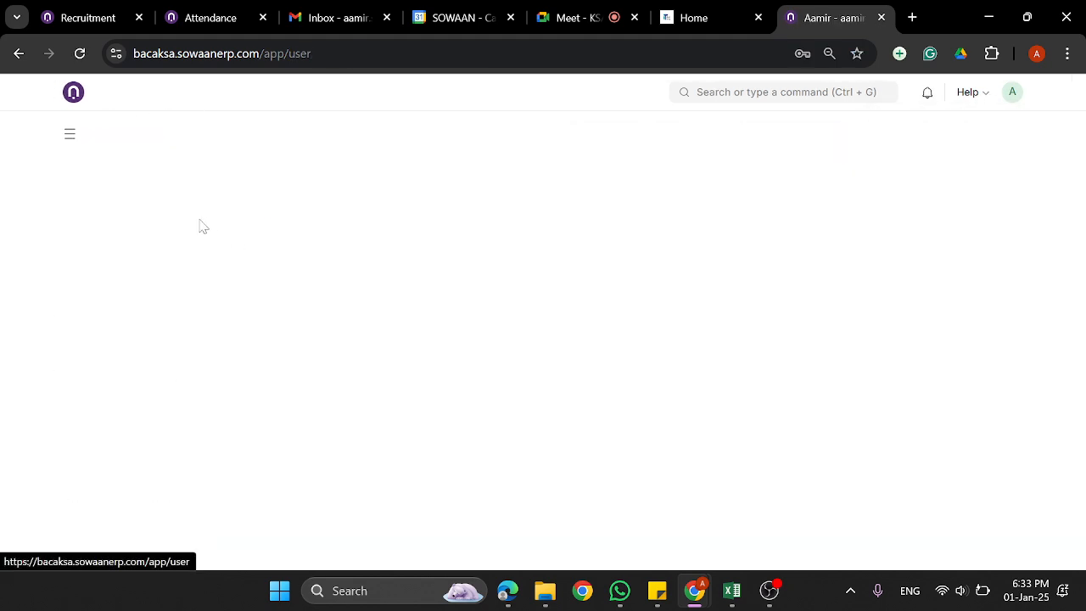
Switch to Microsoft Edge, view the user details of the account logged in there, and minimize the window
left_click(507, 592)
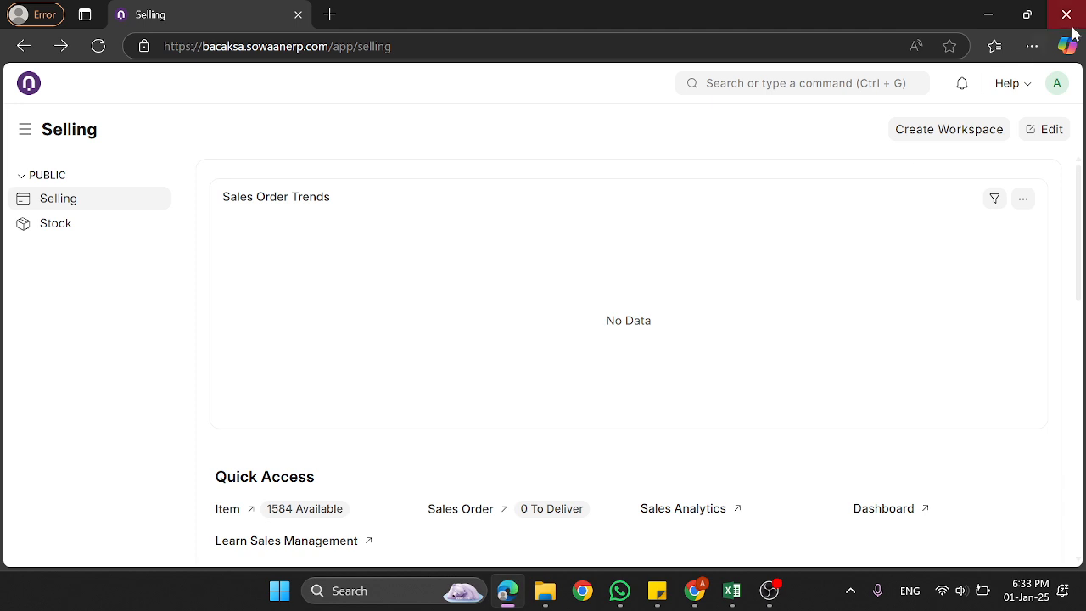
left_click(1057, 83)
left_click(965, 136)
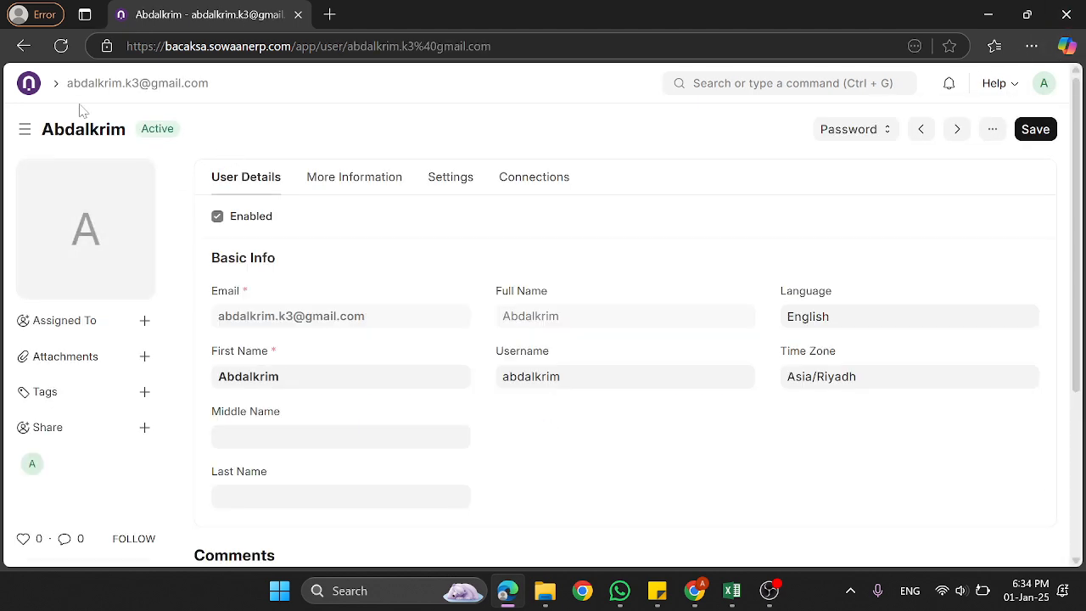
left_click(988, 14)
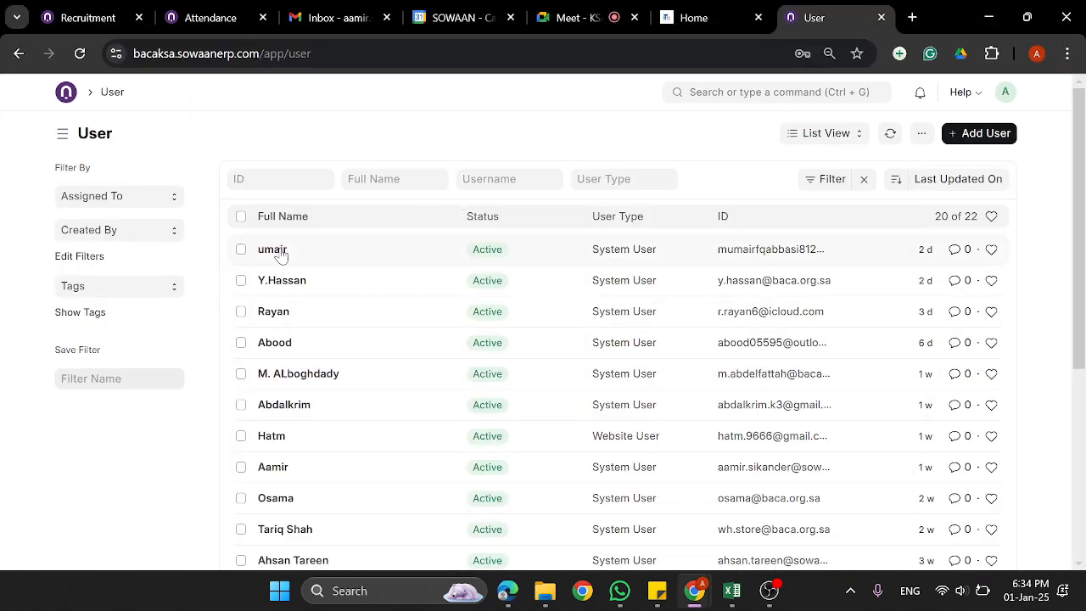
Open the same account's record from the User list and display its roles and permissions
left_click(289, 406)
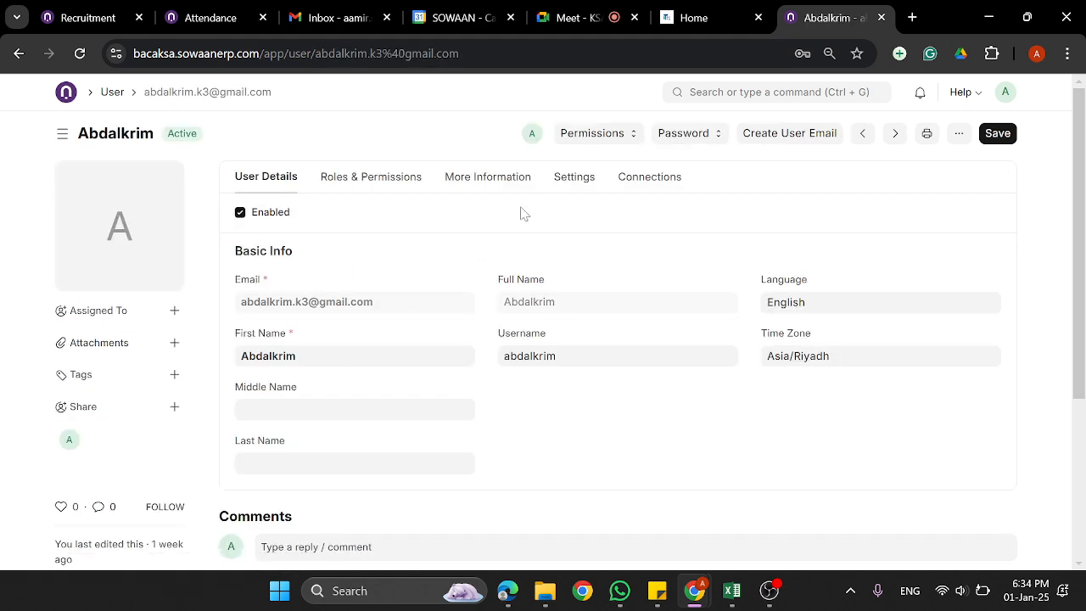
scroll(346, 292, "down", 3)
scroll(357, 353, "up", 3)
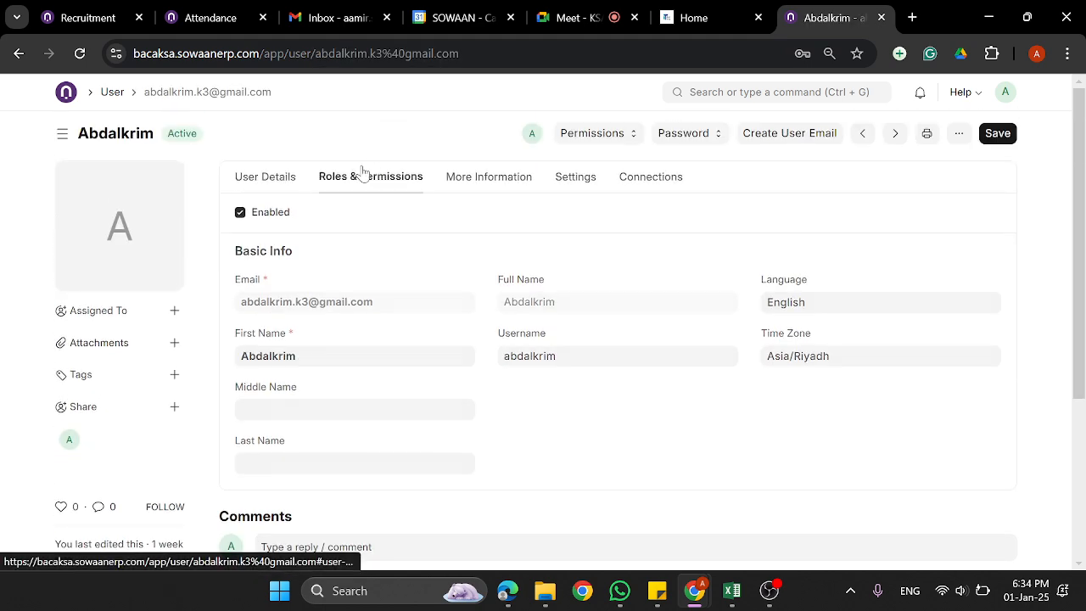
left_click(389, 176)
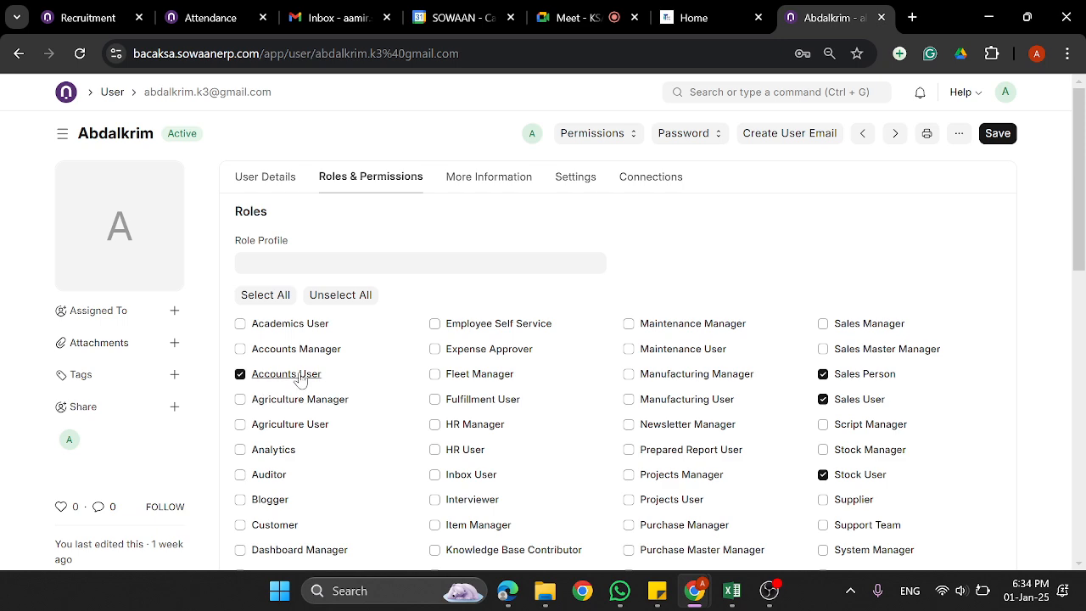
Examine which roles and allowed modules are enabled on the user's Roles & Permissions page
scroll(718, 398, "down", 1)
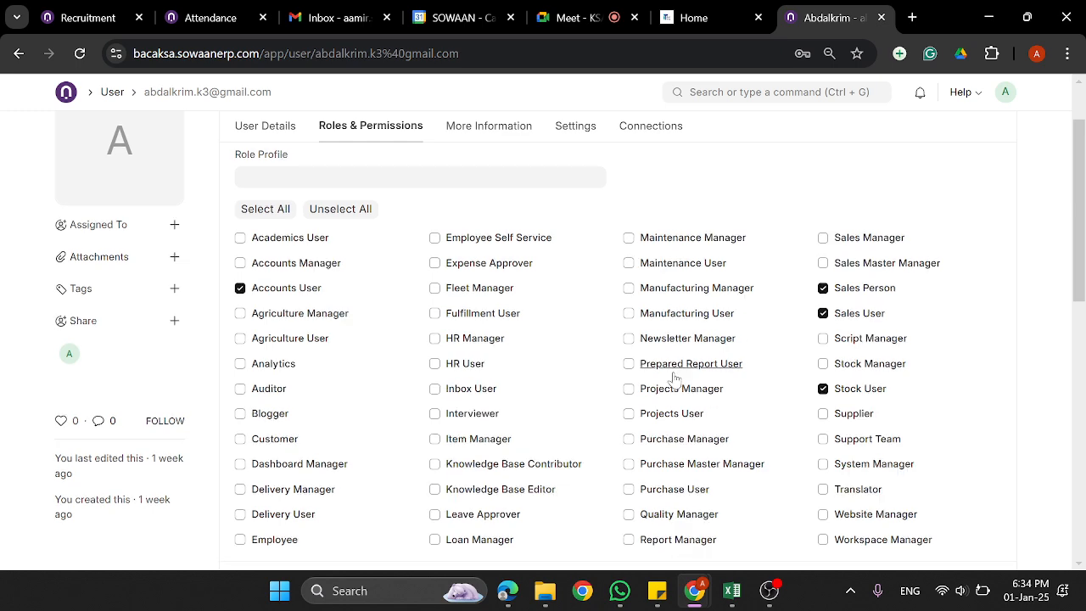
scroll(461, 427, "down", 5)
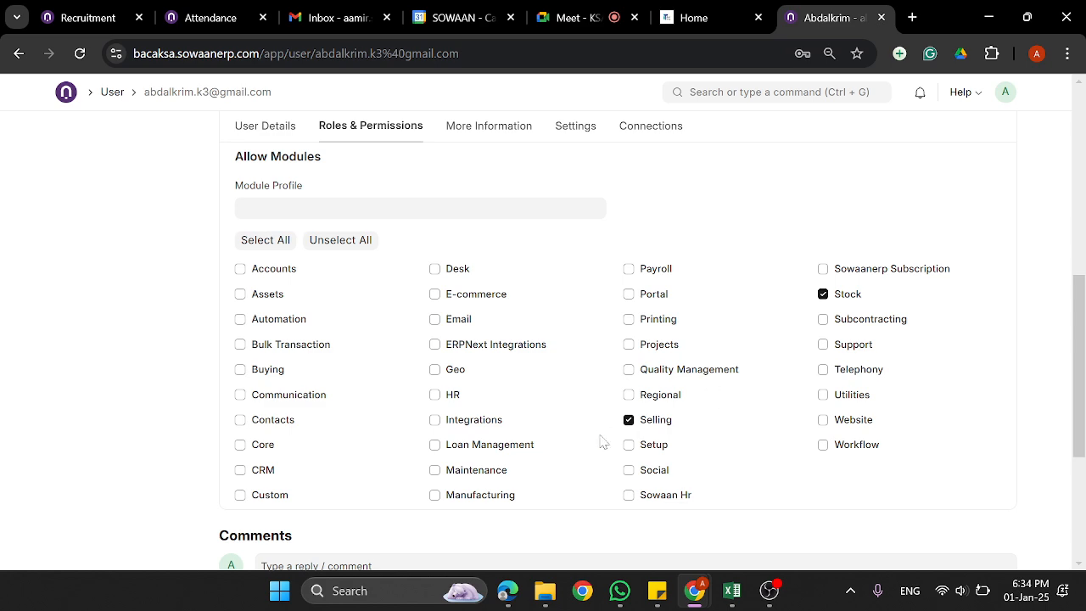
scroll(736, 318, "up", 4)
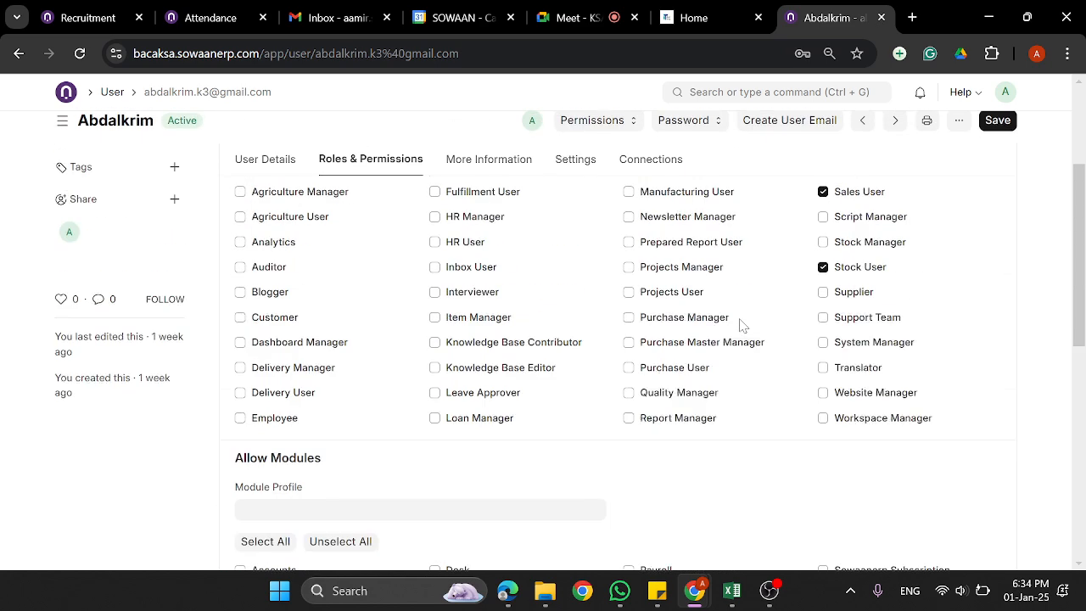
scroll(742, 327, "up", 2)
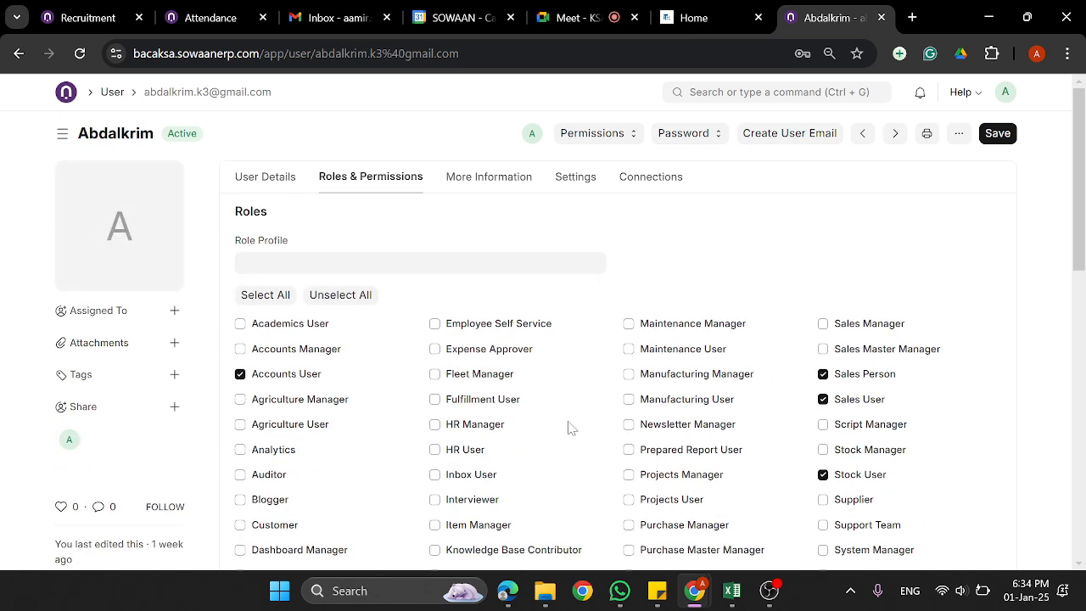
scroll(568, 458, "down", 2)
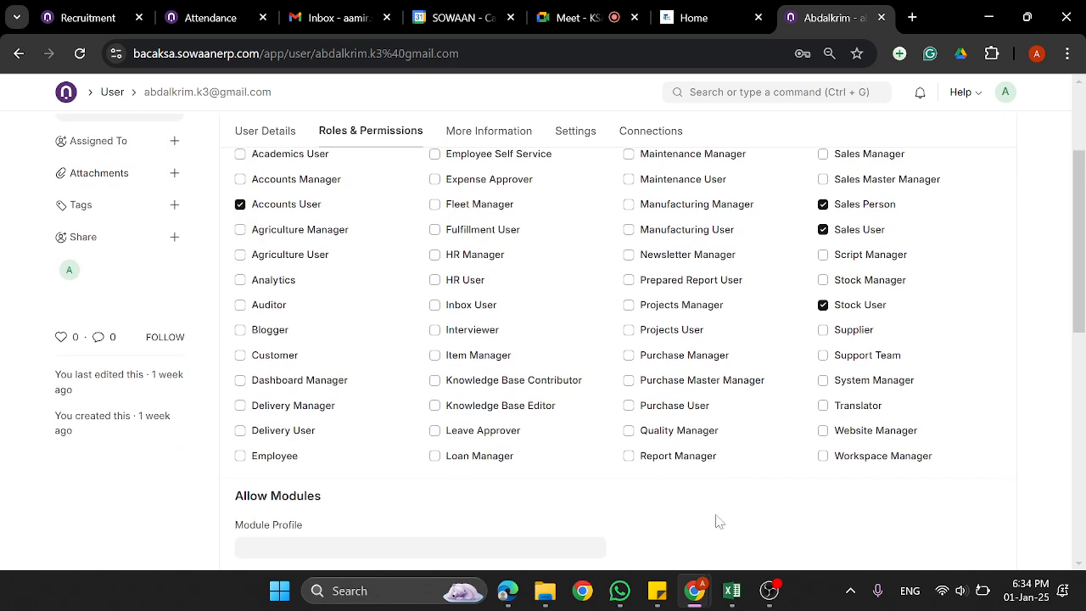
scroll(624, 530, "down", 1)
scroll(696, 424, "up", 3)
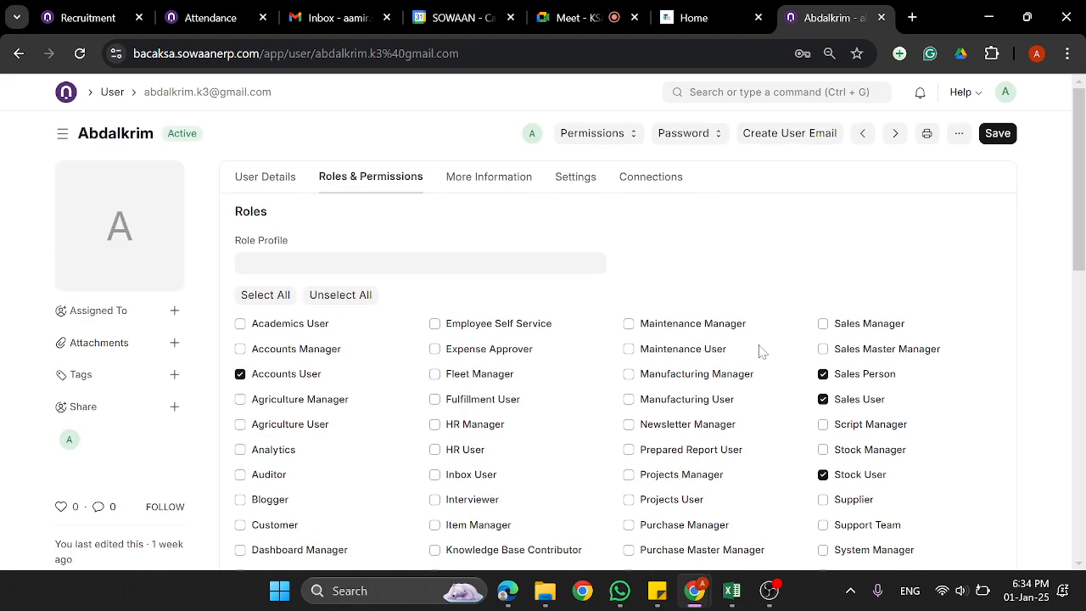
Open the User Permission list from the user's connections, inspect the Company permission record, and return to the list
left_click(648, 179)
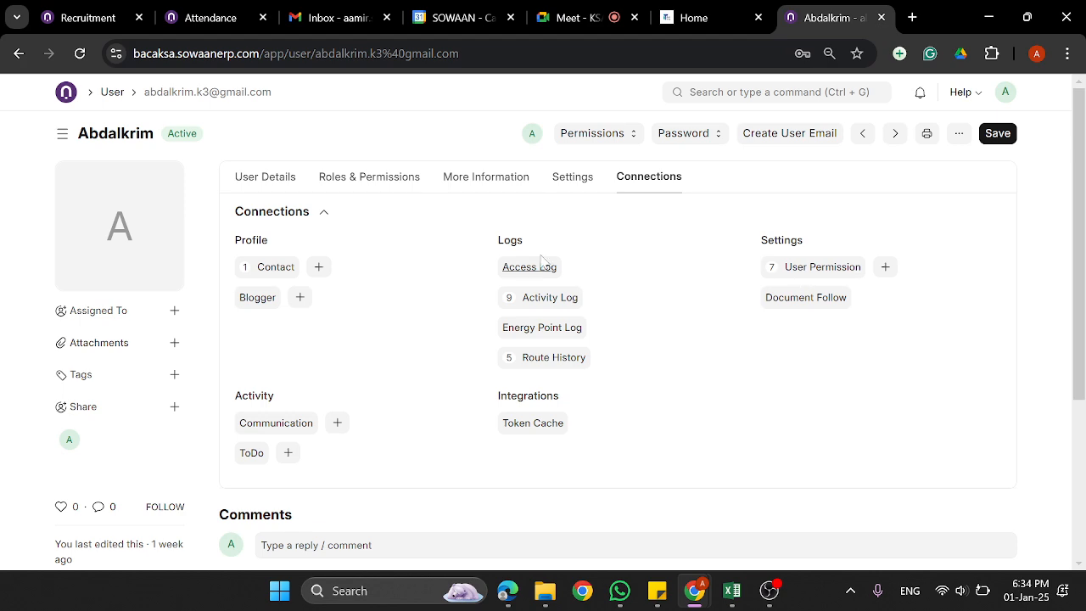
left_click(810, 268)
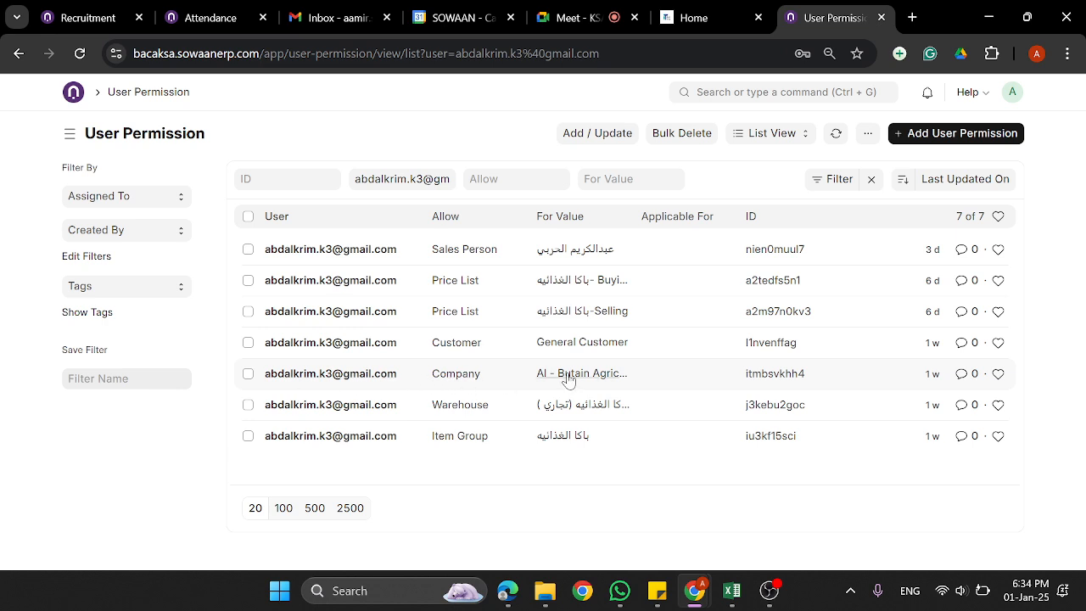
left_click(336, 379)
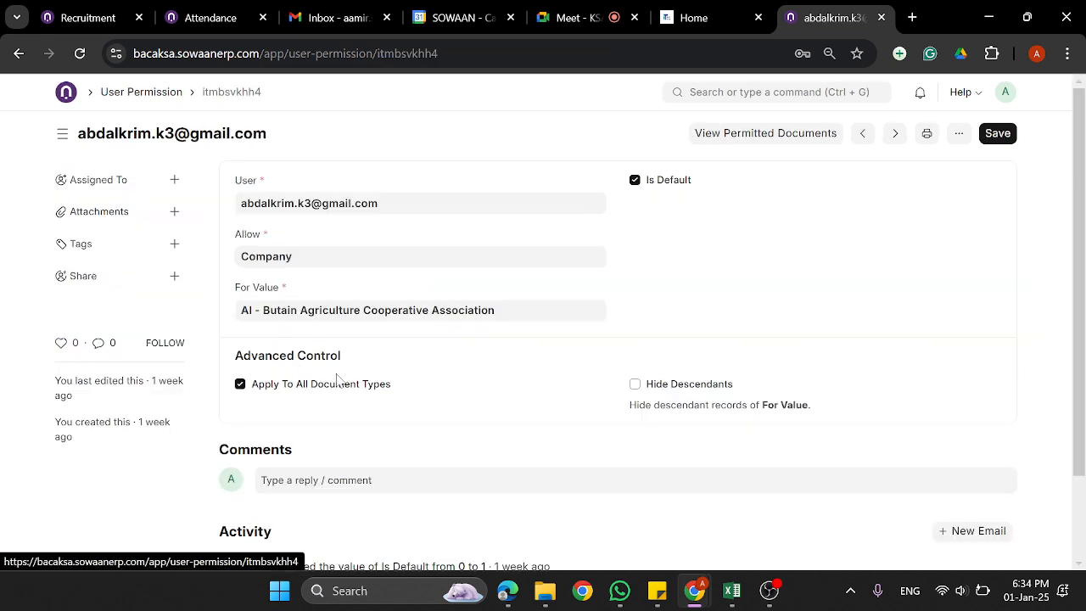
left_click(356, 204)
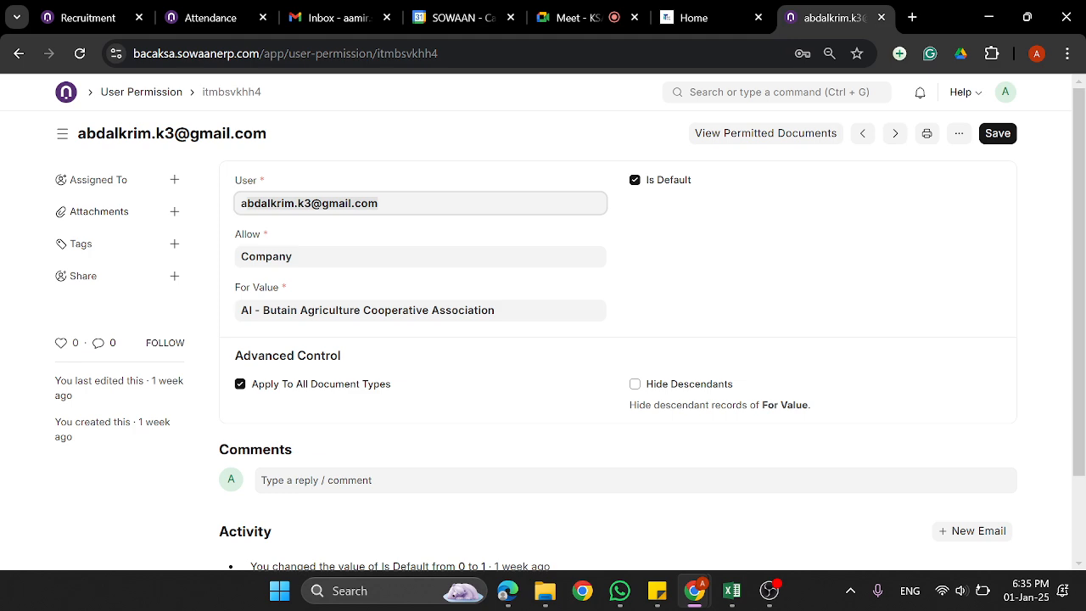
left_click(348, 257)
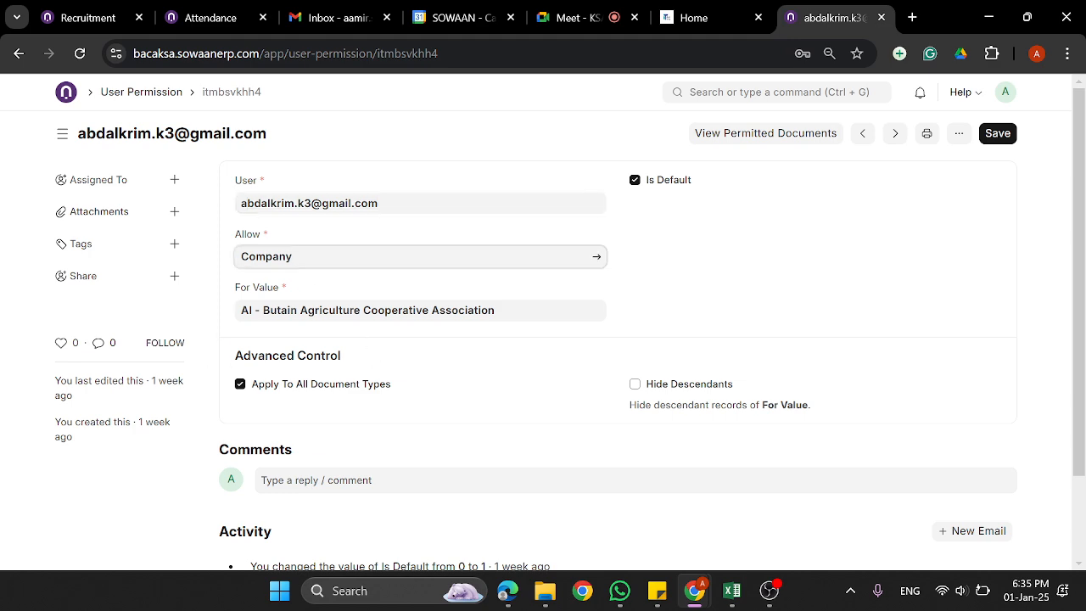
triple_click(356, 311)
left_click(674, 197)
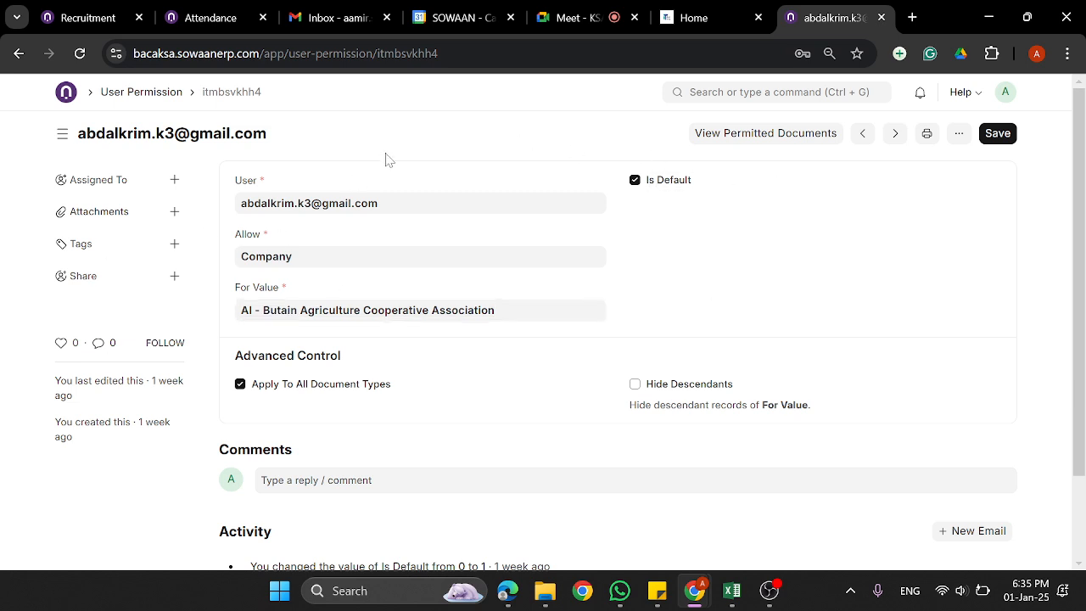
left_click(19, 54)
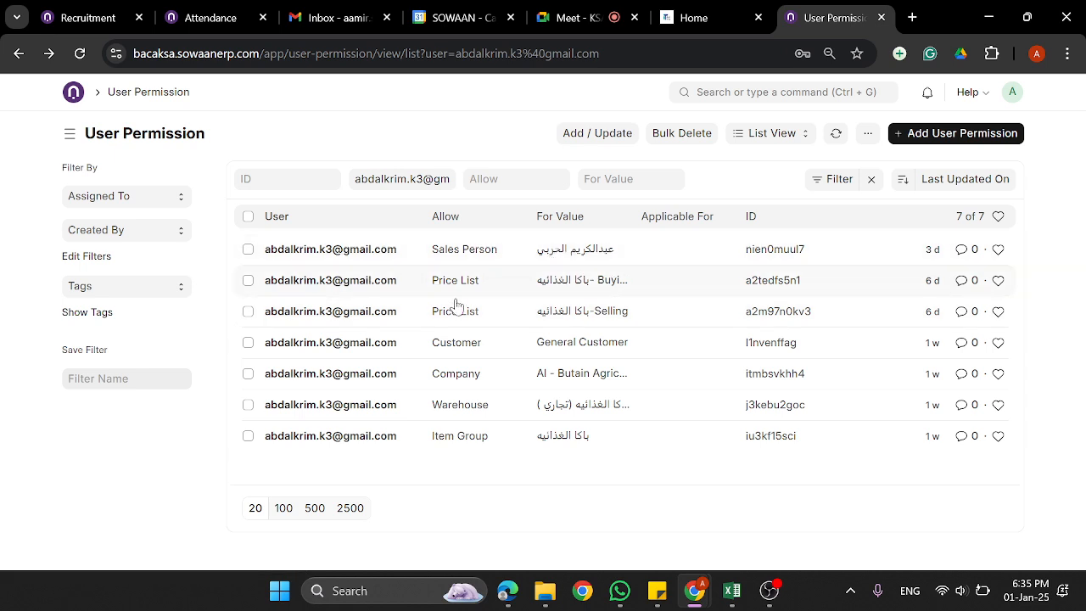
Inspect the user's Sales Person and Item Group permission records, returning to the User Permission list after each
left_click(356, 254)
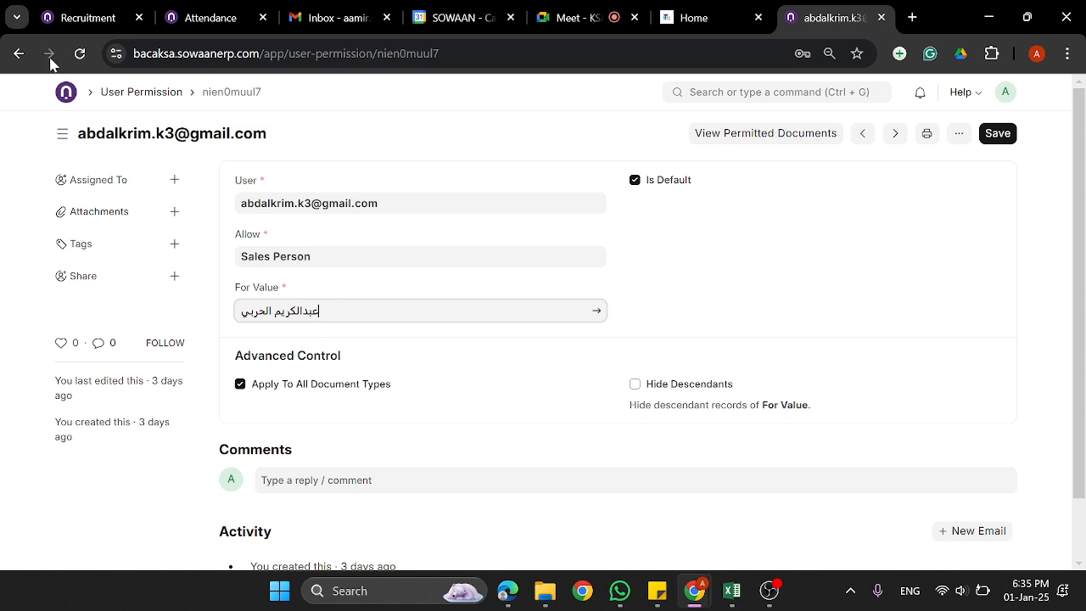
left_click(17, 53)
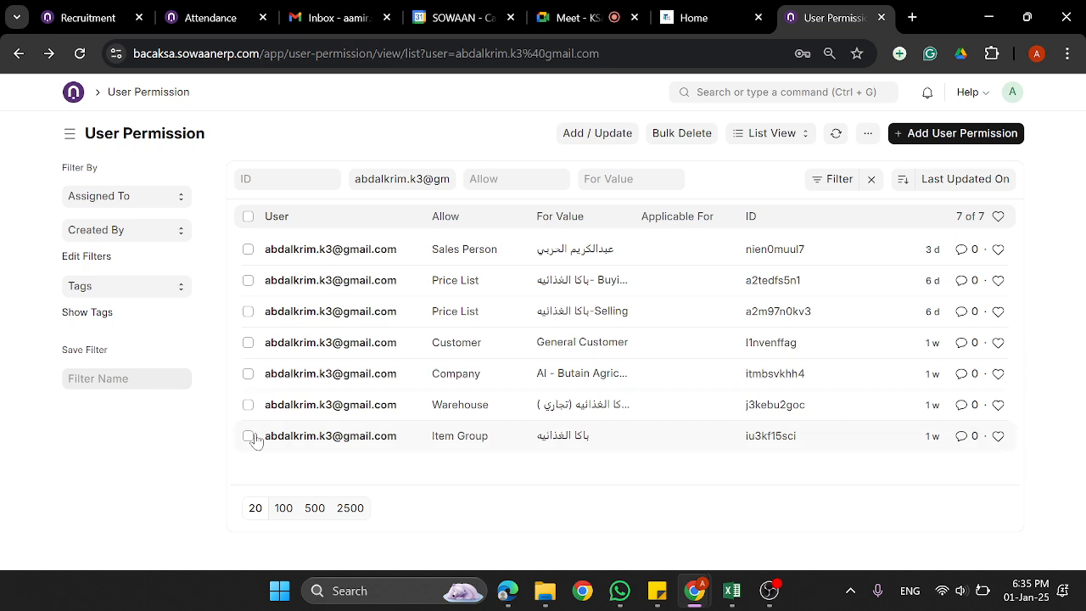
left_click(507, 444)
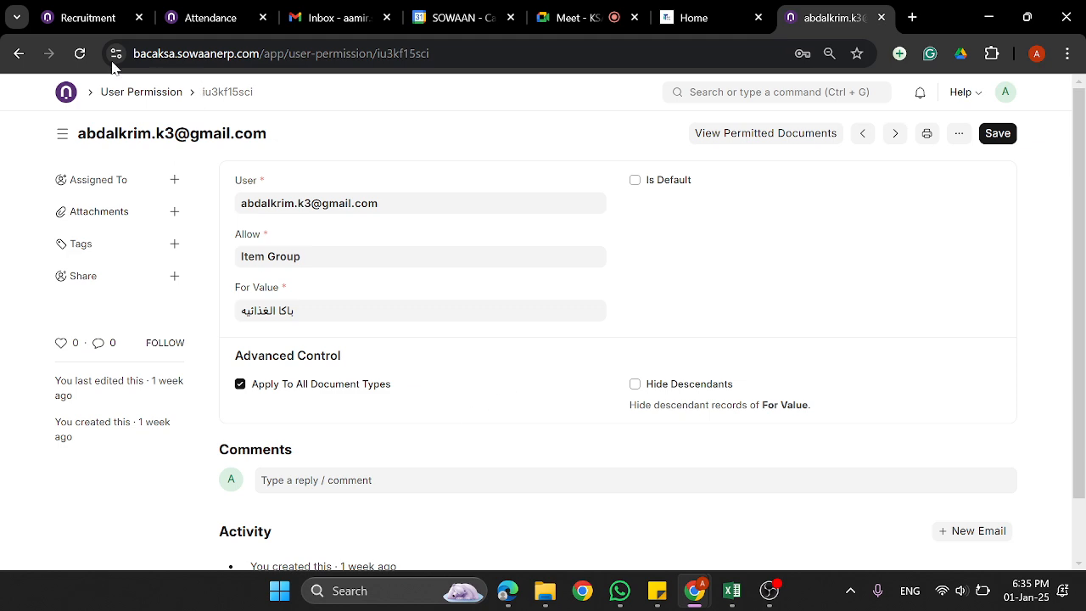
left_click(15, 54)
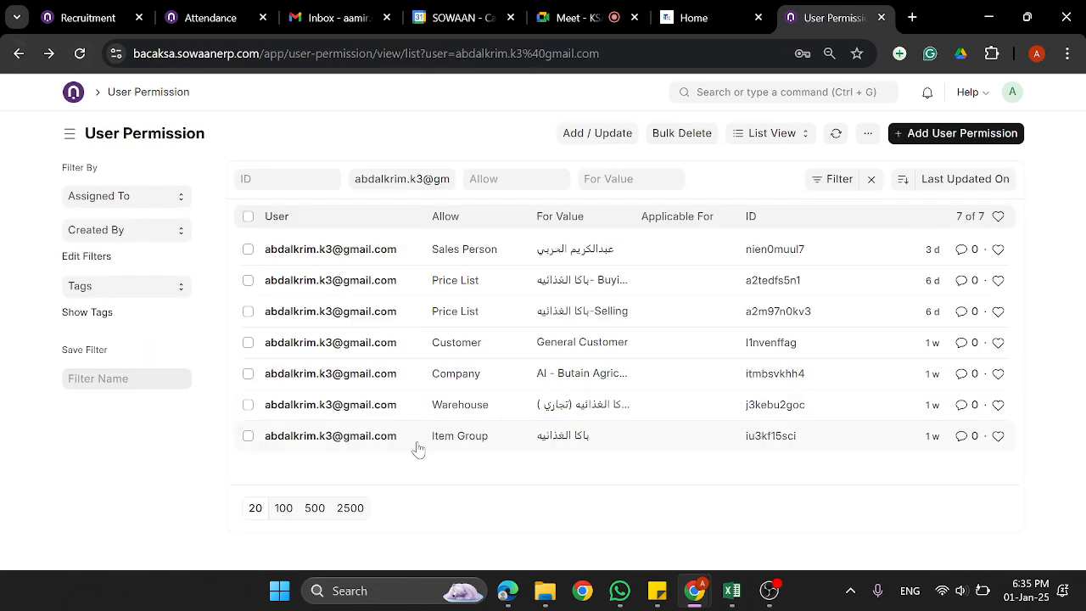
left_click(506, 450)
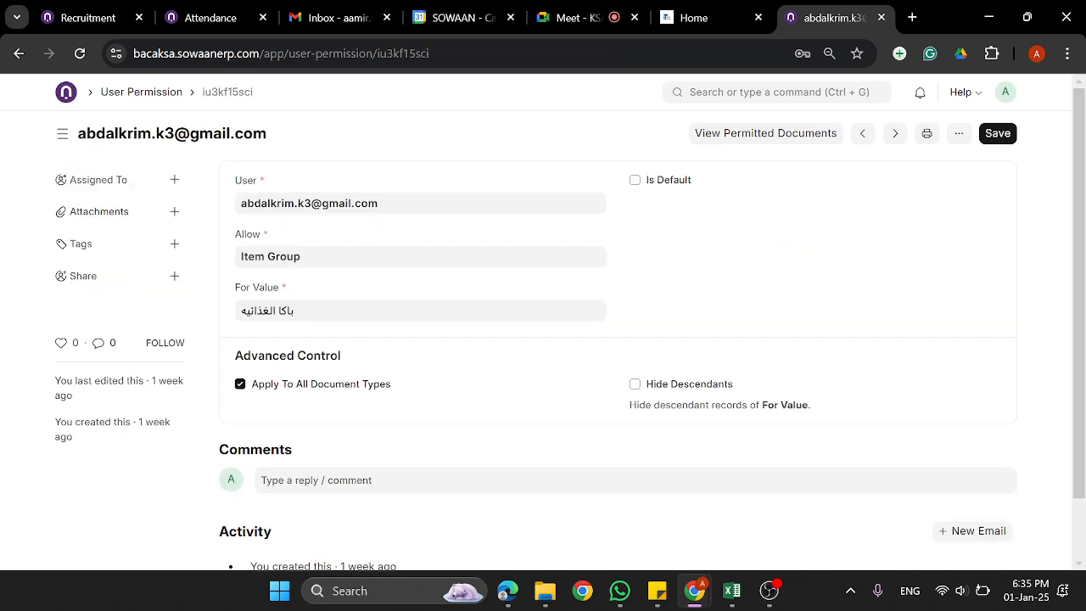
left_click(18, 54)
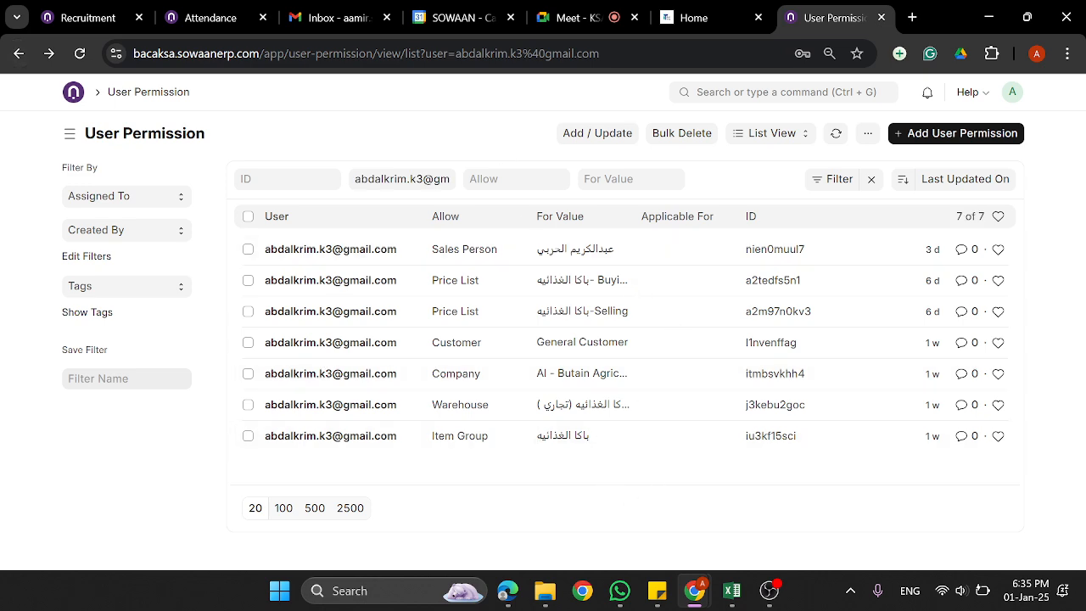
Open the Item list from the home workspace and clear its ID filter to list all items
left_click(71, 95)
left_click(254, 214)
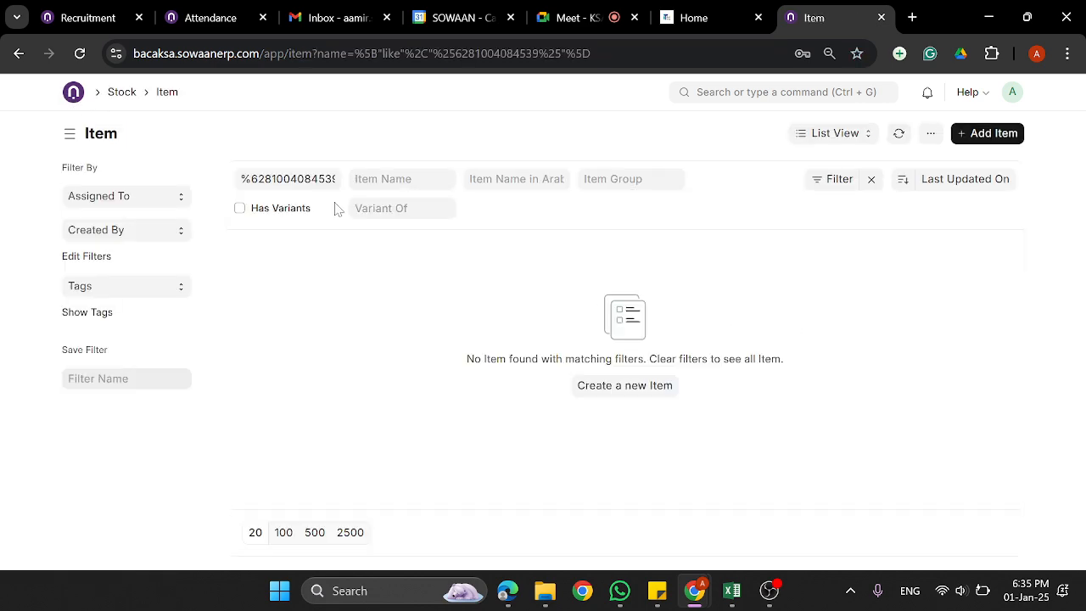
left_click(306, 179)
key("ctrl+a")
key("BackSpace")
scroll(1069, 212, "down", 2)
scroll(1069, 212, "up", 2)
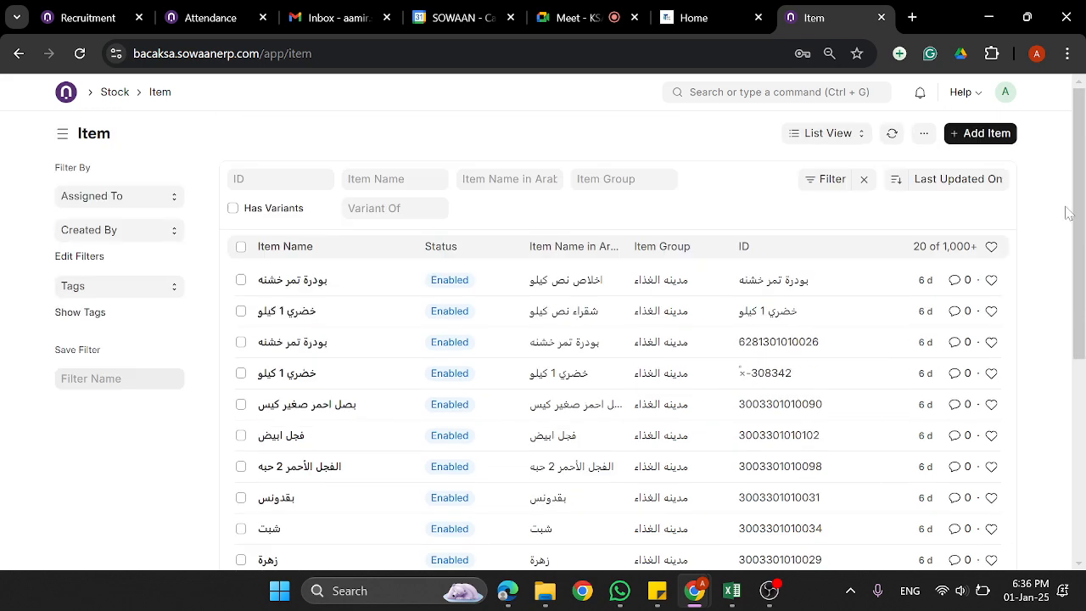
Show the items in Report View without filters, set 2500 rows per page, and load the remaining records
left_click(834, 179)
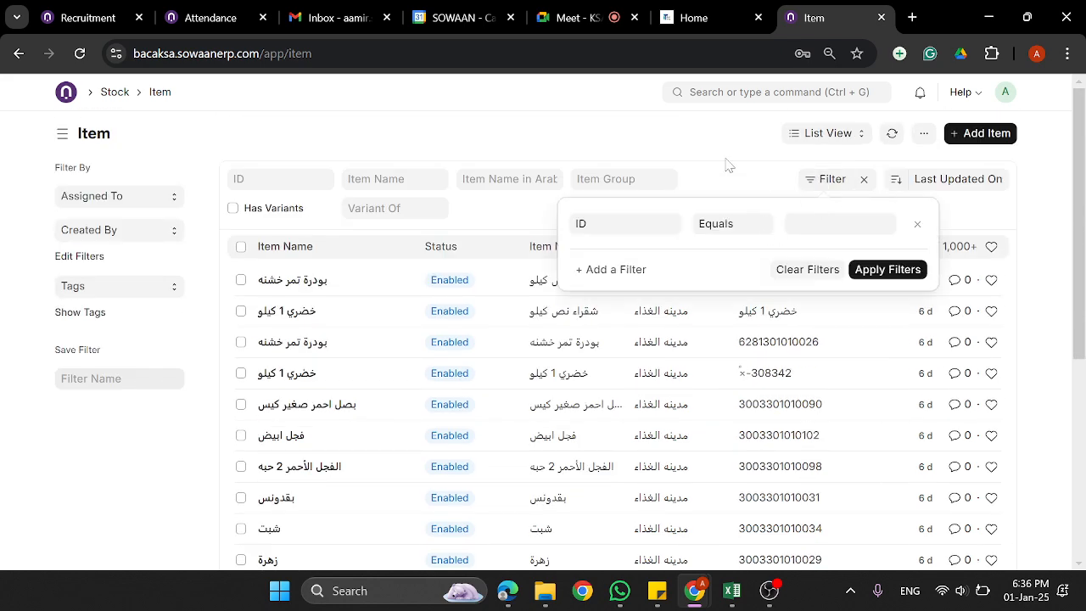
left_click(825, 134)
left_click(829, 161)
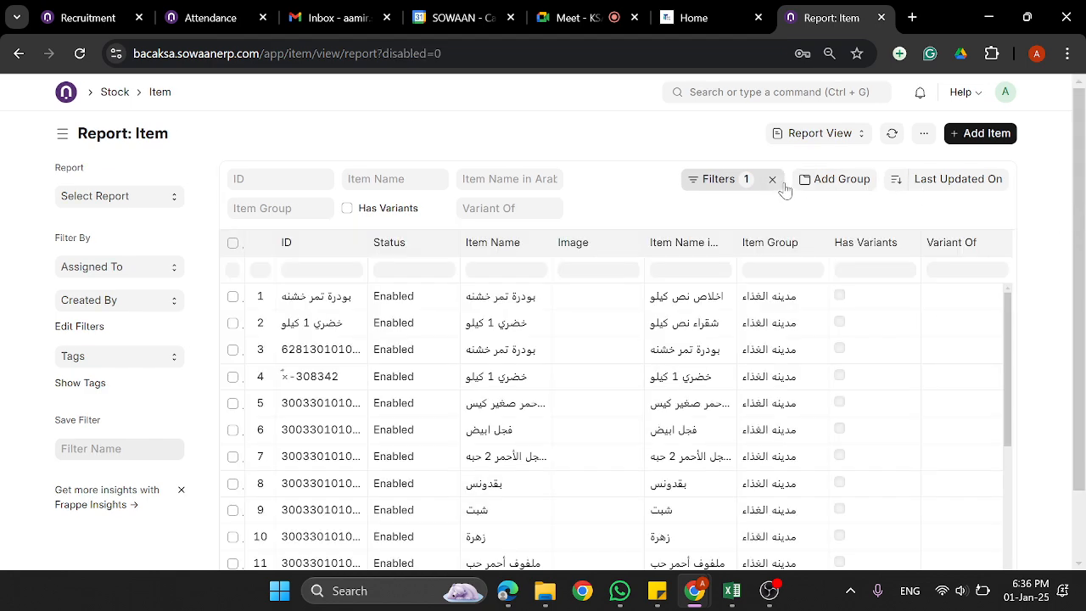
scroll(1083, 522, "down", 1)
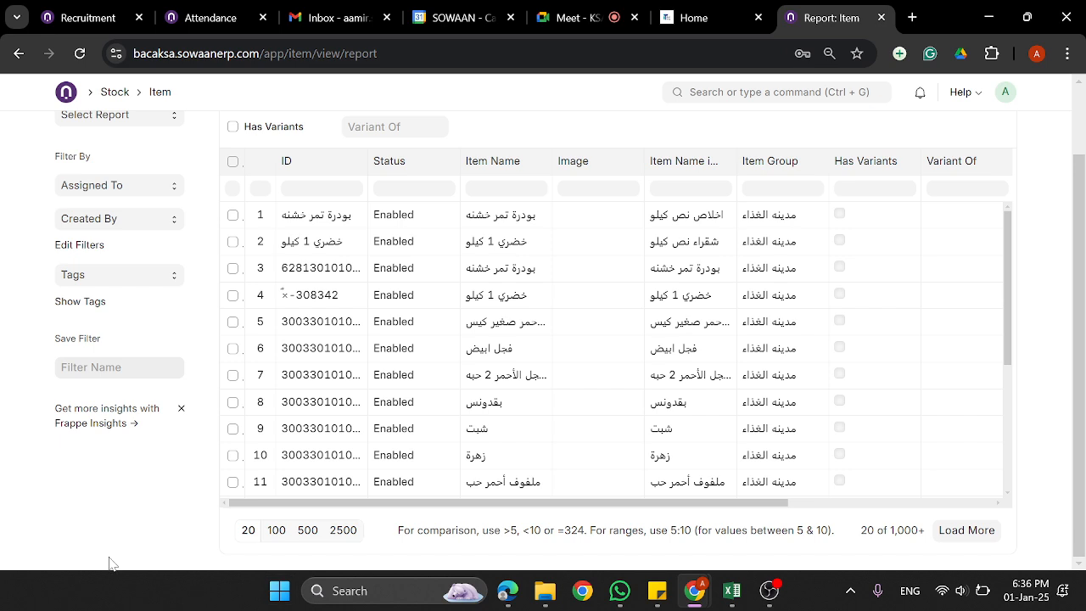
left_click(343, 529)
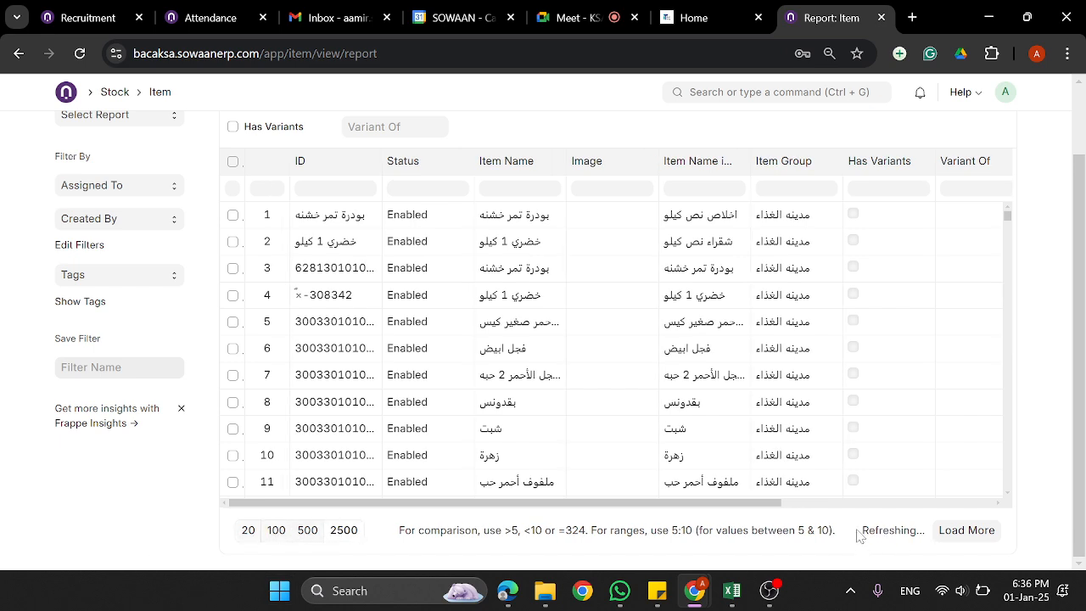
left_click(963, 535)
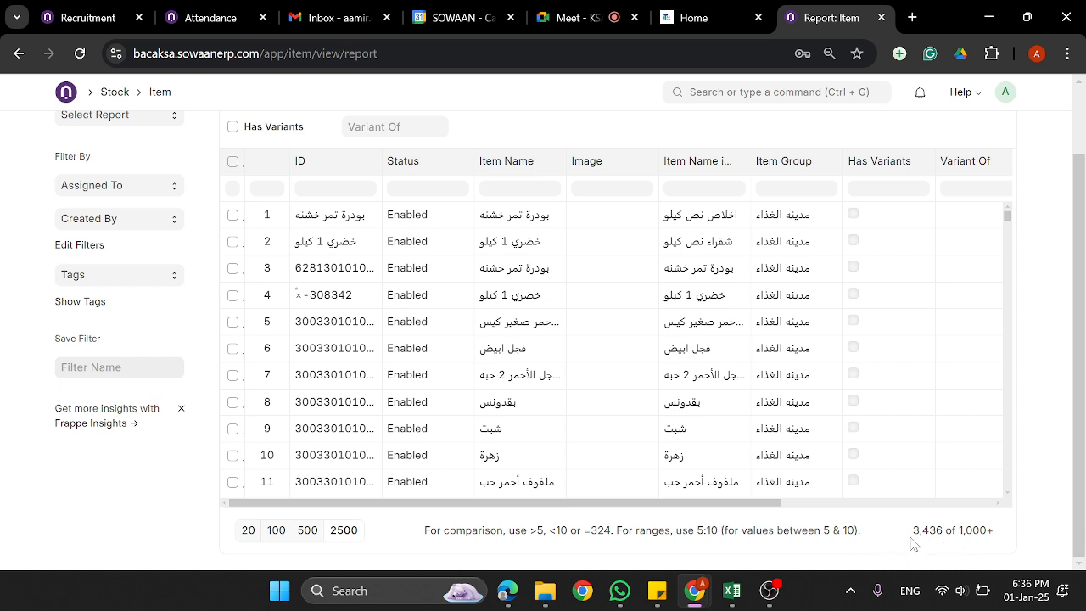
Switch to Microsoft Edge, check the available Item count on the restricted account's Selling workspace, and minimize the window
left_click(507, 591)
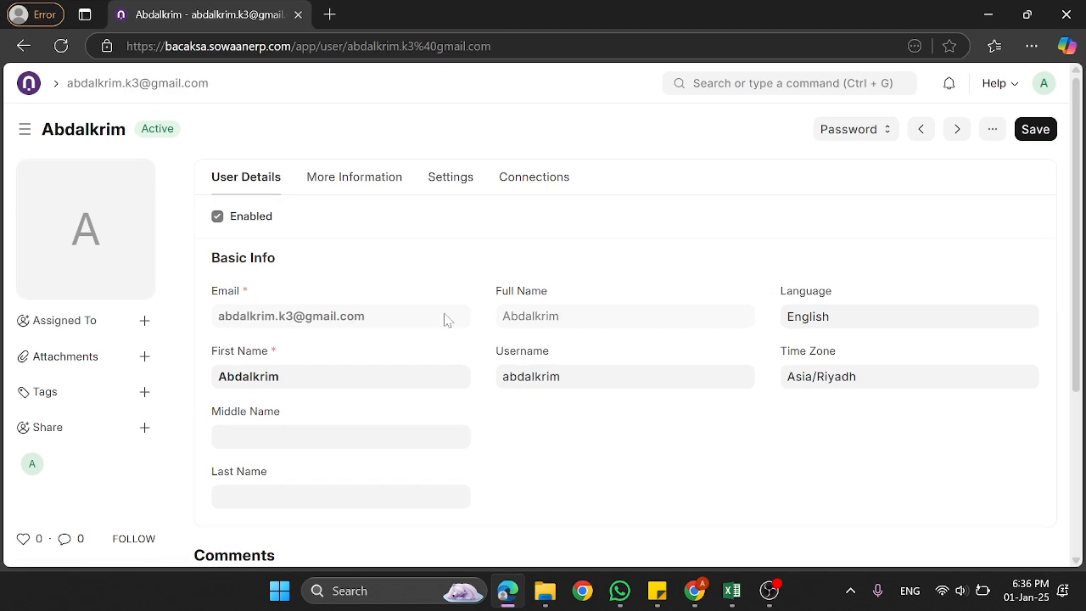
left_click(39, 86)
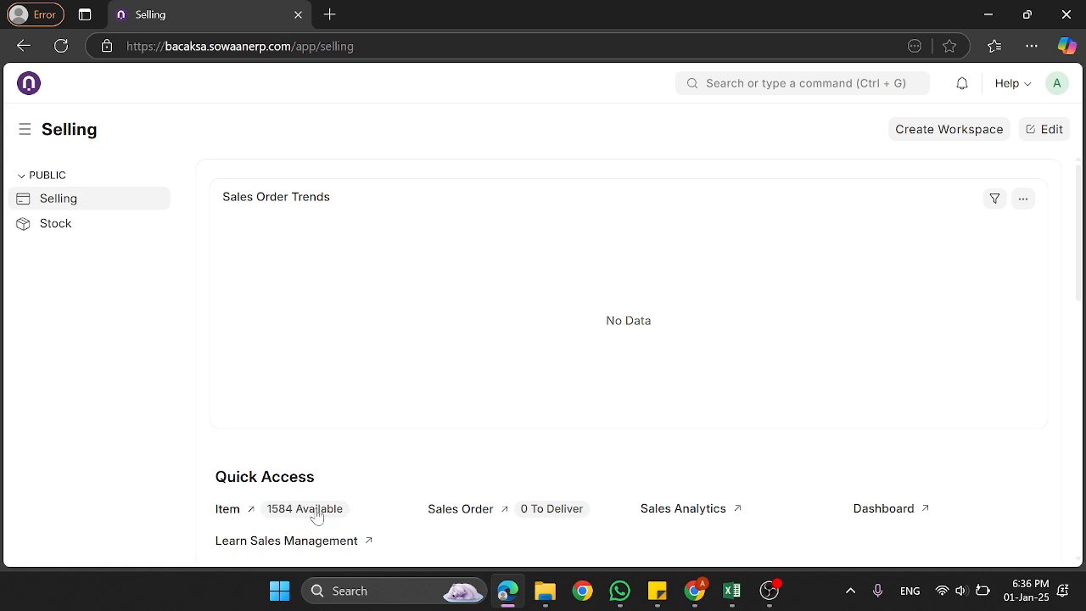
scroll(291, 517, "down", 1)
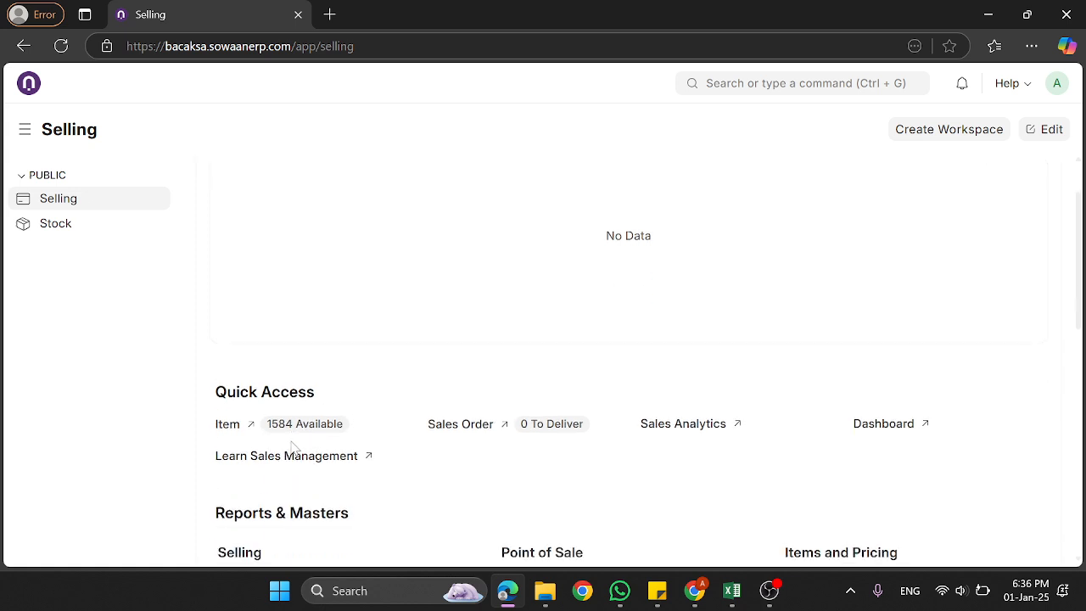
left_click(988, 14)
scroll(611, 121, "up", 1)
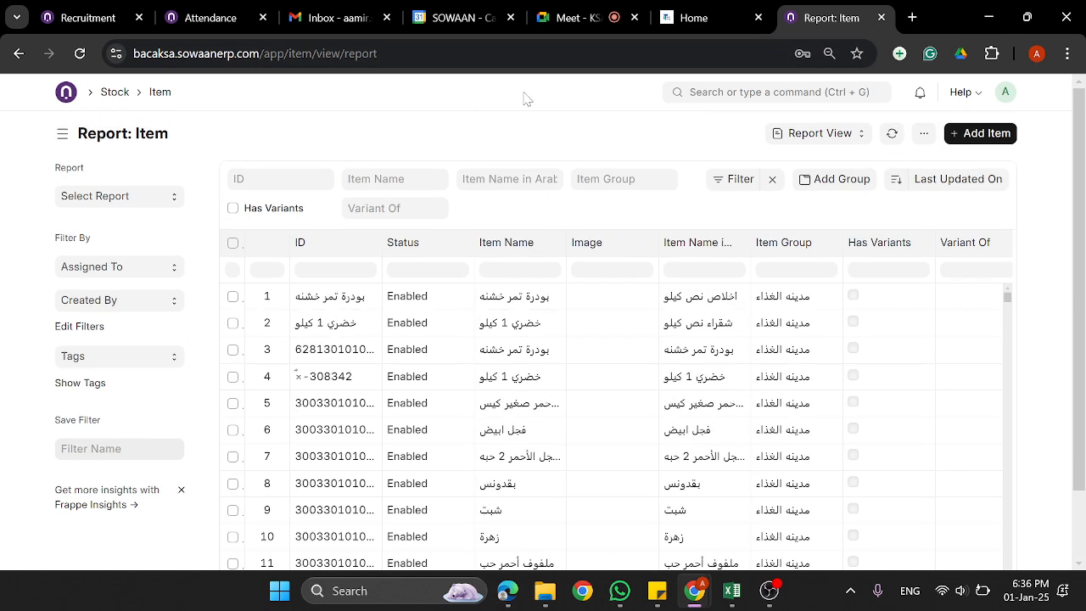
Check the Google Meet call and the other ERP site's Home page, and close the Item report page
left_click(678, 17)
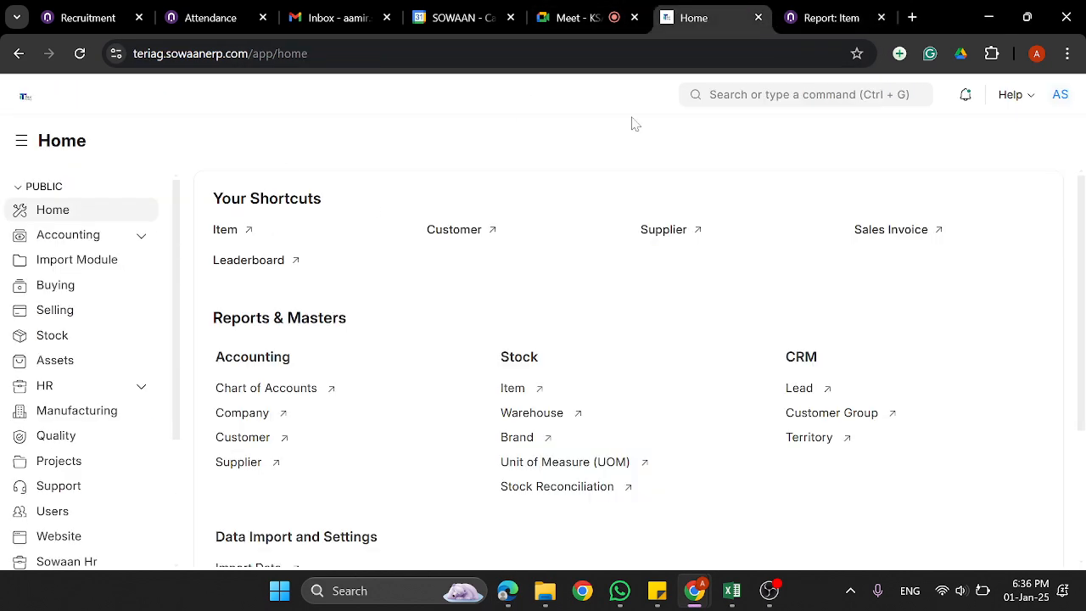
left_click(585, 13)
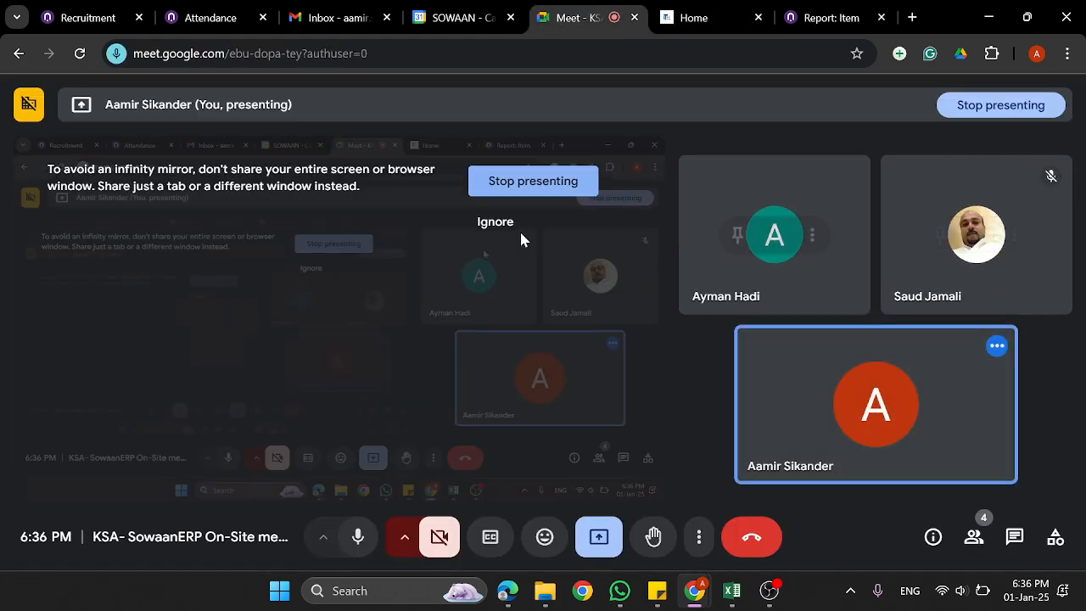
left_click(705, 15)
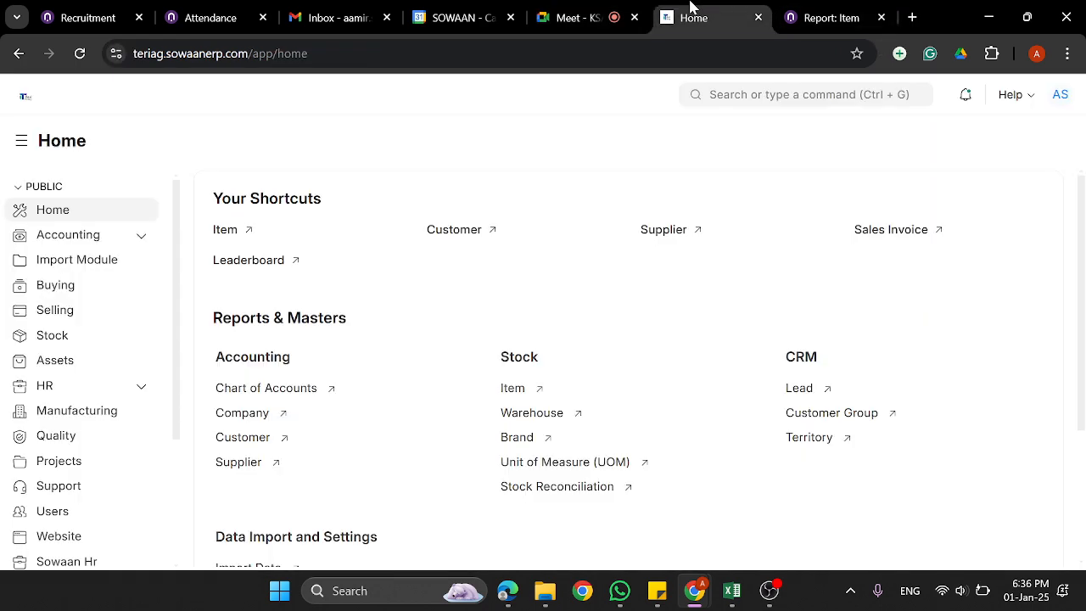
left_click(821, 11)
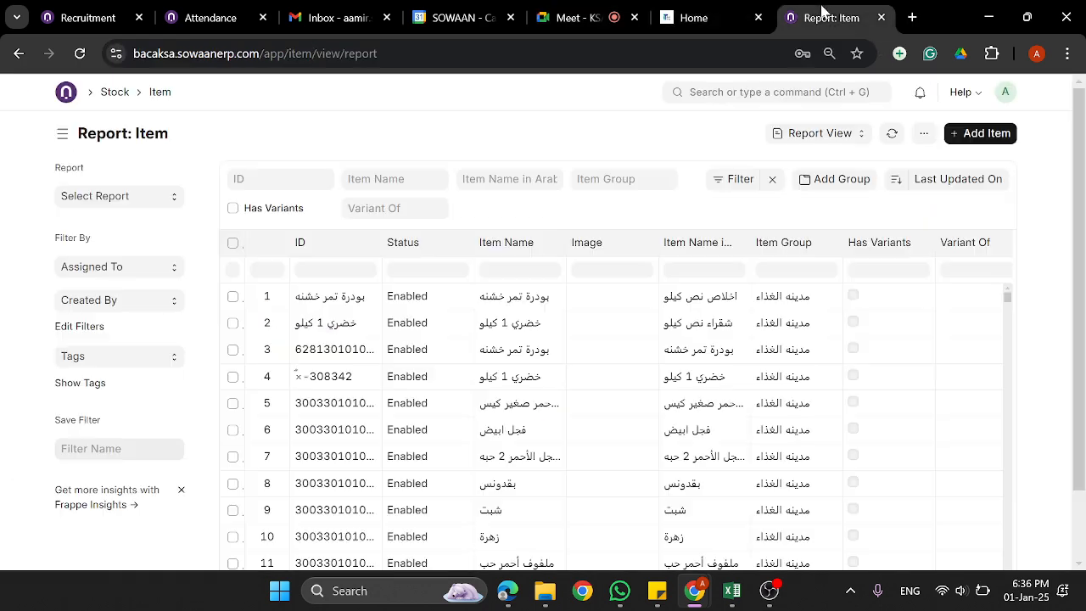
left_click(882, 17)
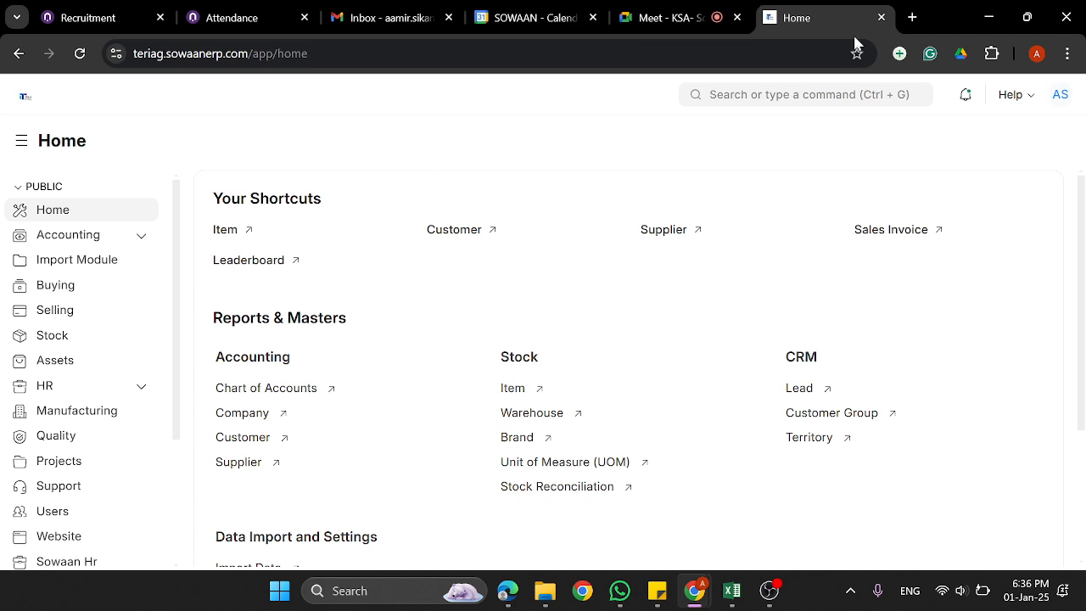
Go from the signed-in account's own settings to the User list and open the accounts user's record
left_click(1060, 94)
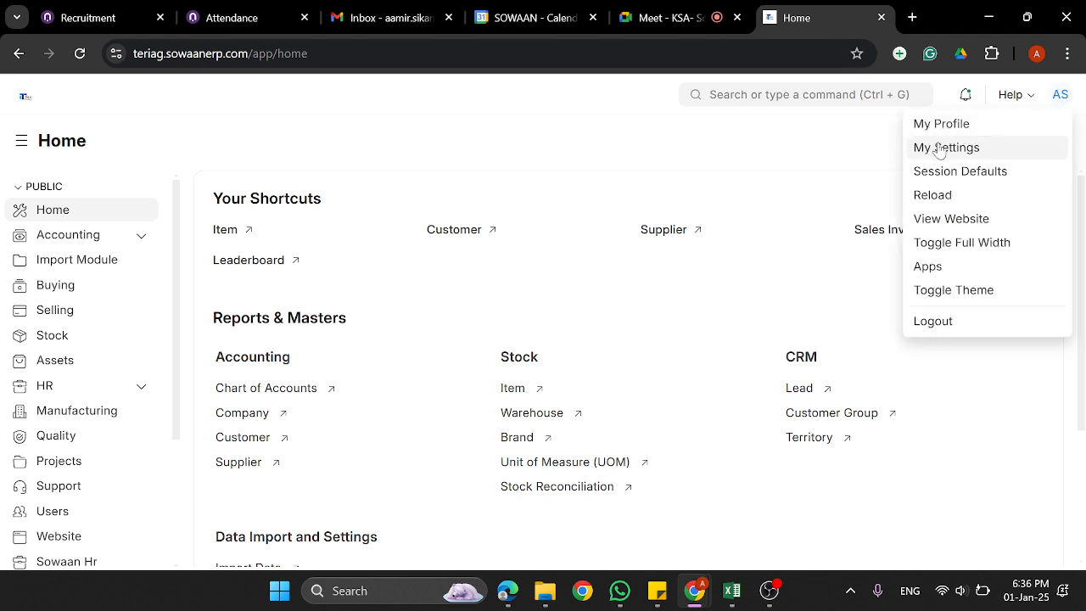
left_click(923, 145)
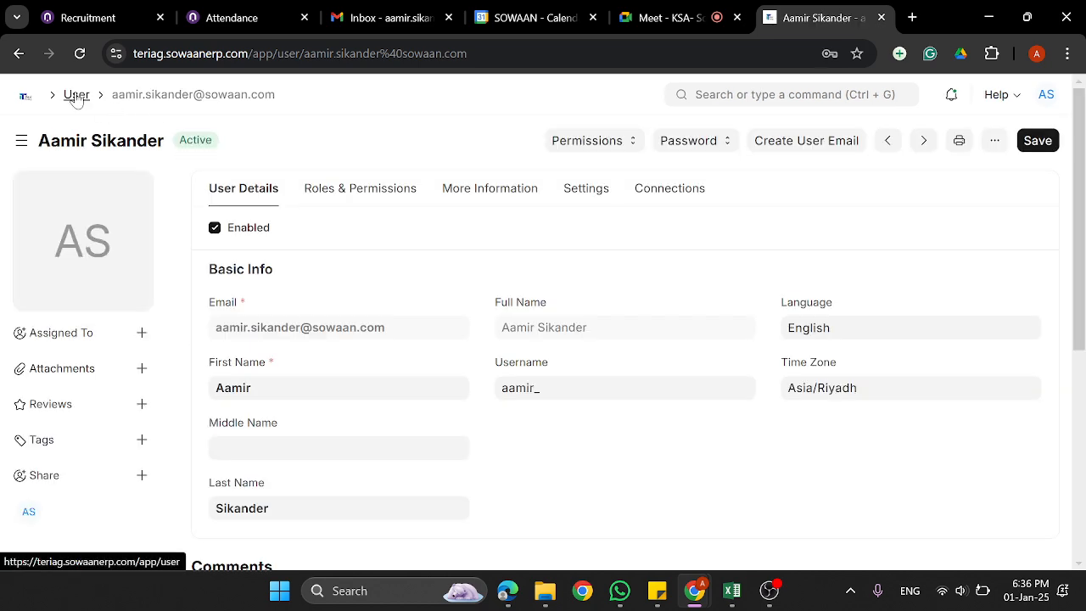
left_click(76, 96)
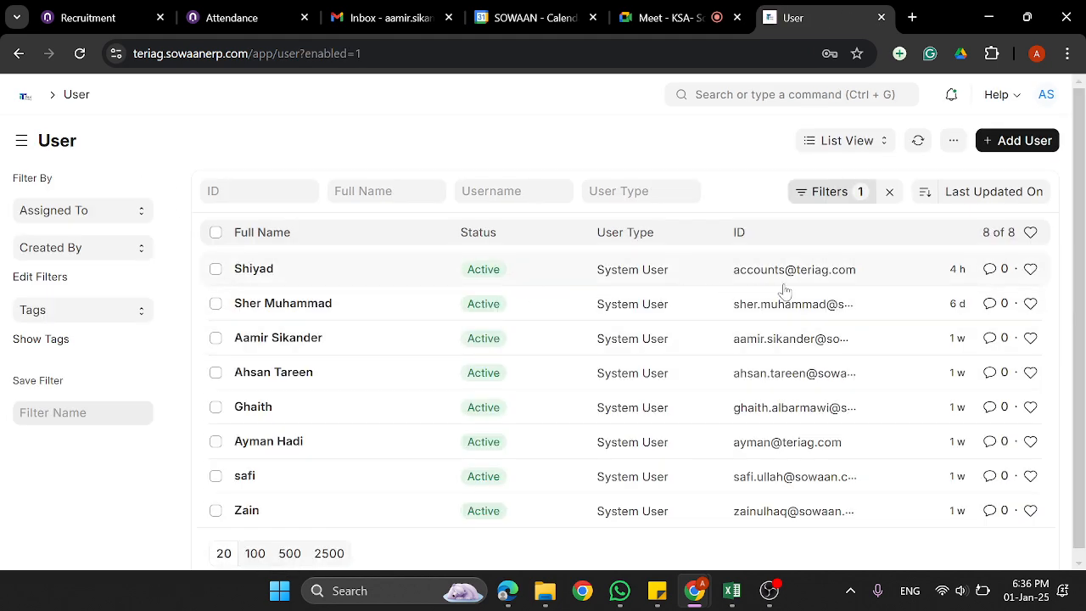
left_click(254, 270)
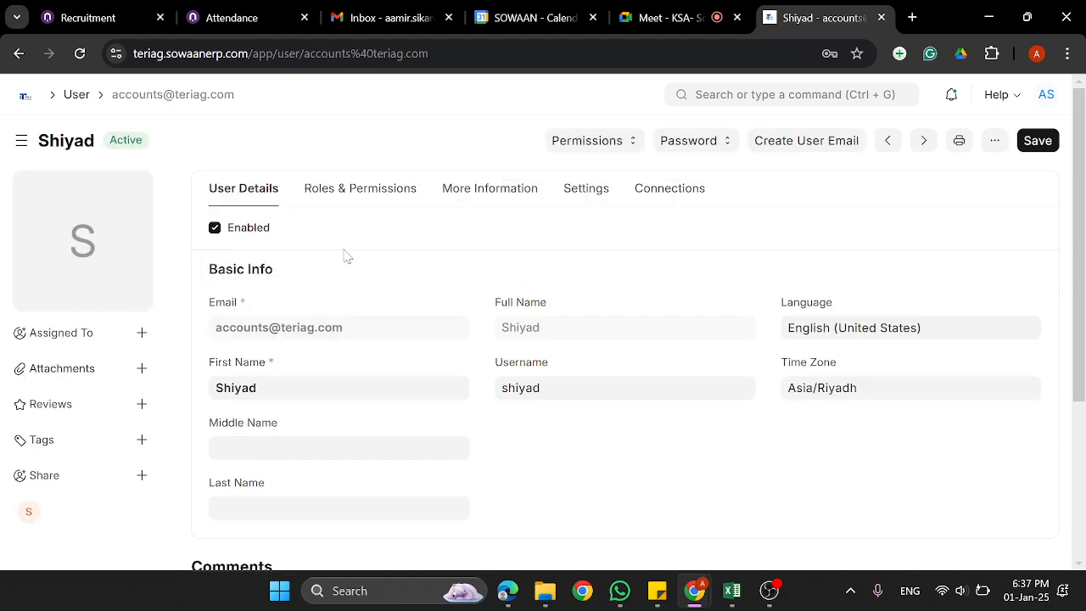
Examine which roles are assigned to the accounts user under Roles & Permissions
left_click(363, 190)
scroll(326, 394, "down", 1)
scroll(339, 390, "down", 2)
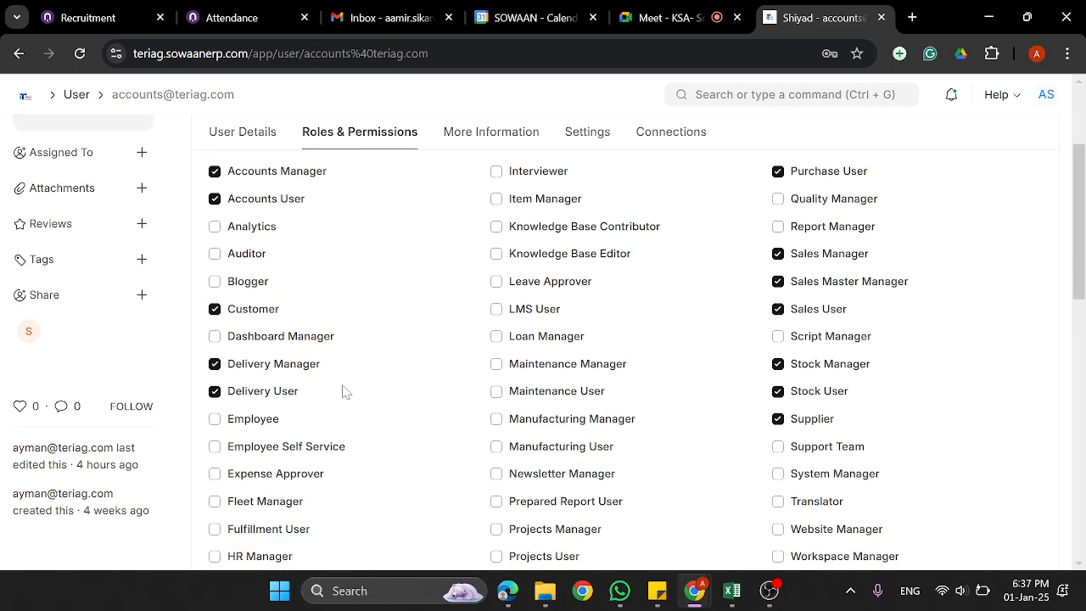
scroll(344, 387, "up", 3)
scroll(352, 390, "down", 3)
scroll(355, 392, "up", 3)
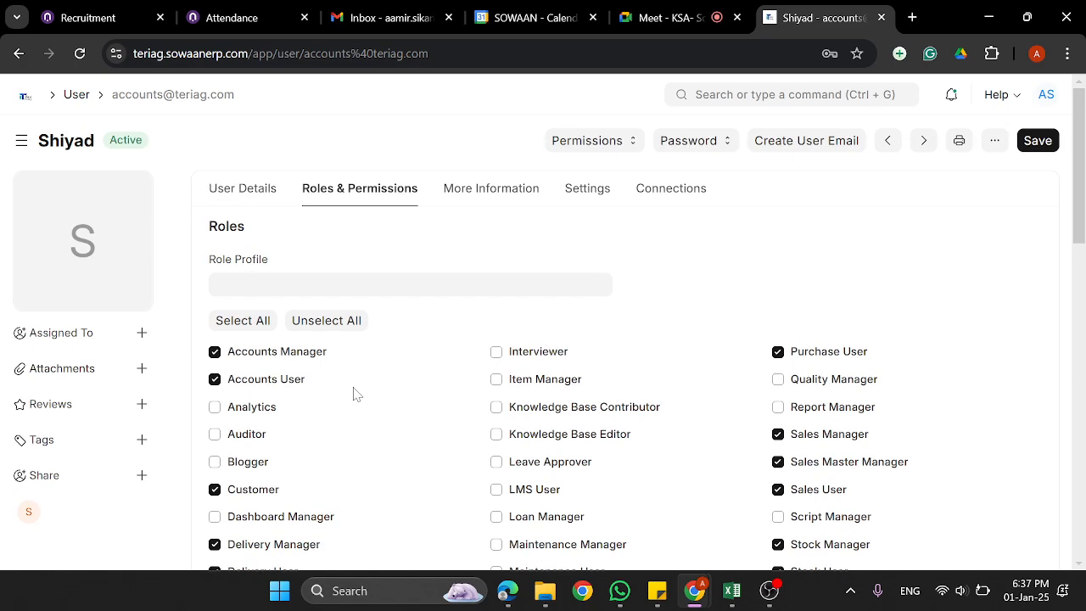
scroll(175, 283, "down", 1)
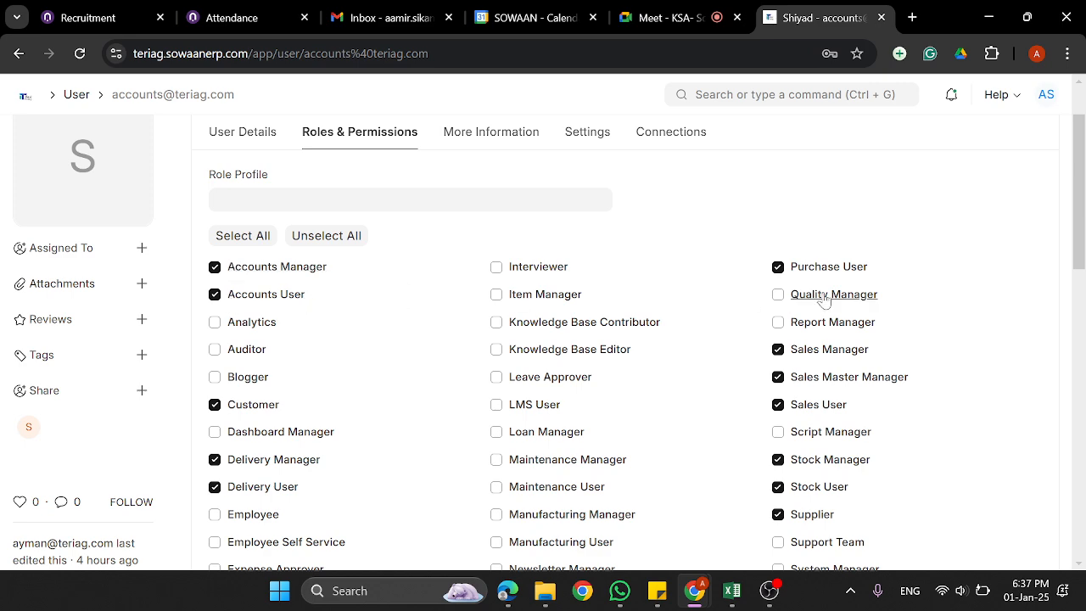
scroll(761, 440, "down", 1)
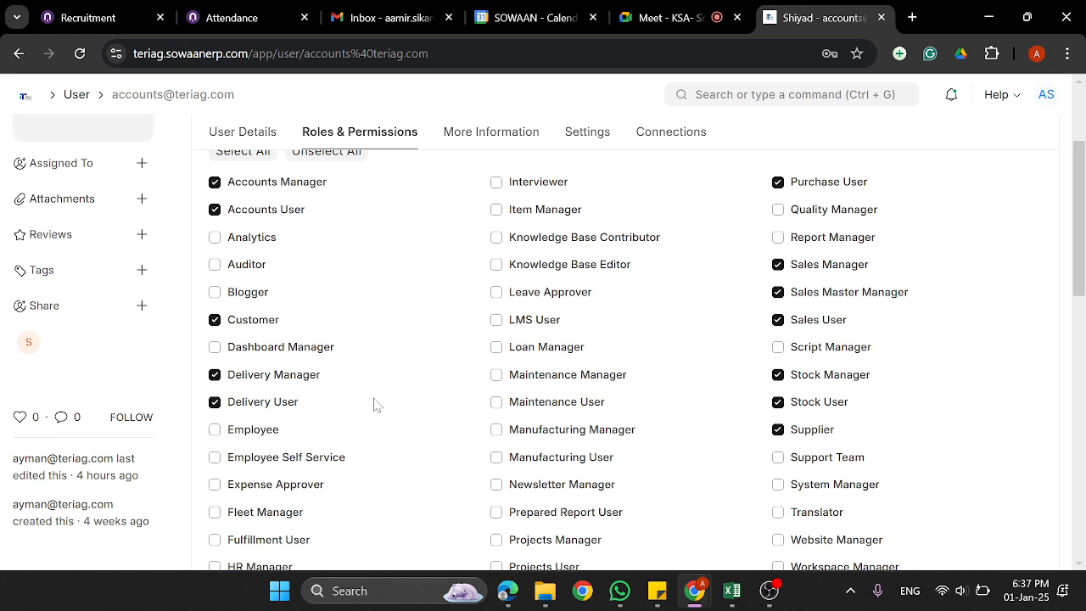
Remove the Customer and Supplier roles from the accounts user
left_click(215, 320)
left_click(778, 429)
scroll(552, 327, "up", 1)
scroll(363, 346, "up", 1)
scroll(363, 346, "down", 1)
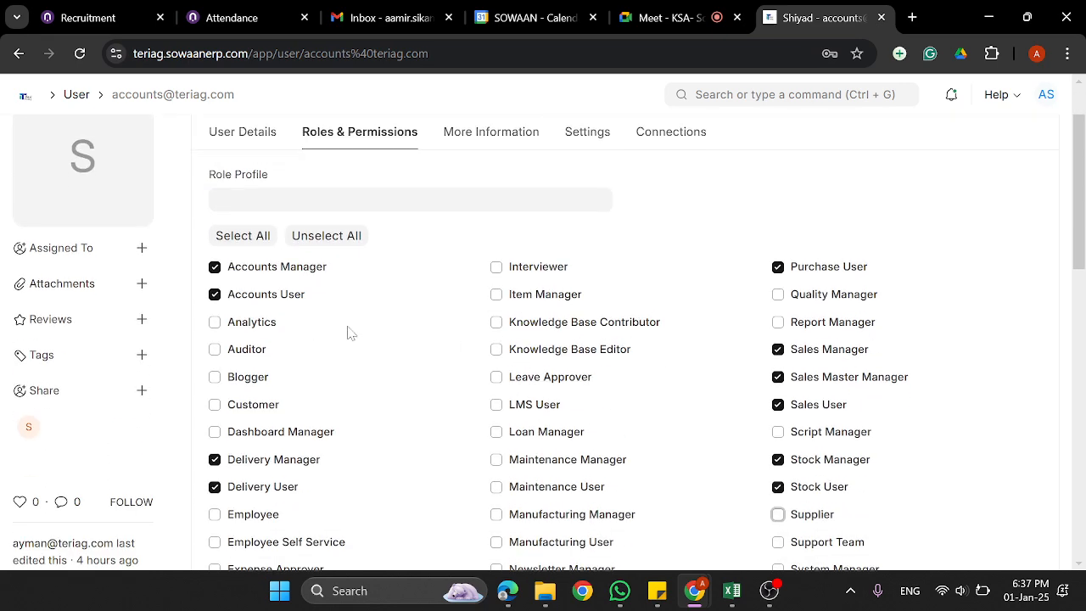
Examine the document permissions granted by the Accounts Manager role and by the Purchase User role
left_click(297, 268)
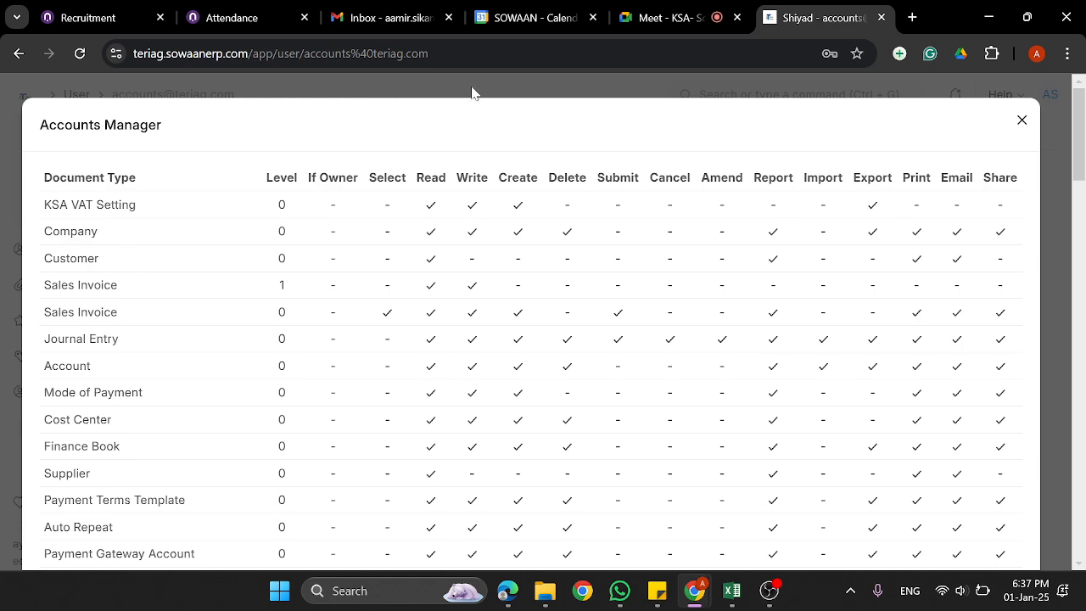
left_click(1022, 119)
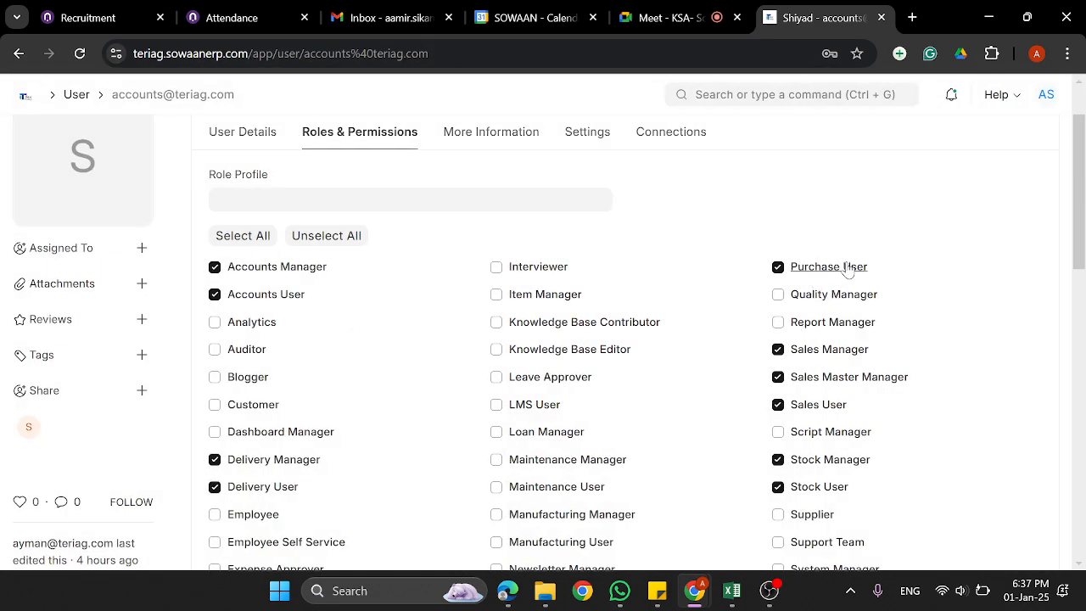
left_click(851, 274)
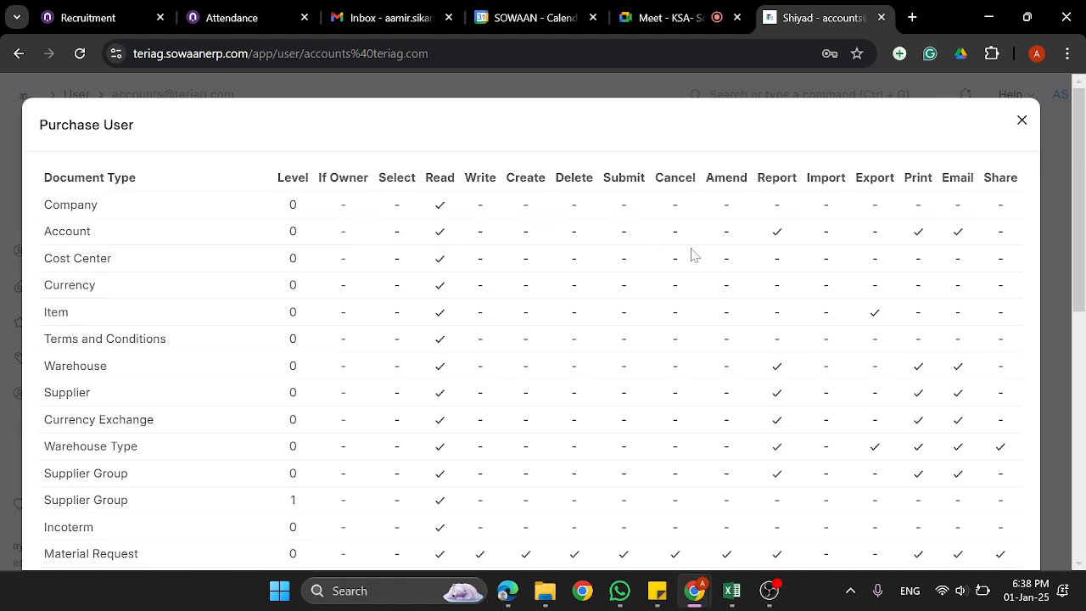
scroll(687, 426, "down", 6)
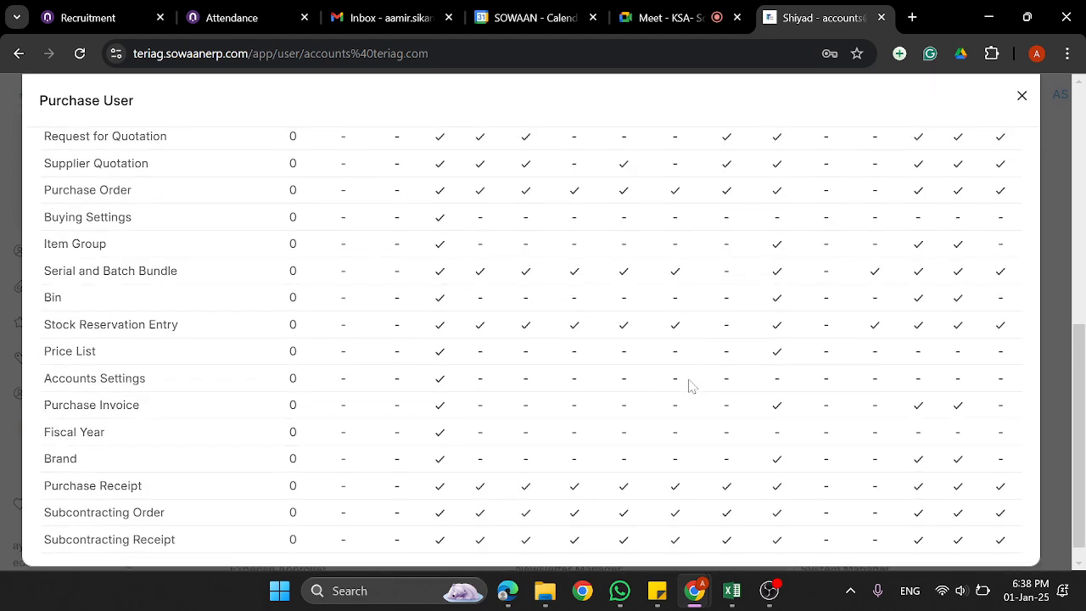
scroll(690, 379, "up", 4)
scroll(688, 373, "up", 2)
scroll(688, 374, "down", 6)
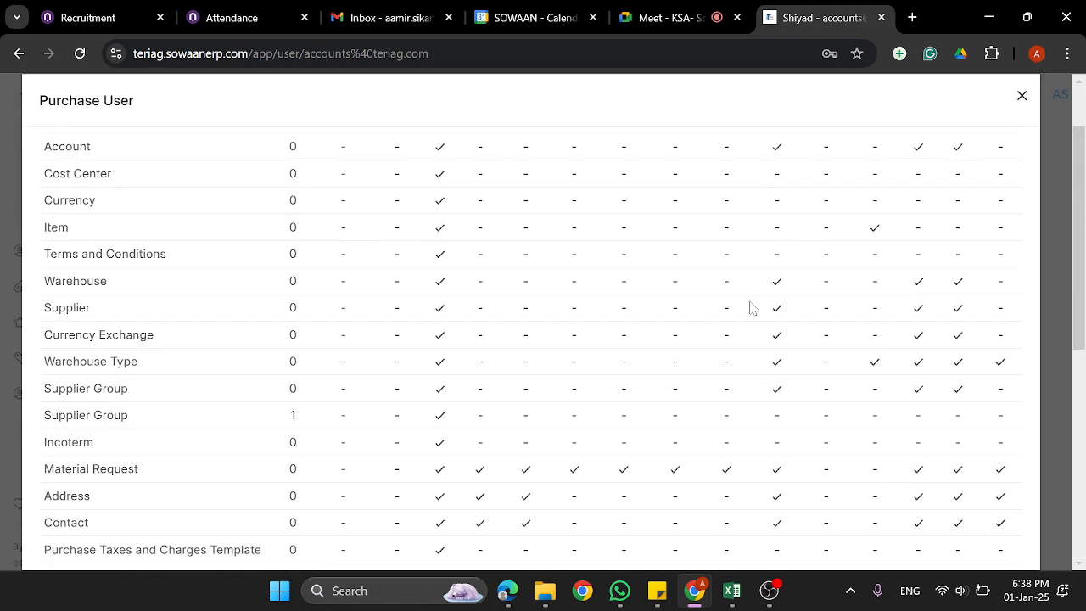
scroll(555, 384, "up", 6)
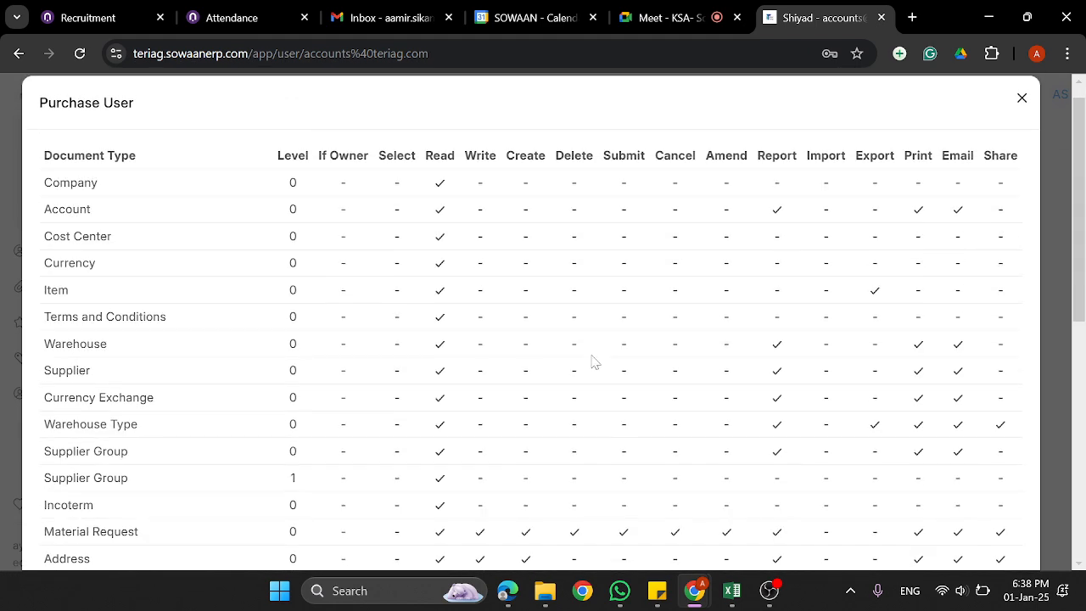
left_click(1021, 120)
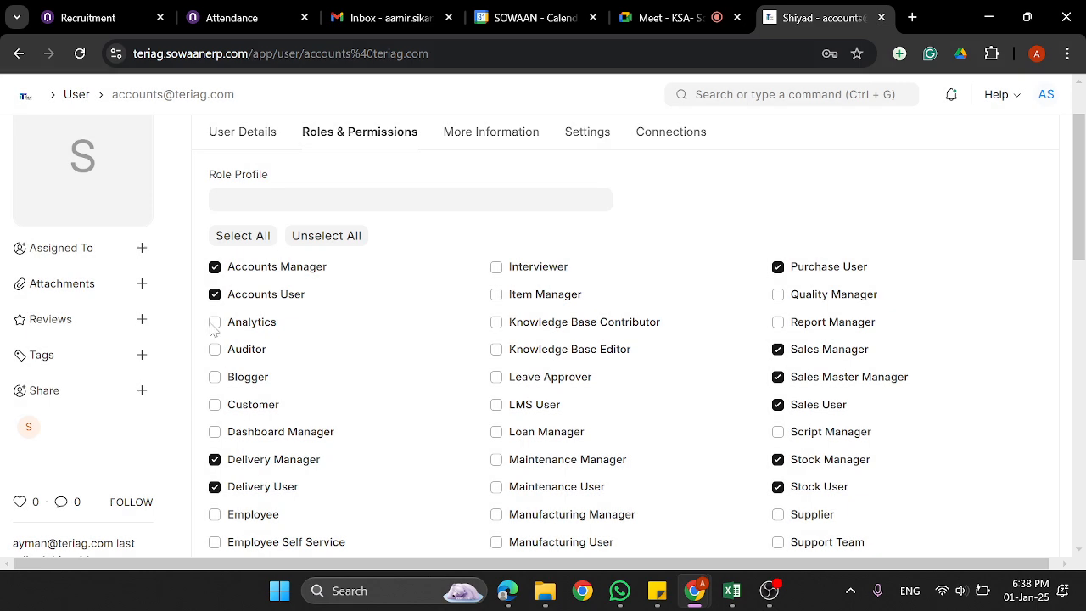
Examine the document permissions of the Accounts User role, pointing out the Cost Center row, and close the overview
scroll(335, 357, "down", 2)
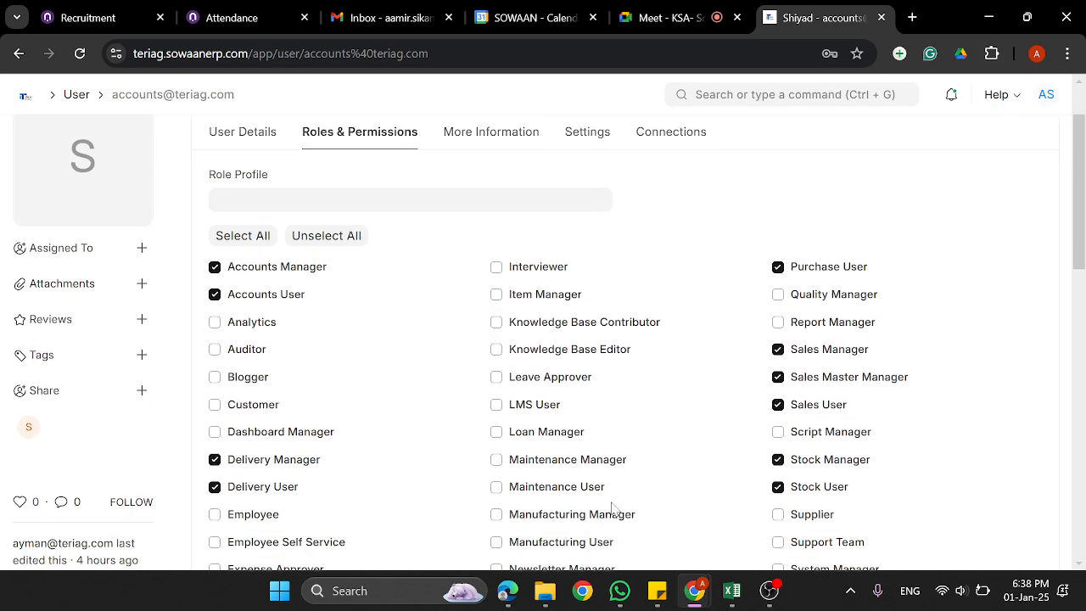
scroll(405, 391, "up", 1)
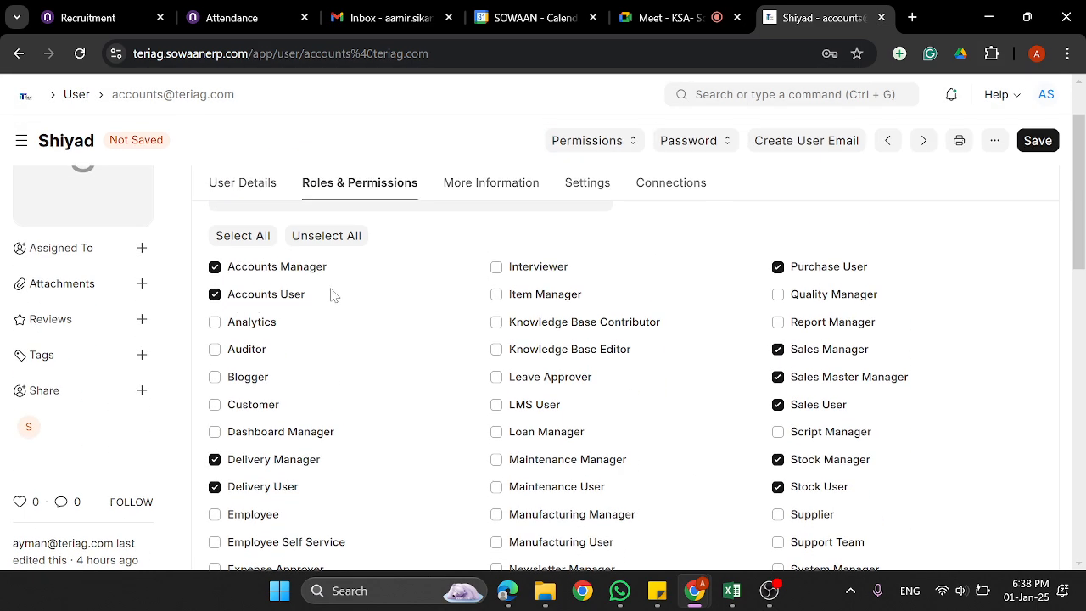
left_click(281, 296)
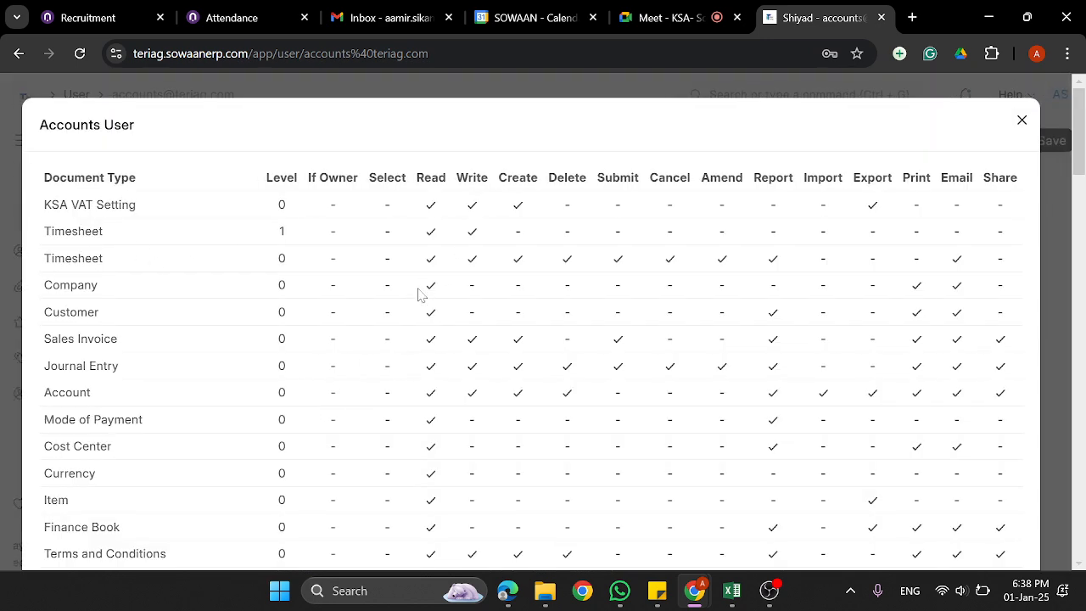
scroll(197, 316, "down", 1)
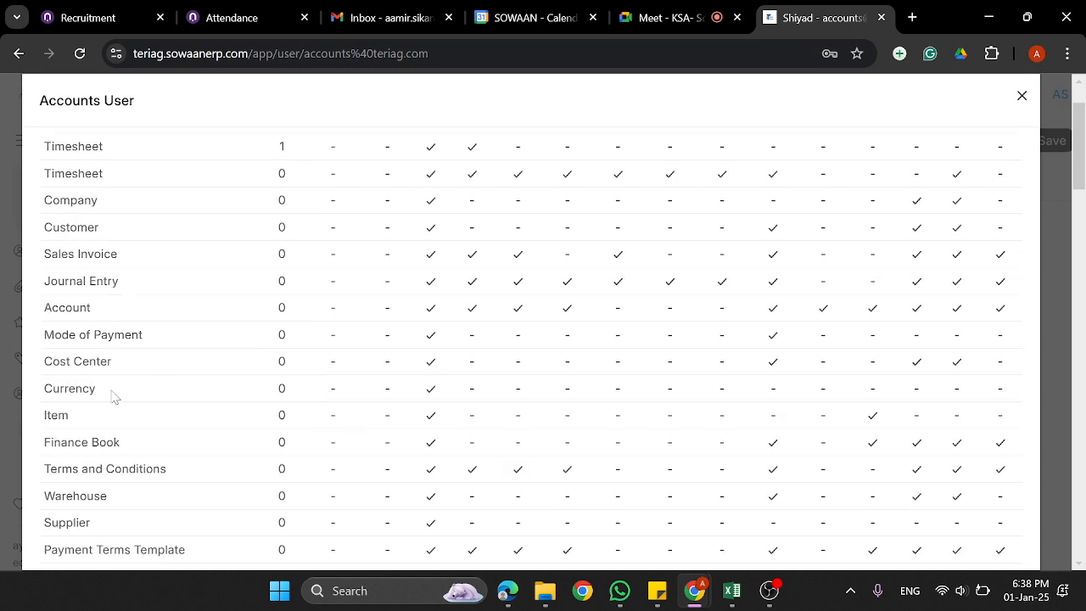
scroll(138, 400, "up", 1)
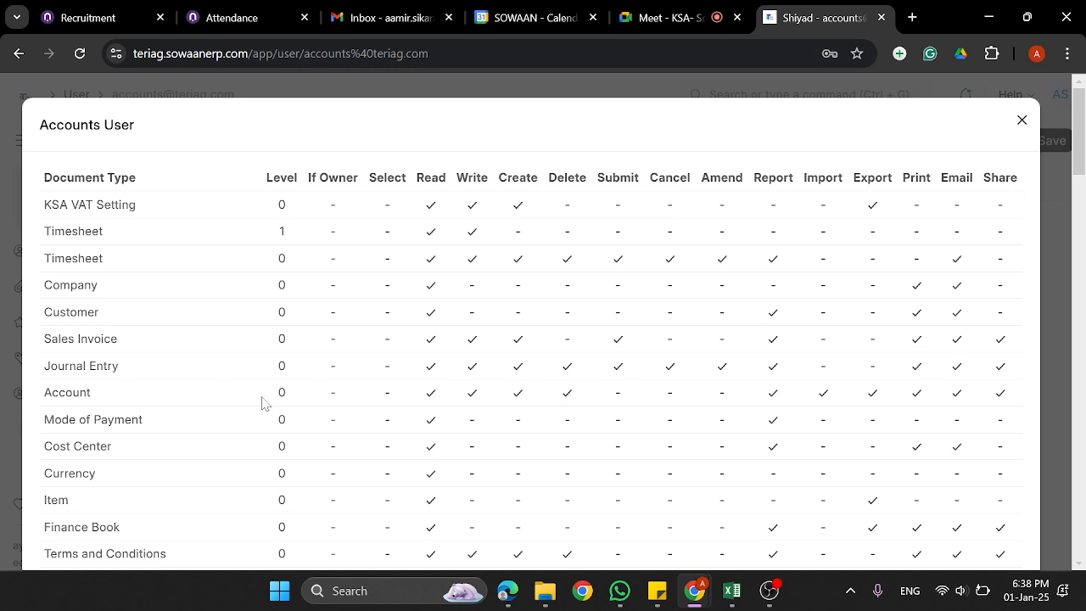
scroll(121, 376, "down", 1)
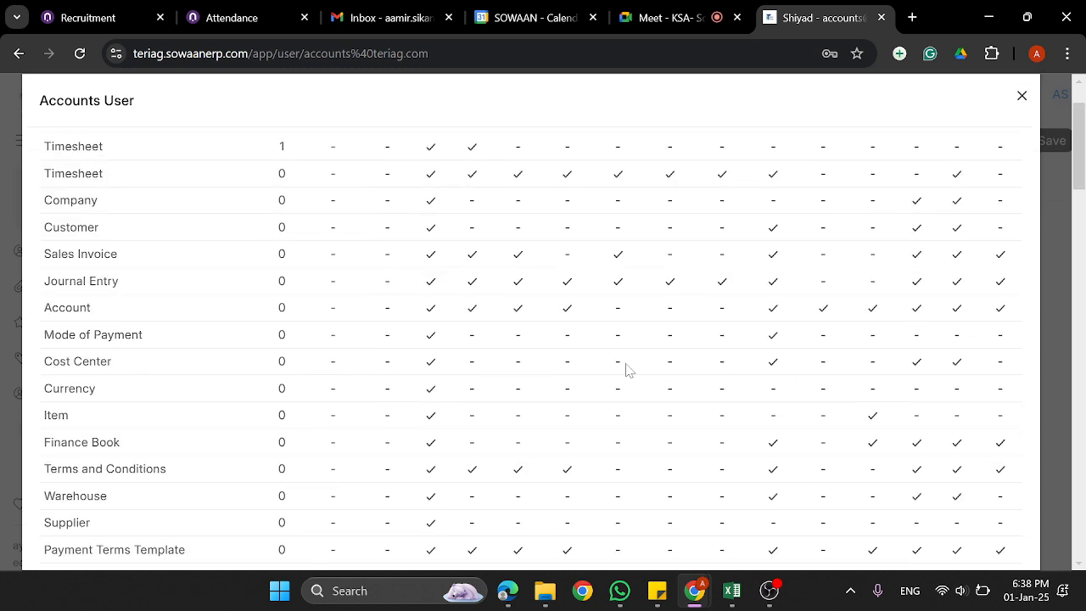
left_click_drag(473, 375, 995, 366)
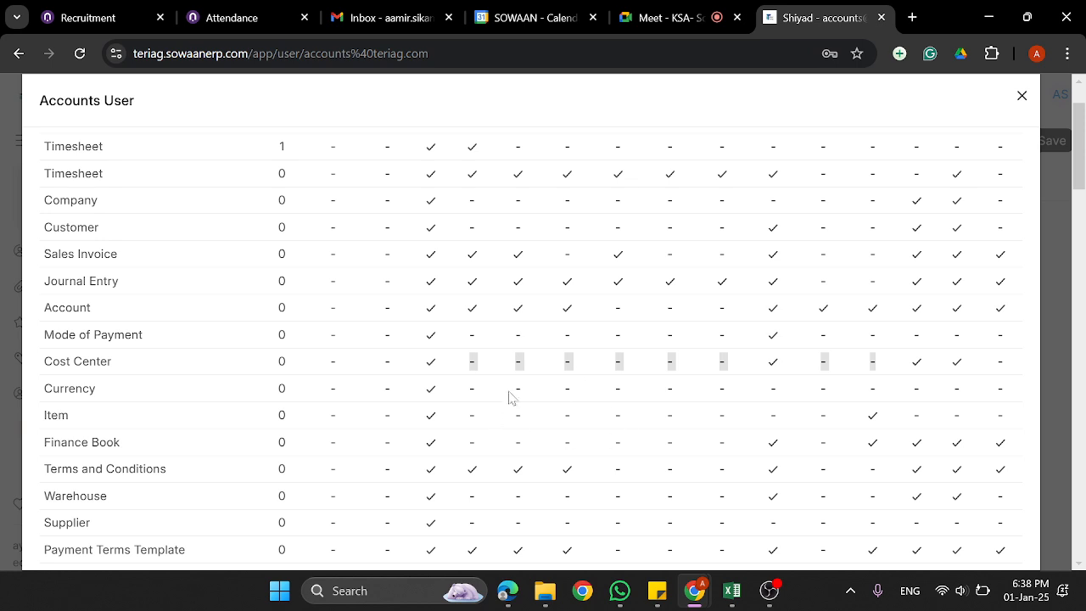
left_click(556, 404)
scroll(427, 410, "up", 2)
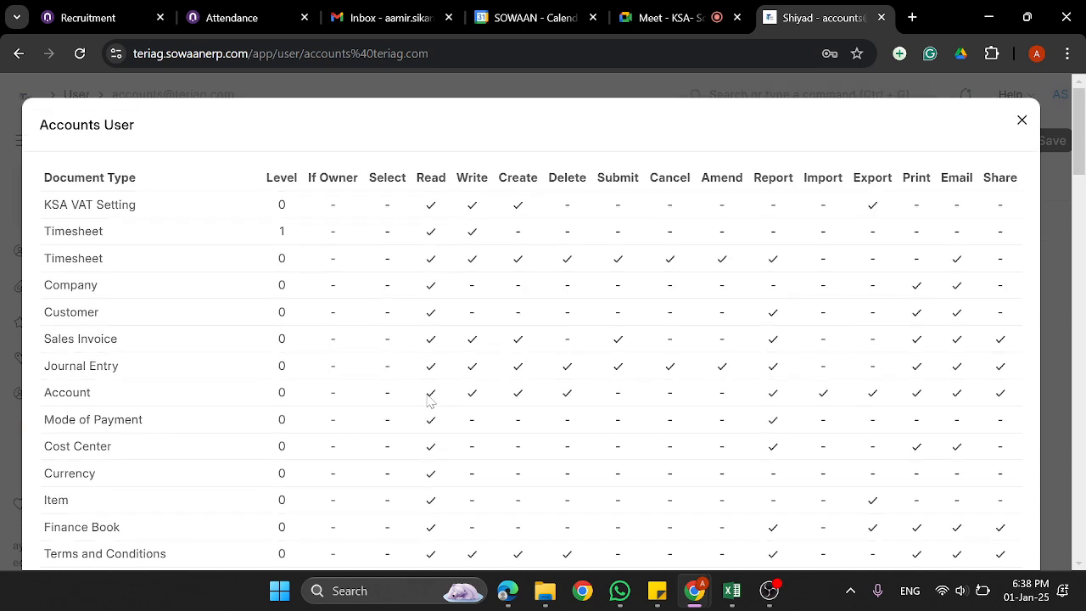
left_click(1021, 125)
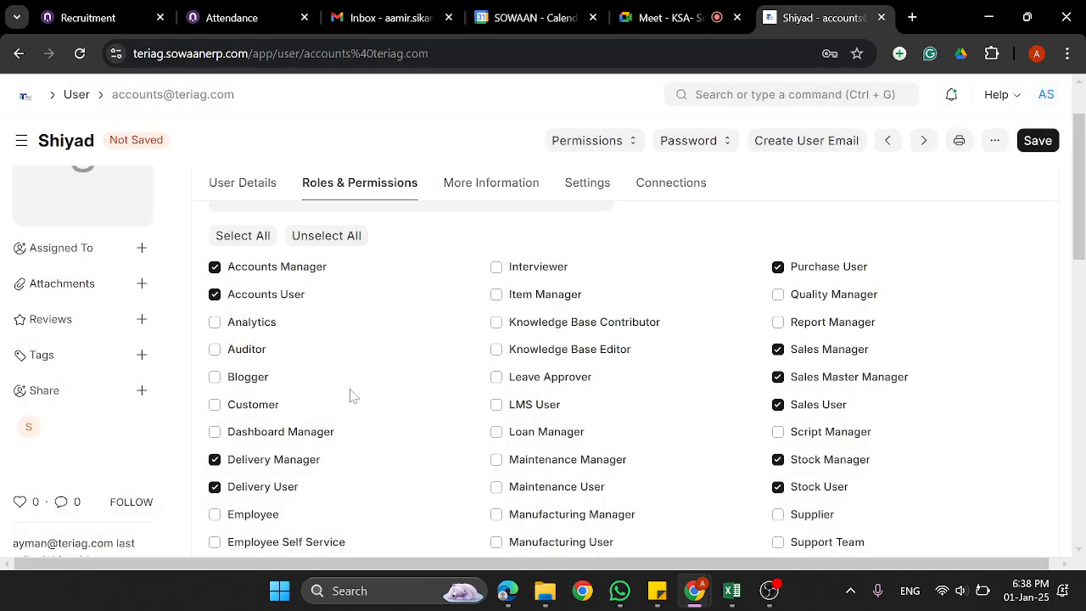
Review the remaining assigned roles and remove the HR User role from the accounts user
scroll(356, 382, "down", 1)
scroll(356, 382, "up", 2)
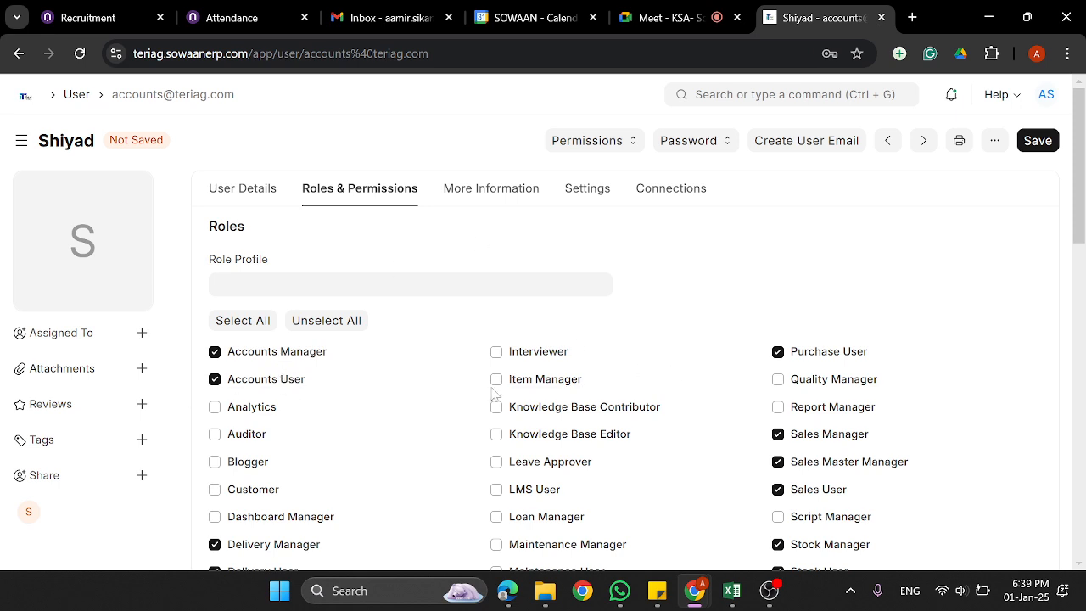
scroll(376, 417, "down", 4)
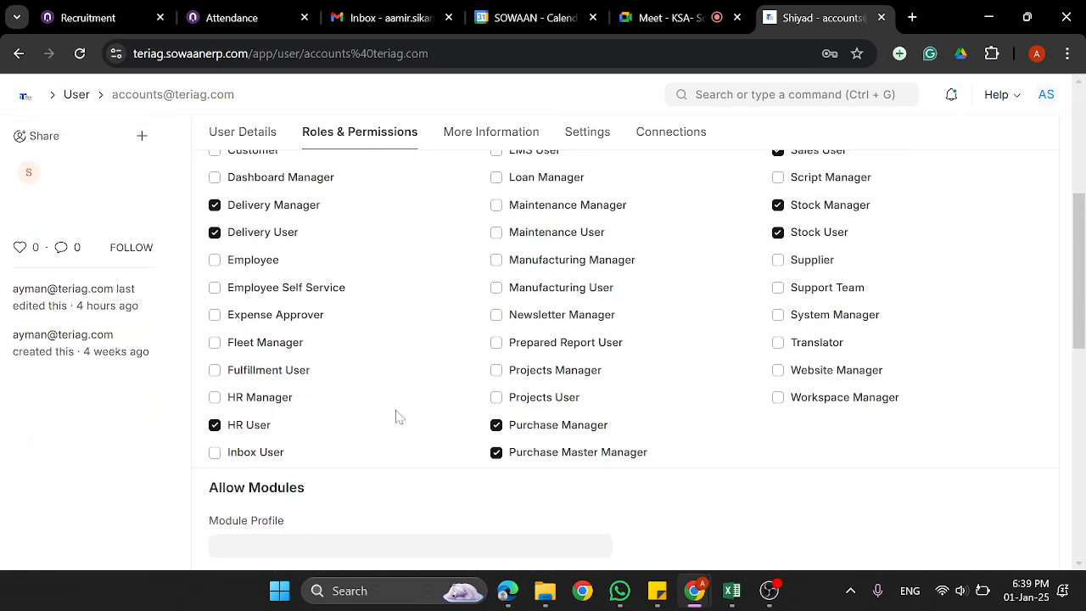
scroll(399, 416, "up", 3)
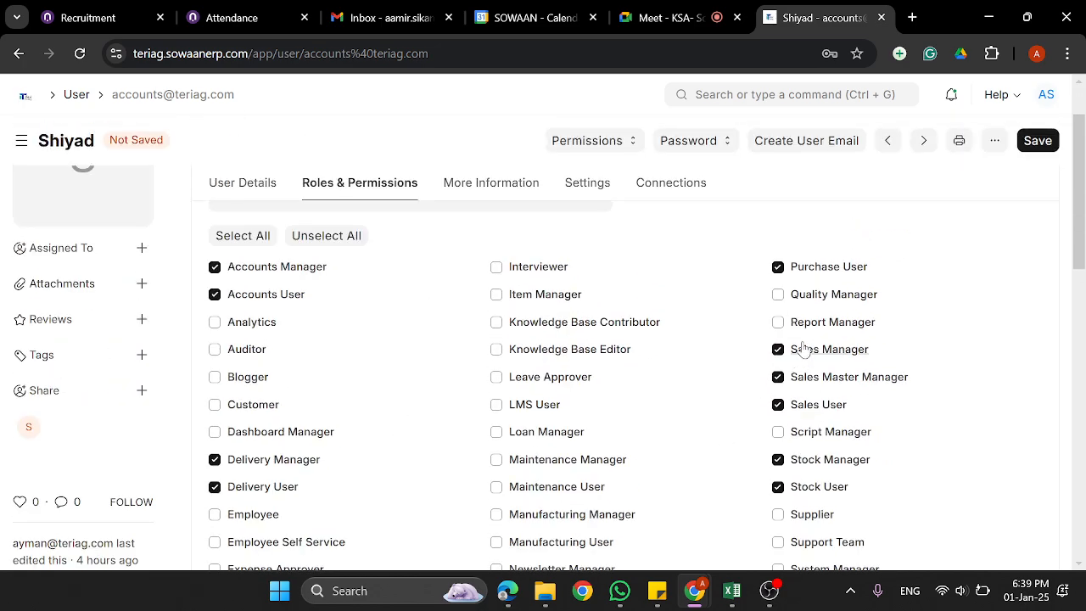
scroll(582, 438, "down", 1)
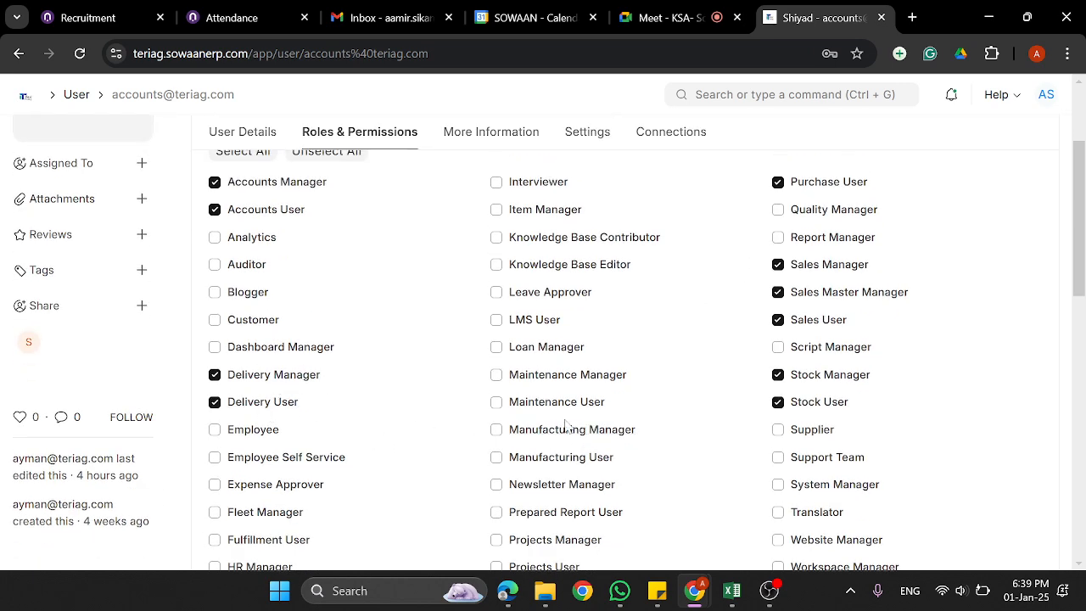
scroll(527, 353, "down", 1)
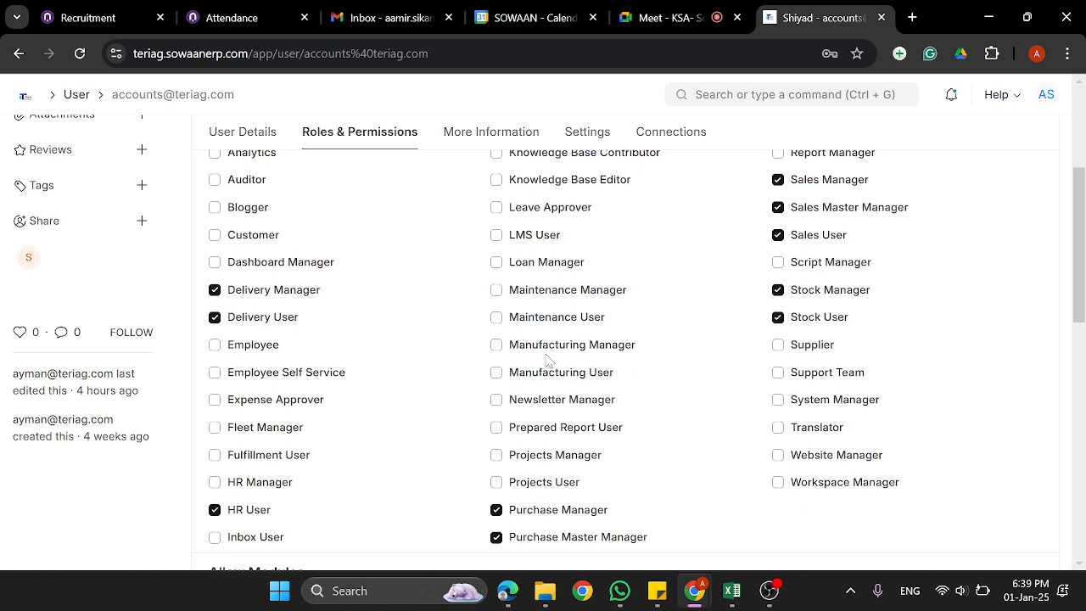
scroll(543, 367, "down", 1)
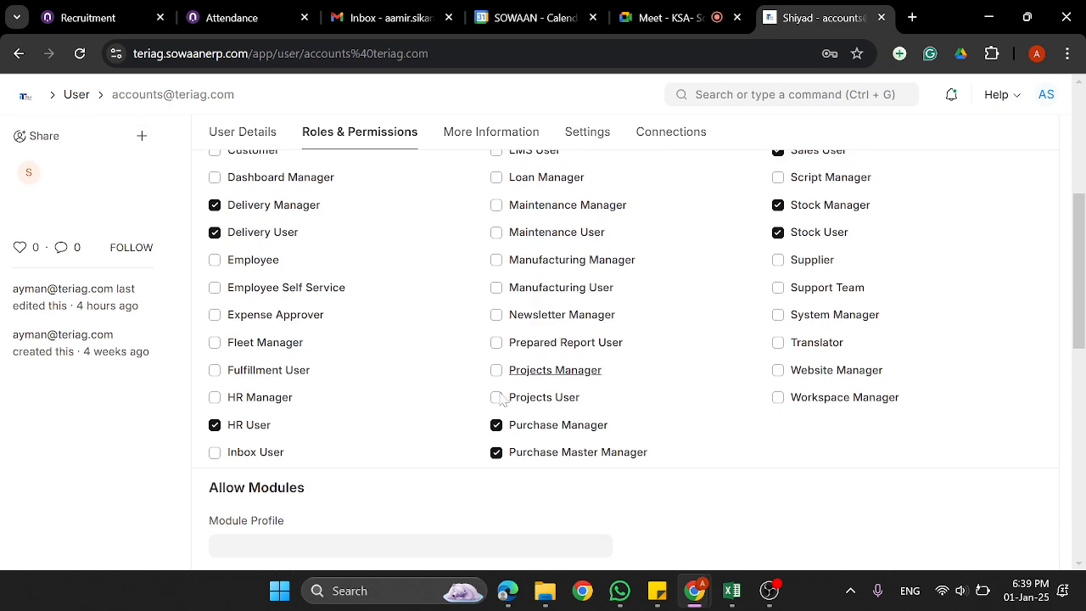
left_click(213, 425)
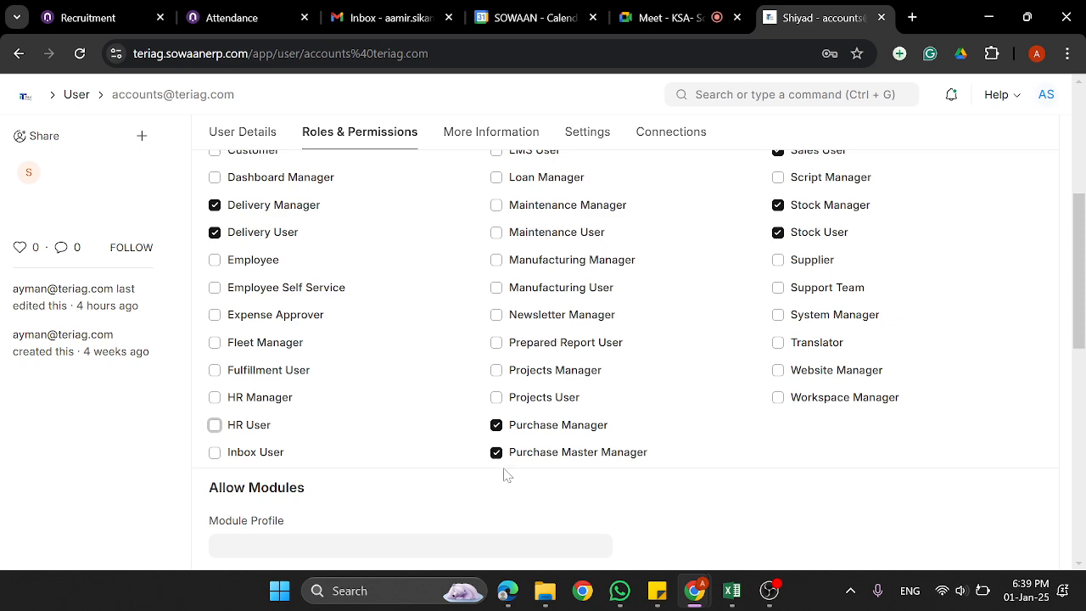
View the document permissions of the HR User role and return to the start of the role settings
left_click(255, 427)
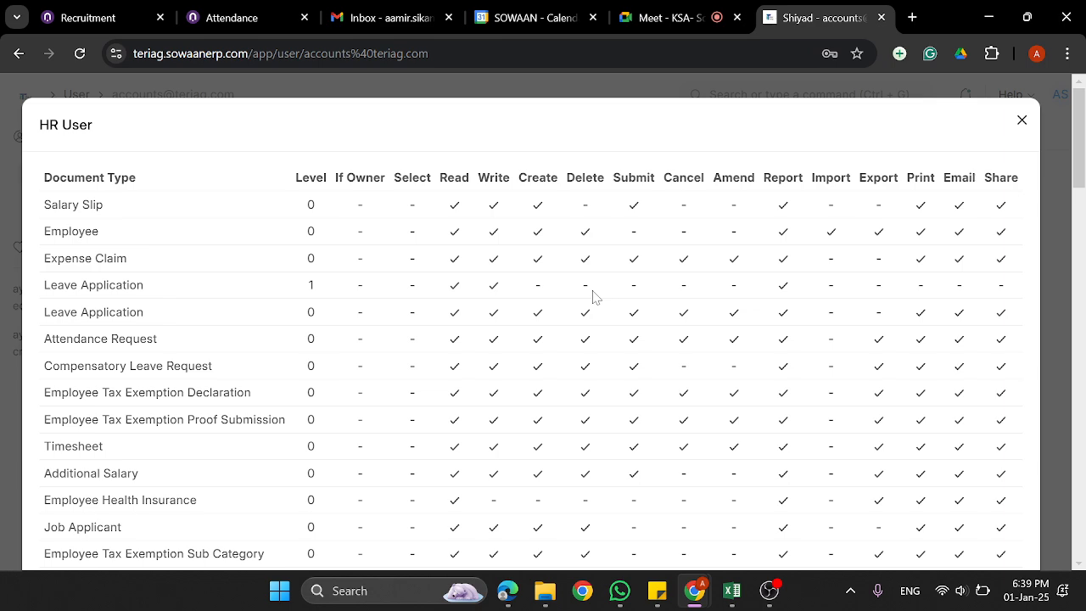
left_click(1022, 119)
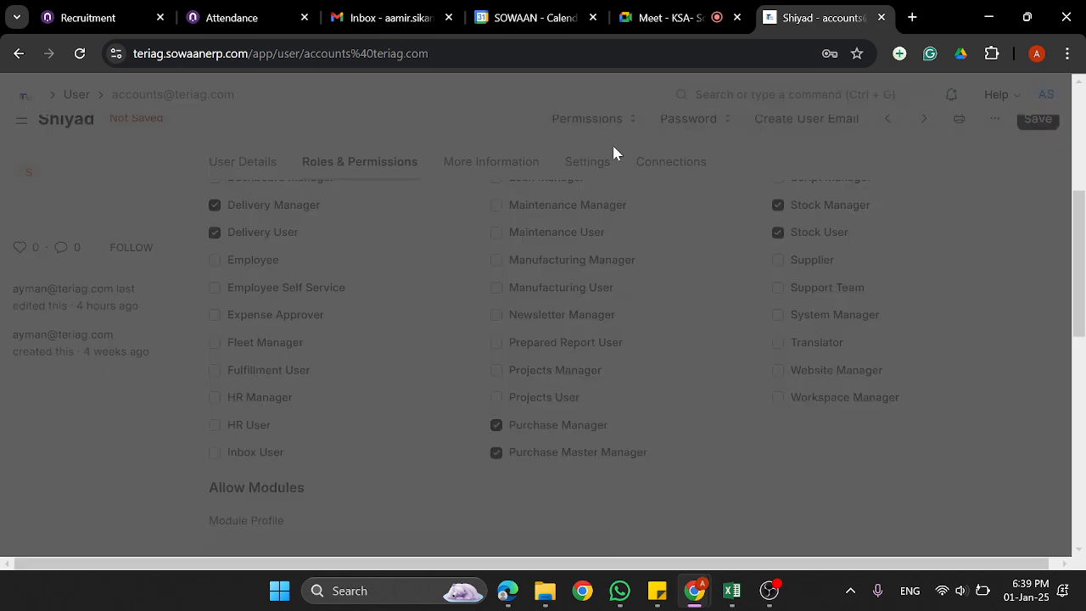
scroll(366, 219, "up", 4)
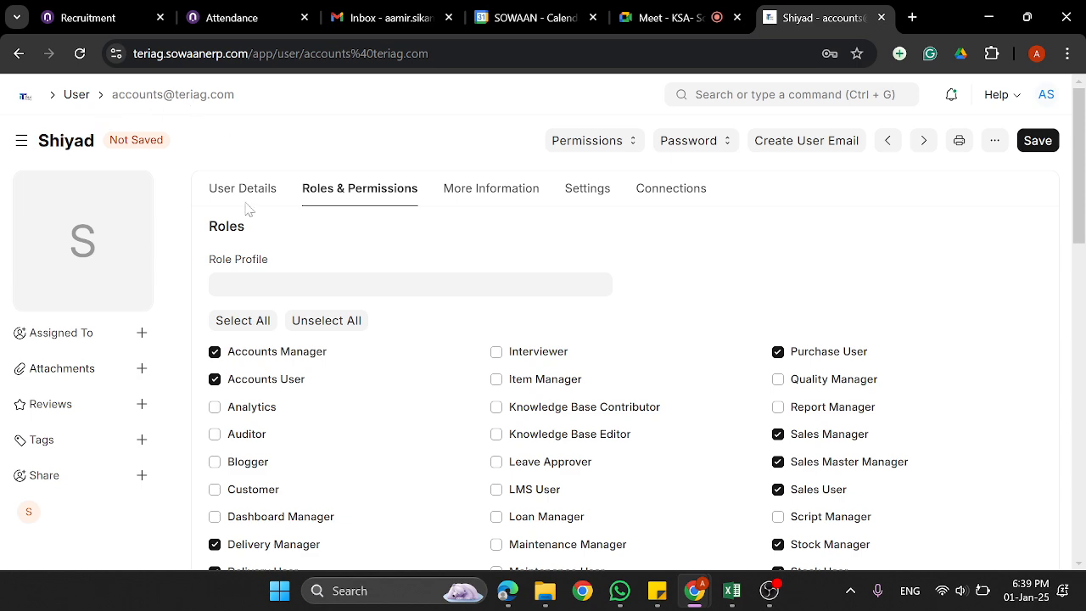
Remove the Purchase Manager and Purchase Master Manager roles from the accounts user
scroll(311, 364, "down", 3)
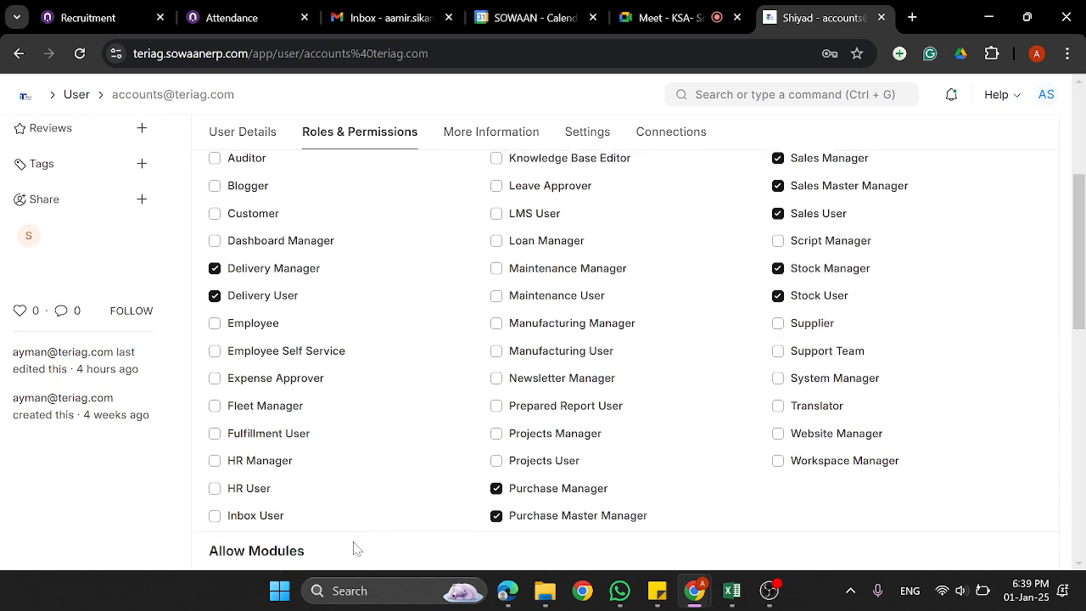
scroll(354, 549, "down", 2)
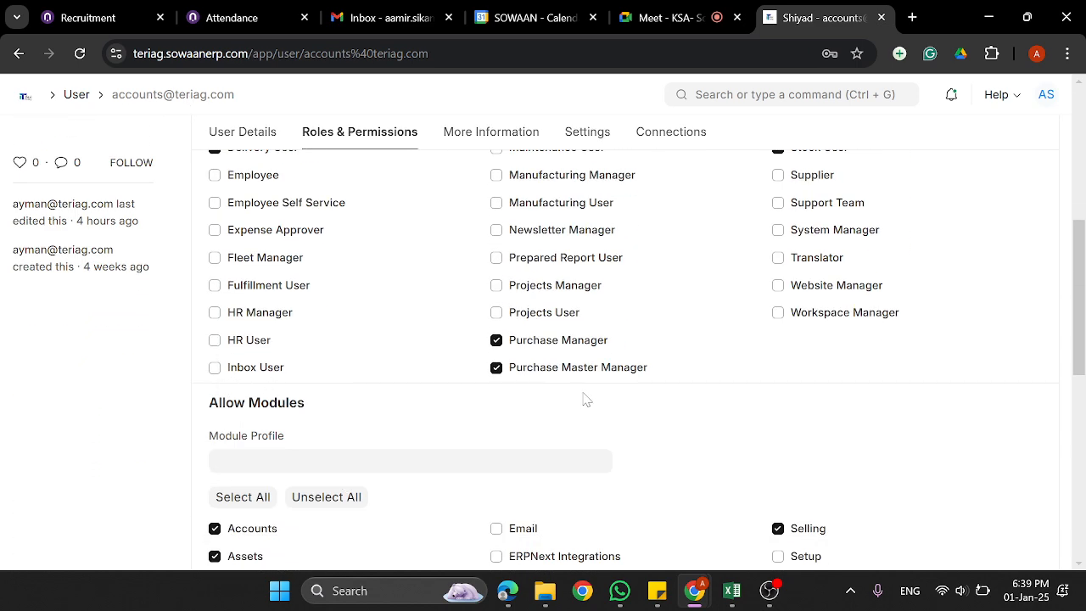
scroll(497, 400, "up", 3)
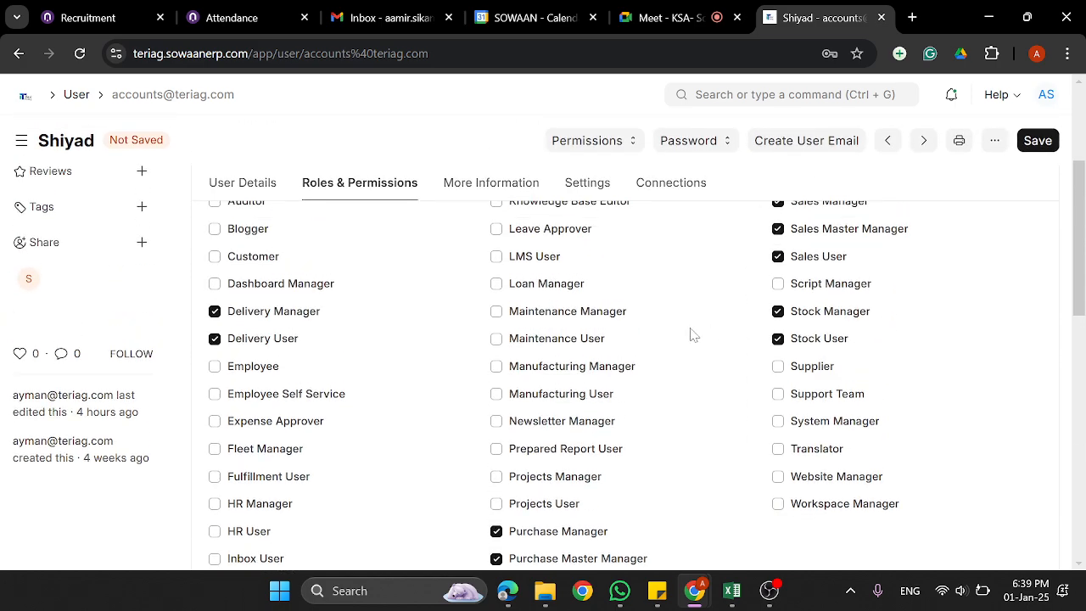
scroll(293, 305, "up", 1)
scroll(551, 446, "down", 4)
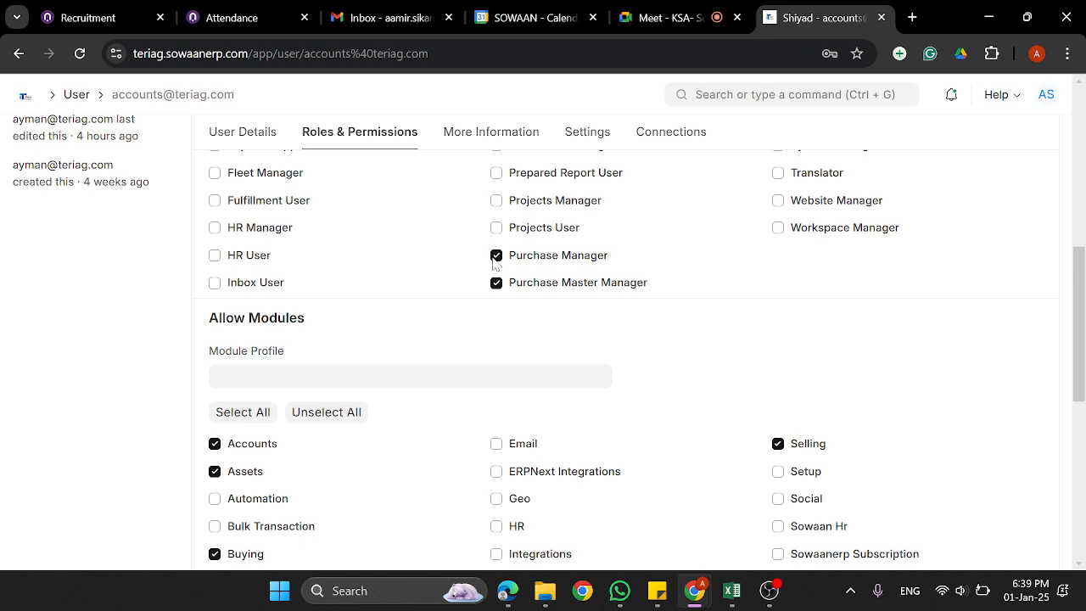
scroll(495, 263, "up", 1)
scroll(487, 314, "up", 2)
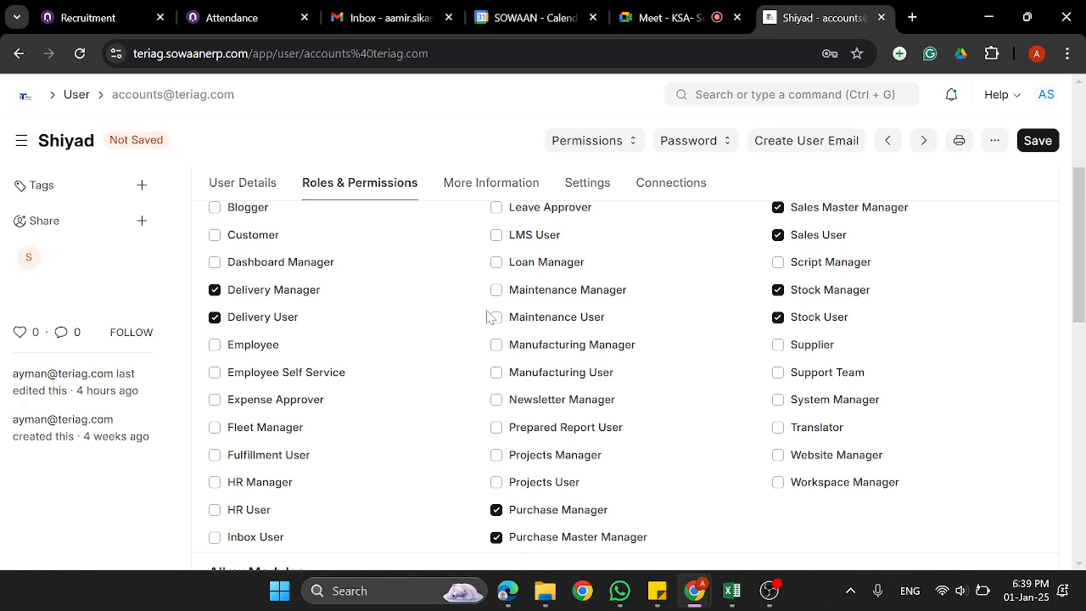
left_click(497, 510)
scroll(606, 441, "up", 1)
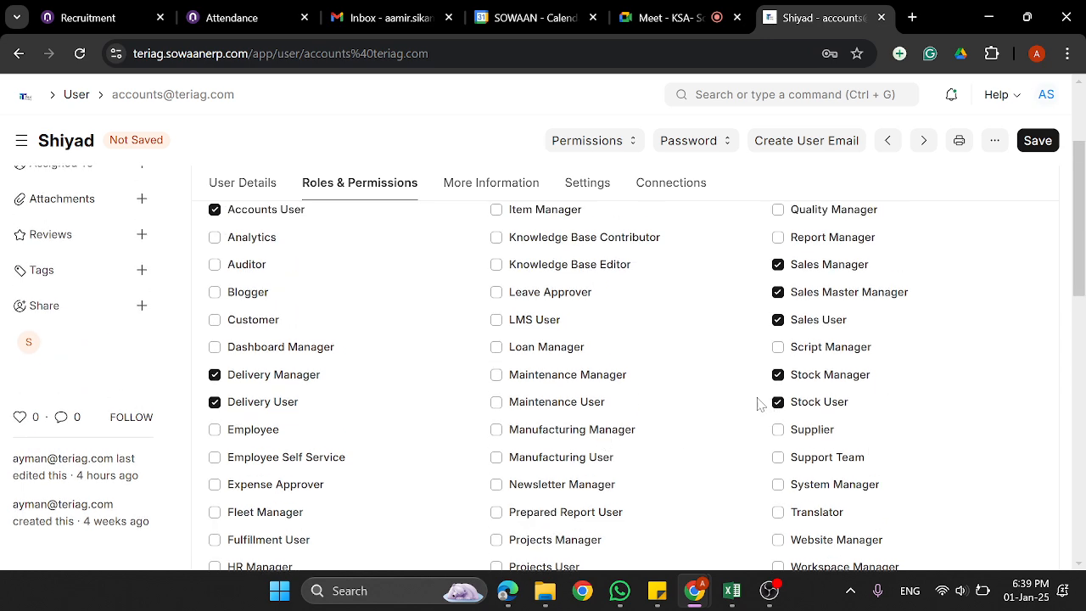
Remove the Stock Manager, Stock User, Delivery Manager and Delivery User roles from the accounts user
left_click(778, 374)
left_click(778, 401)
left_click(214, 374)
left_click(214, 401)
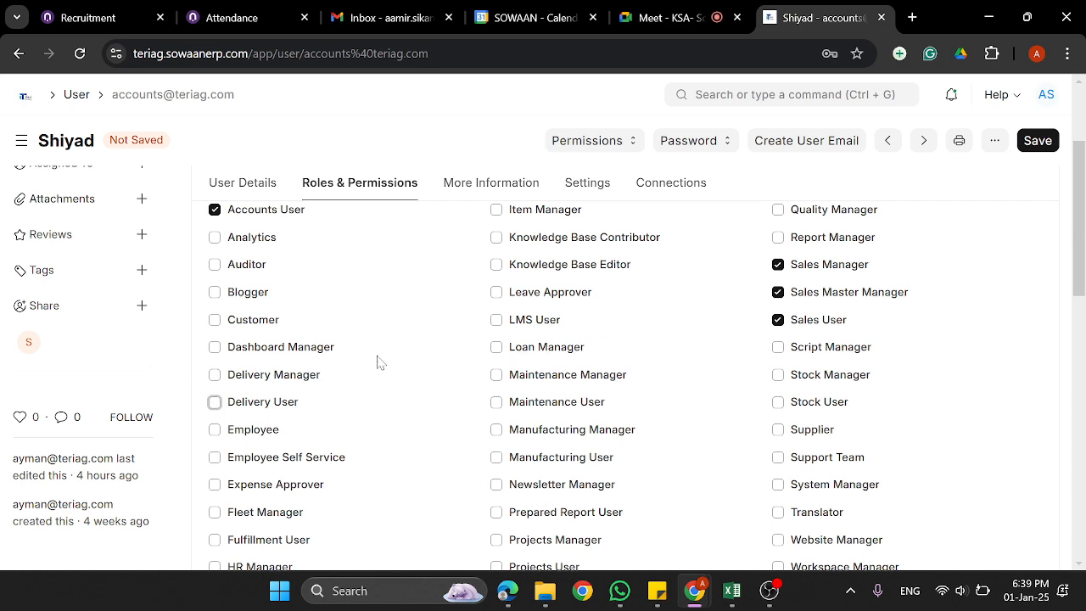
Review the full role list to check which accounts, purchase and sales roles are still assigned to the accounts user
scroll(379, 361, "up", 2)
scroll(376, 364, "down", 2)
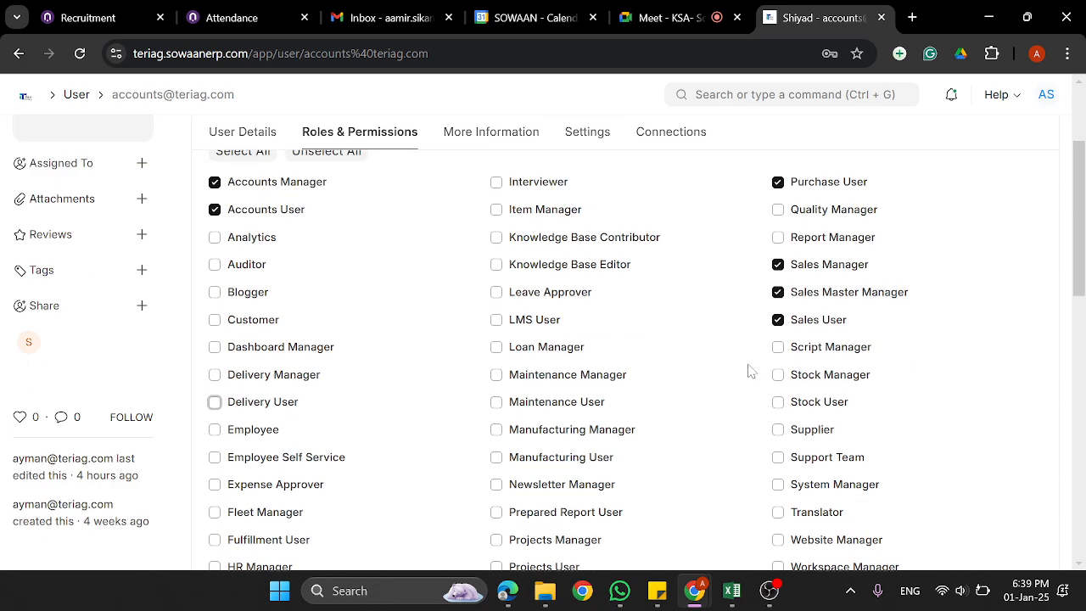
scroll(750, 371, "up", 2)
scroll(671, 413, "down", 3)
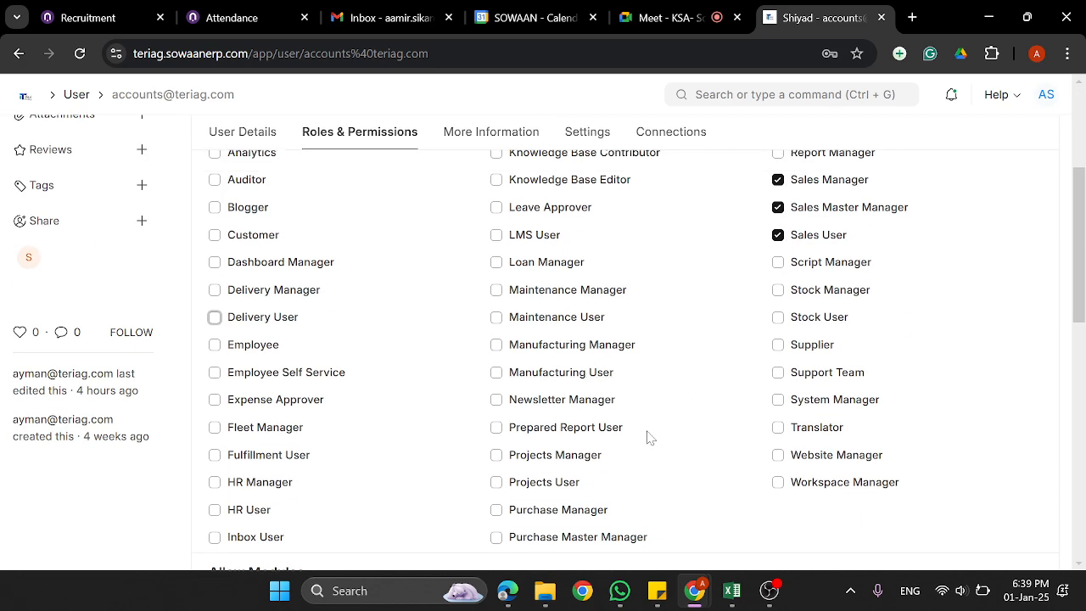
scroll(650, 437, "down", 1)
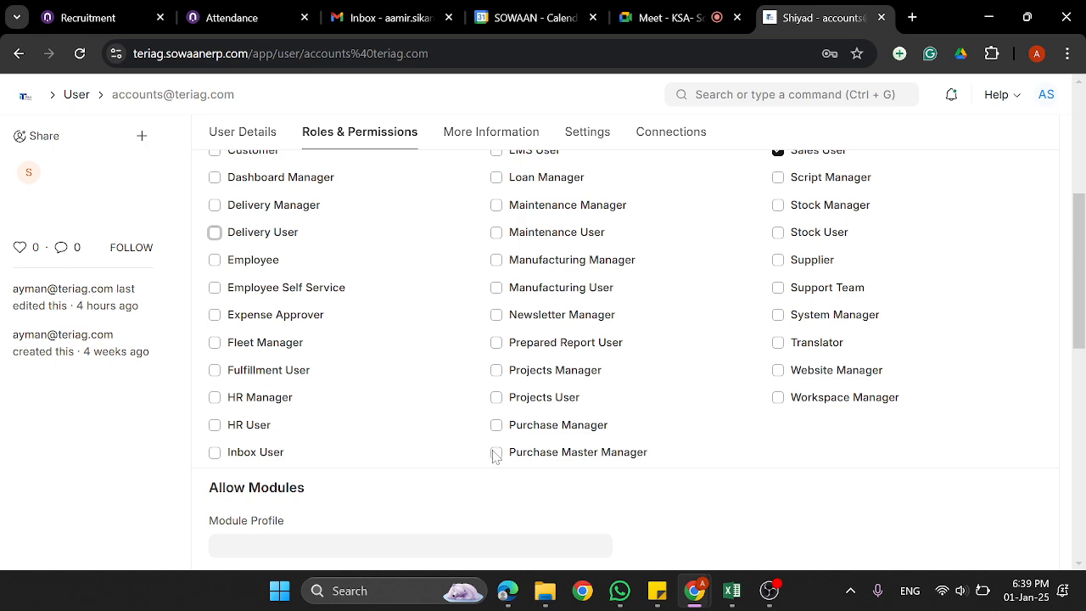
scroll(496, 455, "up", 5)
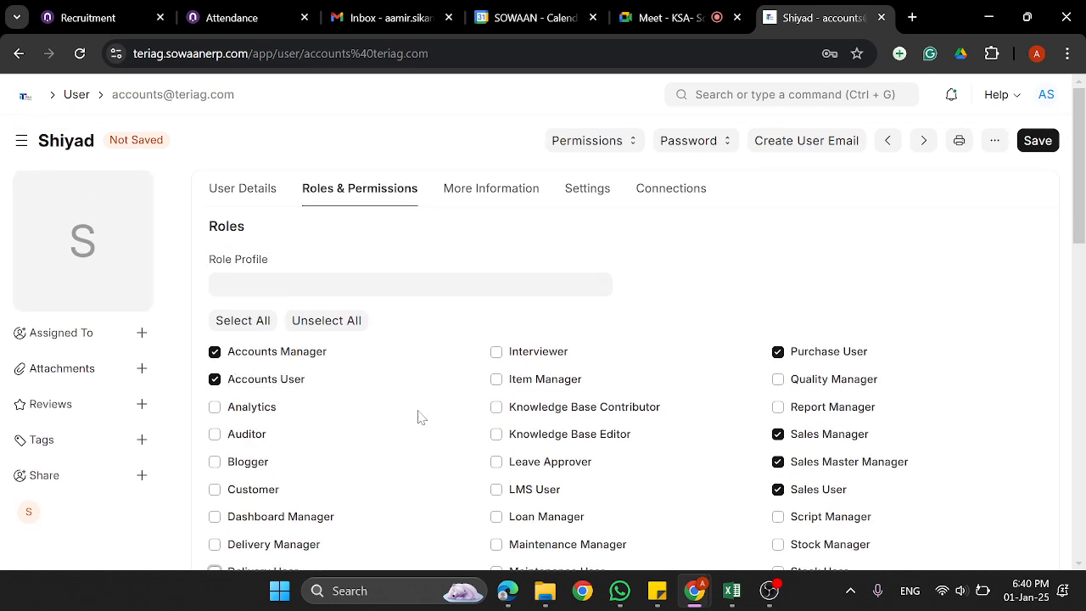
scroll(418, 415, "down", 4)
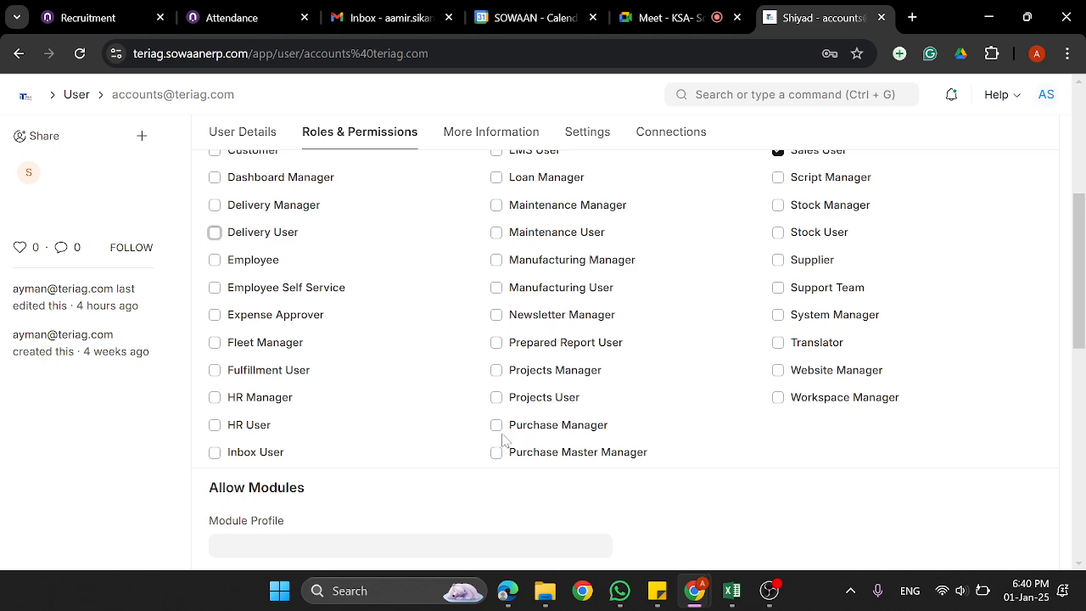
scroll(503, 439, "up", 3)
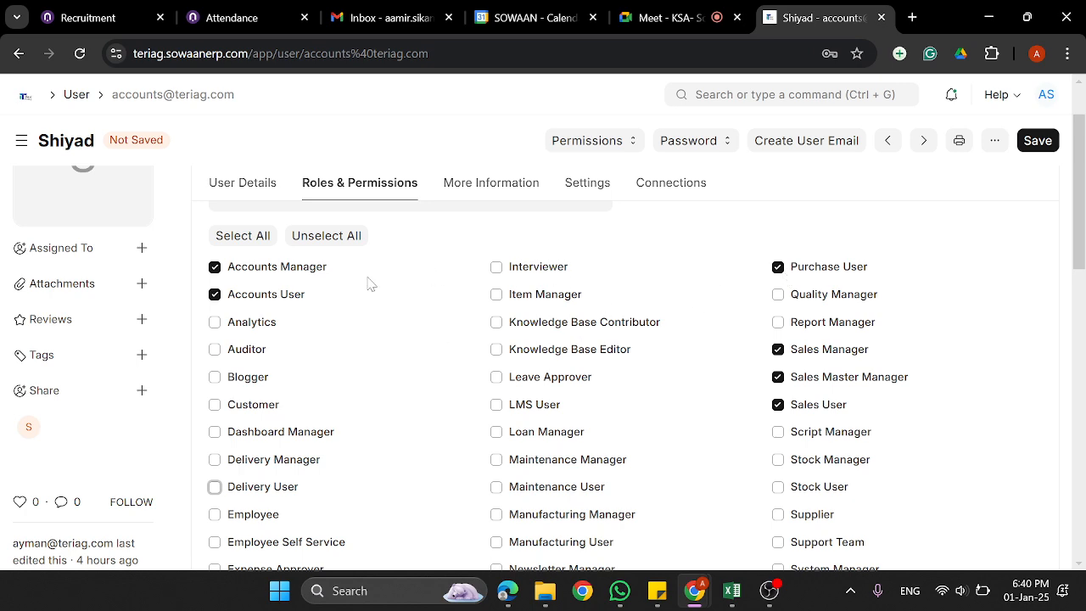
scroll(553, 376, "down", 1)
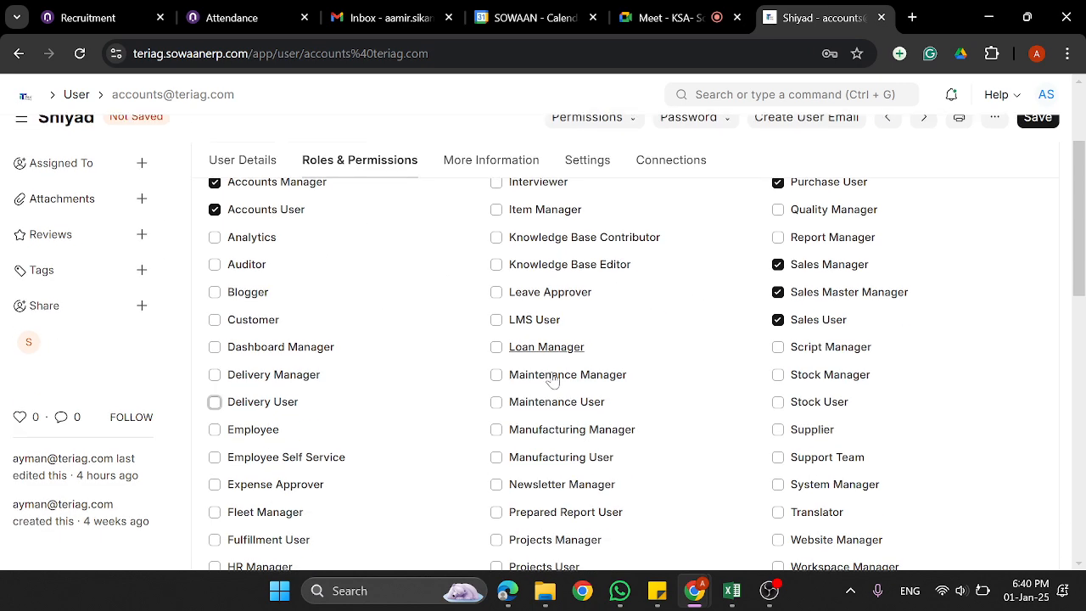
scroll(526, 369, "up", 2)
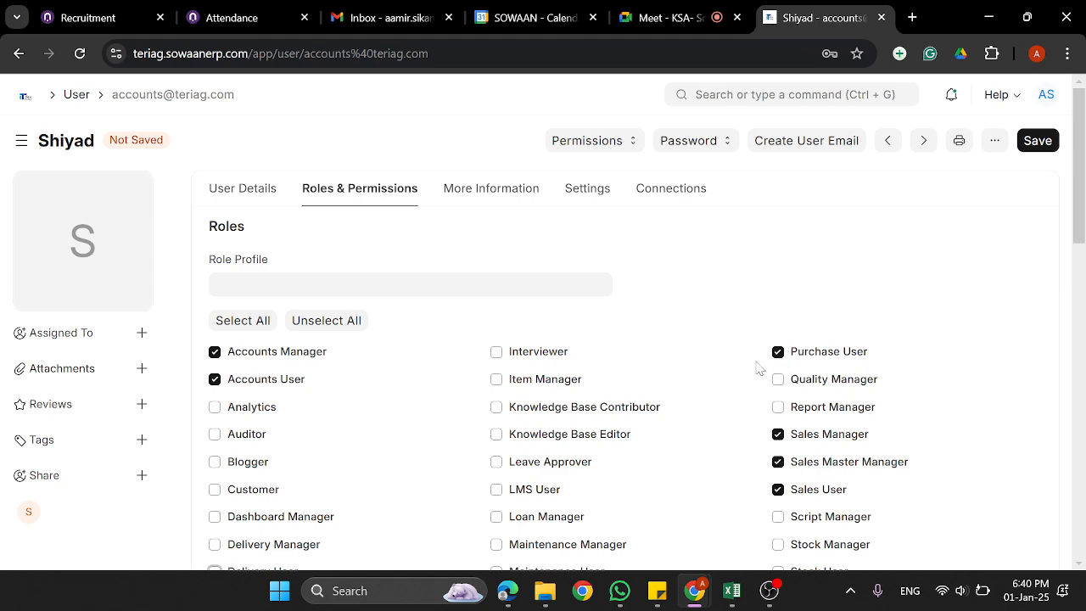
Remove the Sales Manager and Sales Master Manager roles from the accounts user
scroll(585, 376, "down", 1)
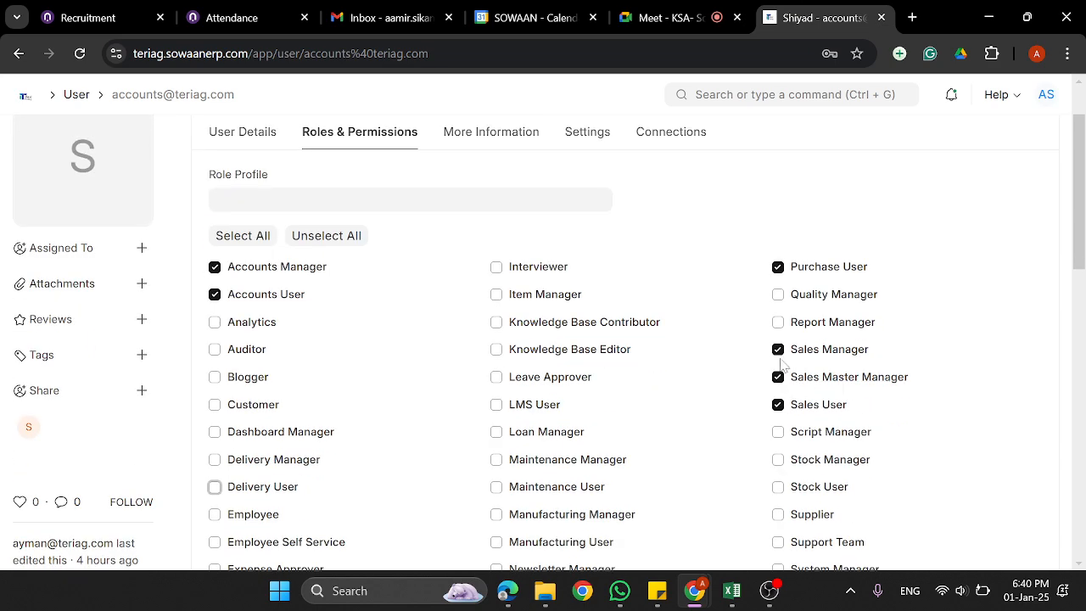
left_click(779, 349)
left_click(778, 377)
Go over the accounts user's reduced role selection and glance at the allowed modules below it
scroll(323, 391, "down", 4)
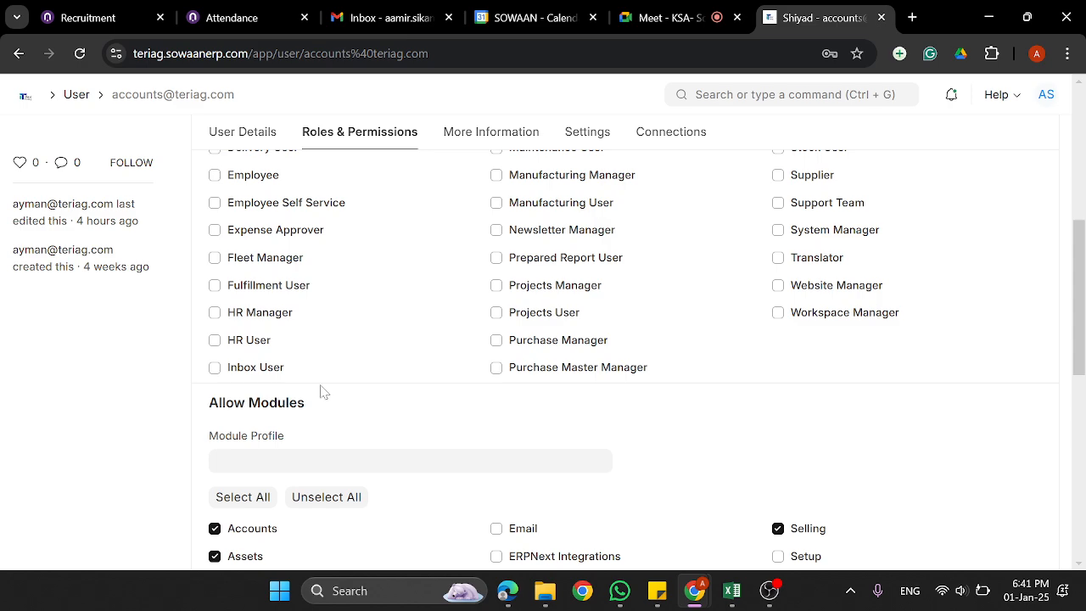
scroll(683, 333, "up", 5)
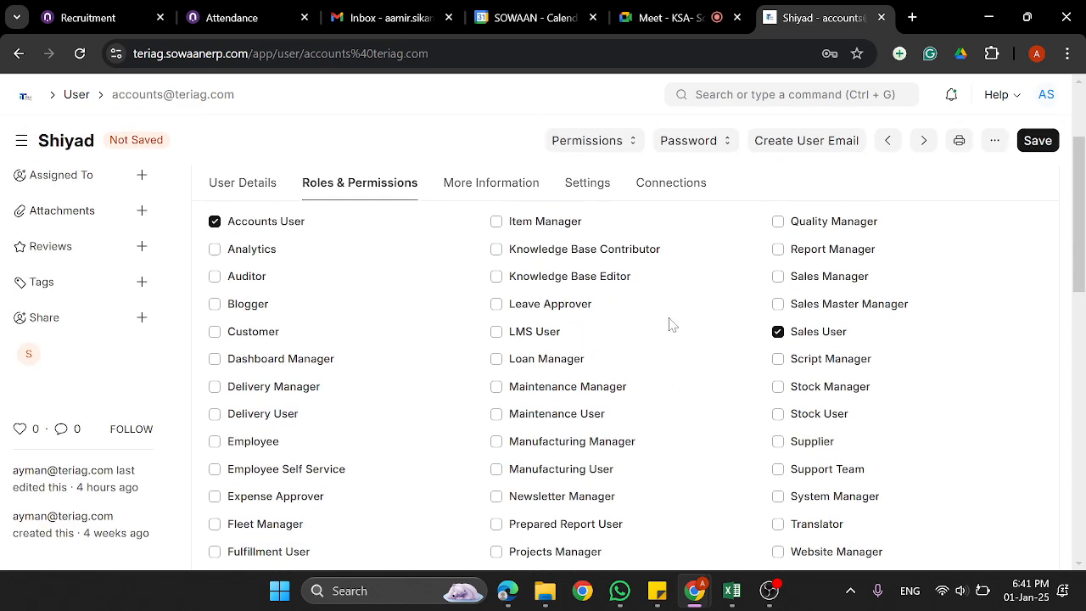
scroll(684, 301, "down", 1)
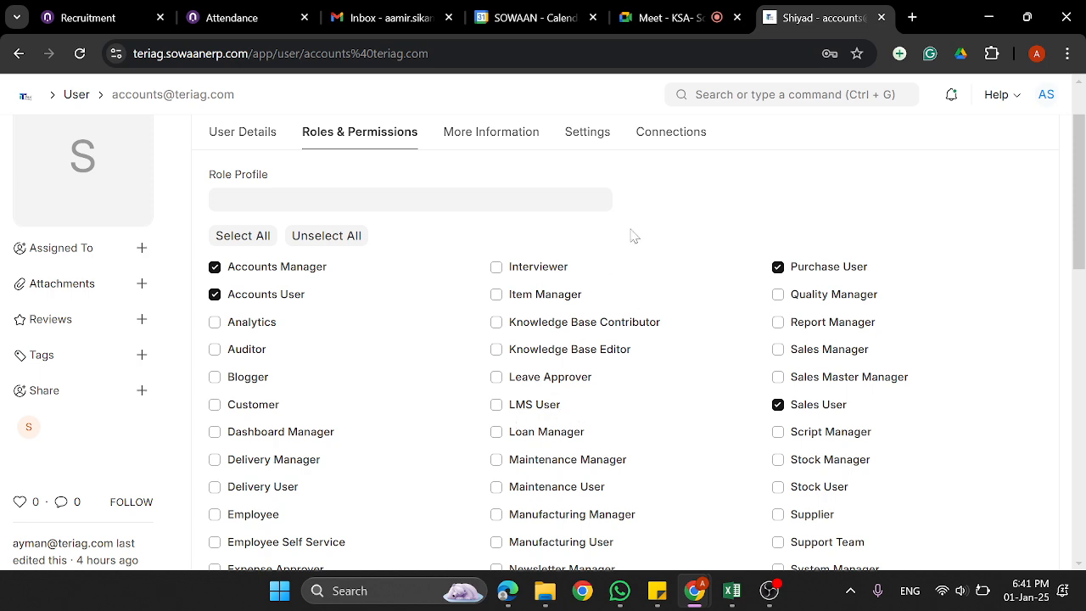
scroll(450, 348, "down", 1)
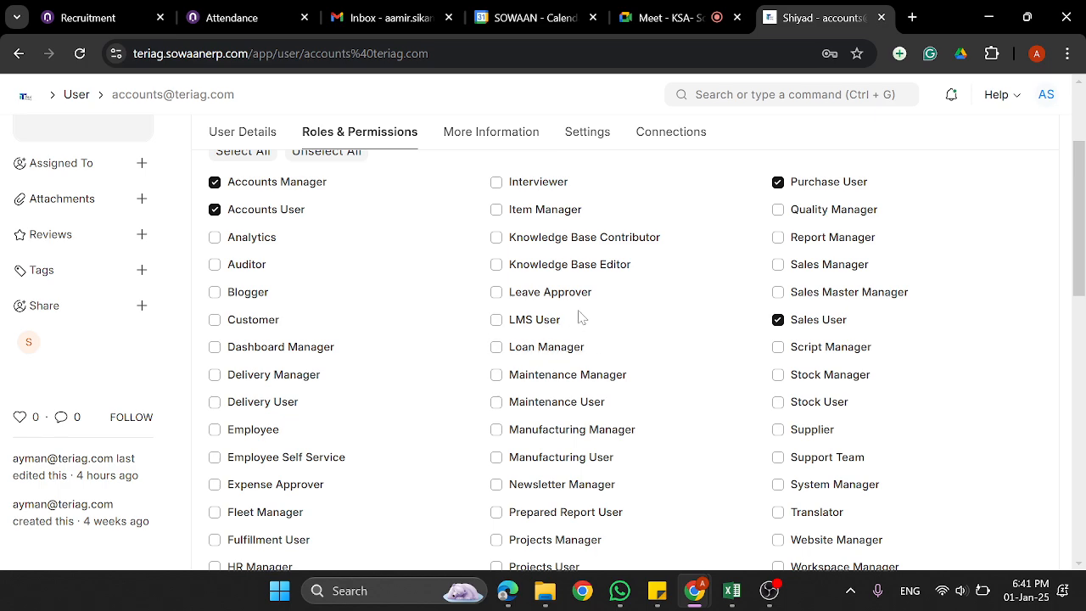
scroll(507, 365, "down", 5)
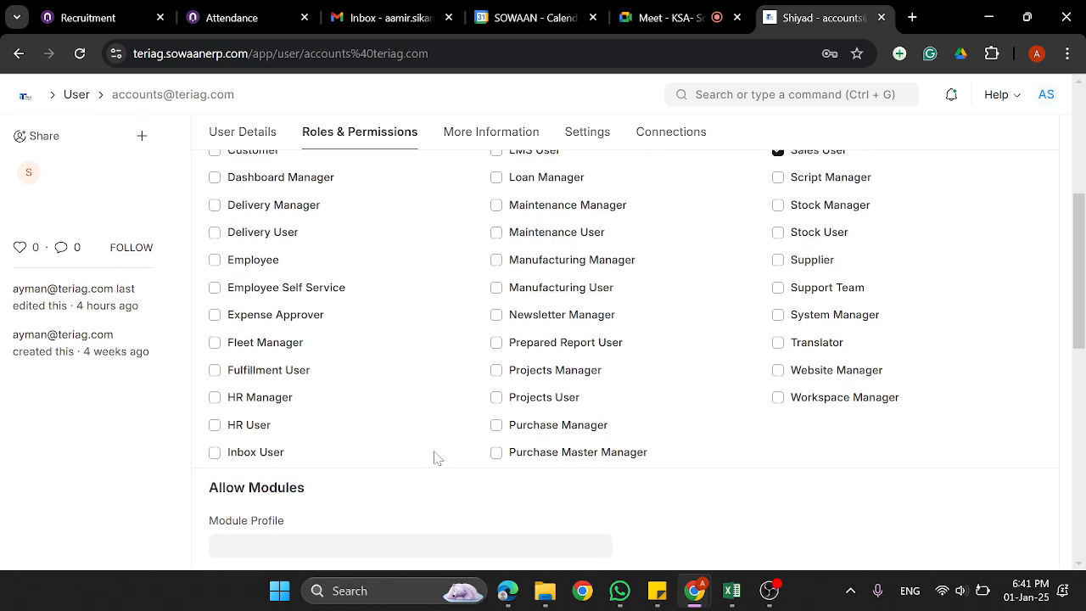
scroll(435, 440, "up", 5)
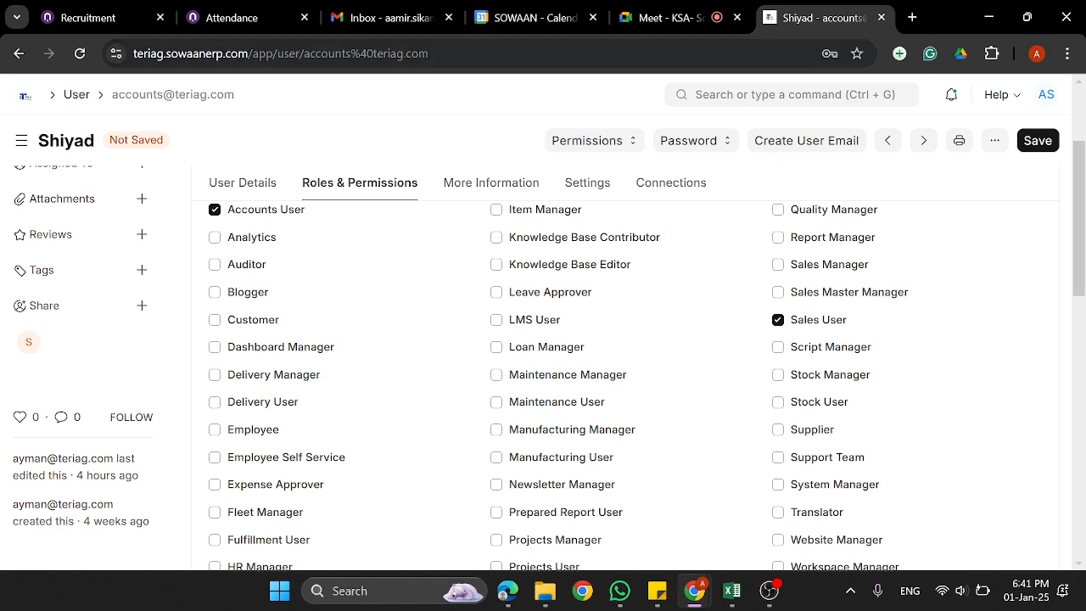
scroll(322, 412, "down", 5)
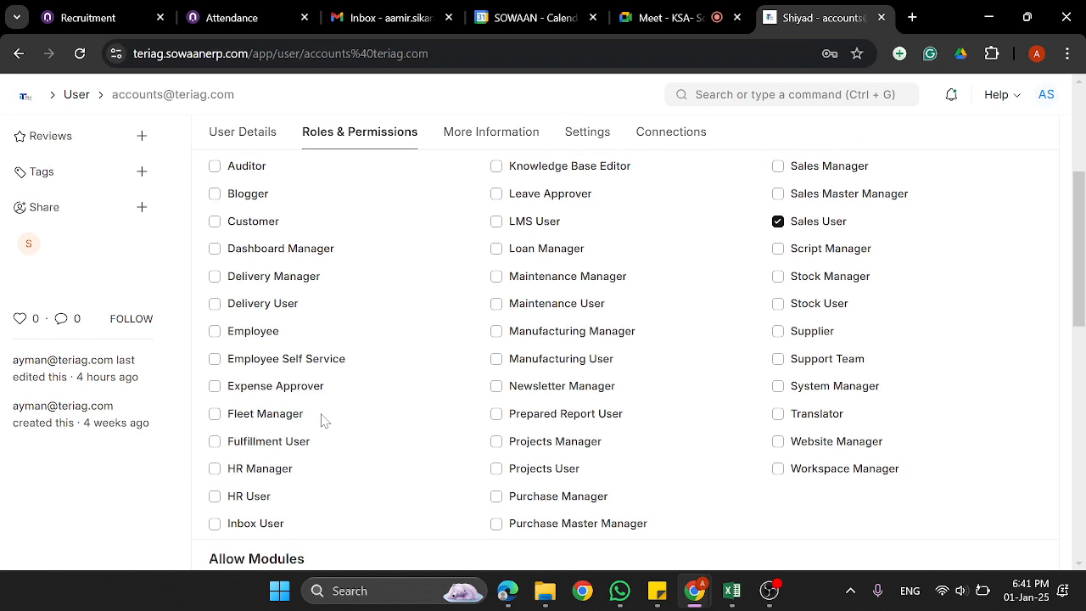
scroll(322, 427, "down", 1)
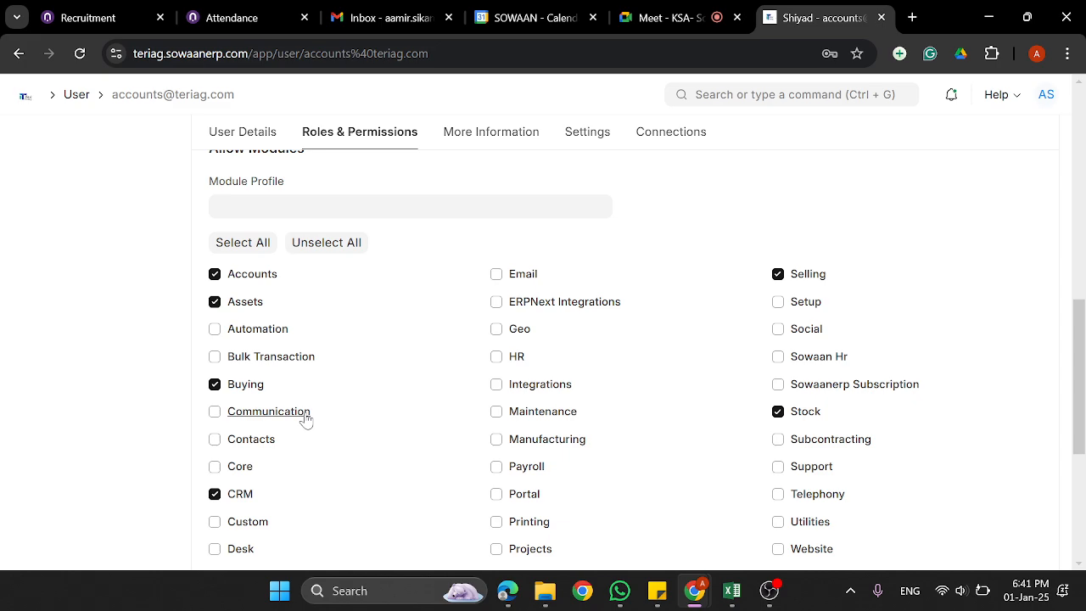
scroll(386, 357, "up", 6)
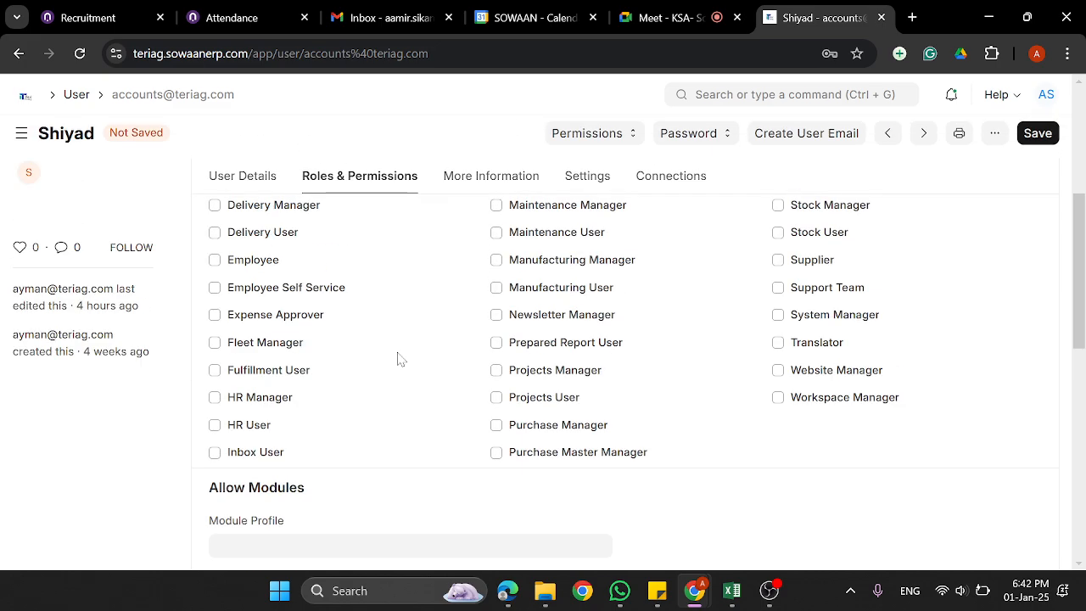
scroll(397, 357, "down", 4)
scroll(397, 357, "up", 5)
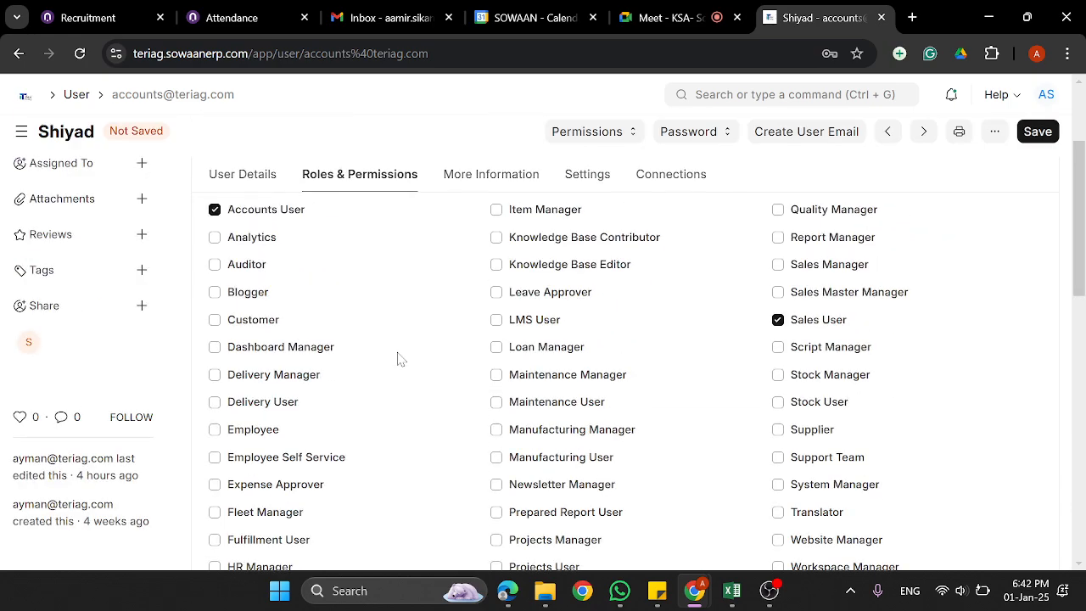
scroll(399, 358, "down", 2)
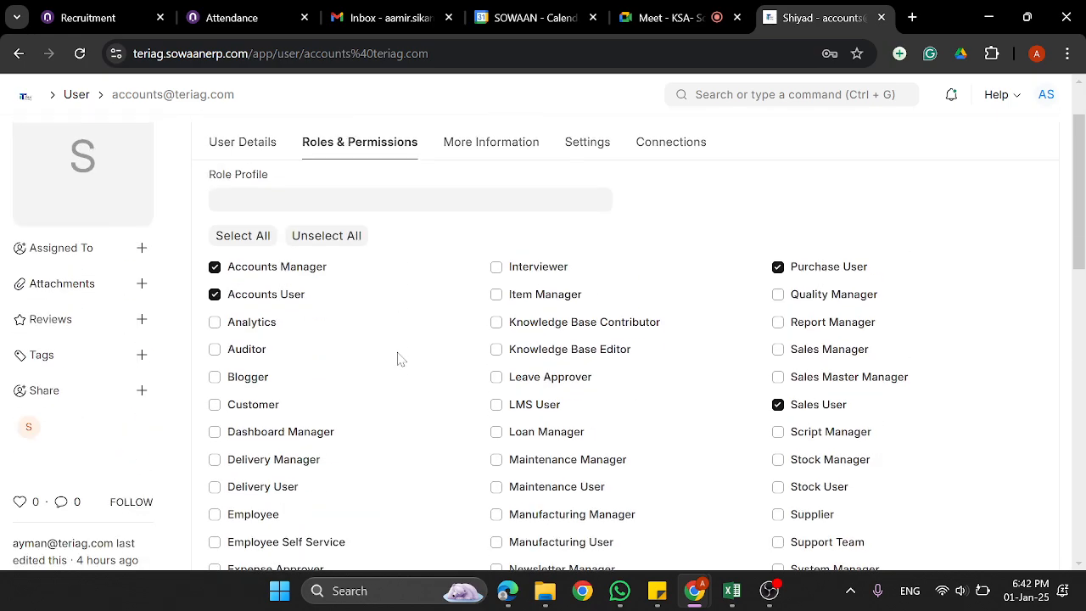
scroll(465, 383, "down", 2)
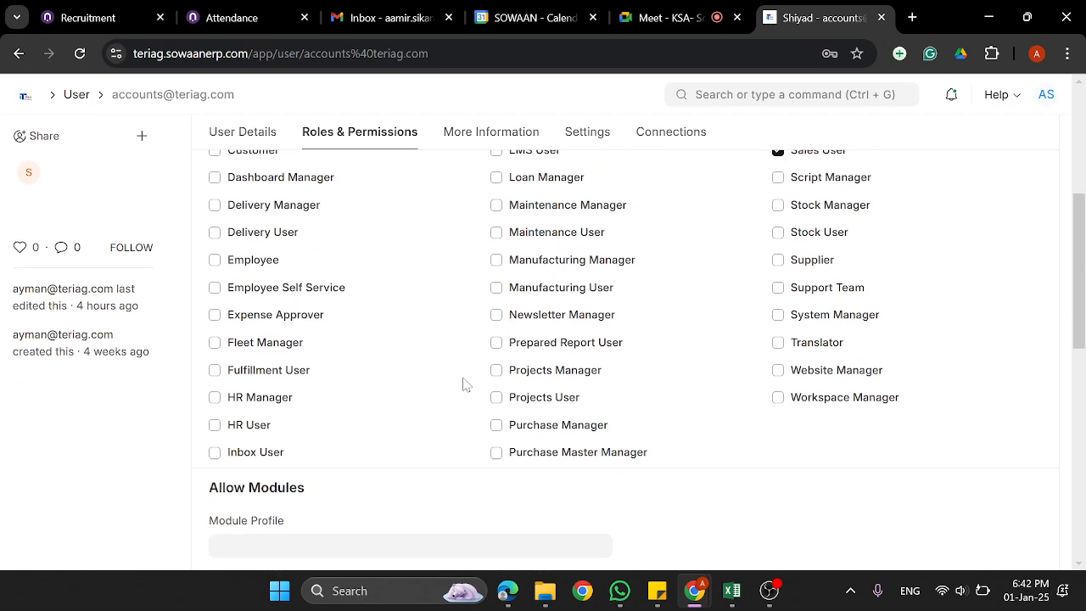
Examine the Allow Modules section to see which modules the accounts user can access
scroll(432, 485, "down", 3)
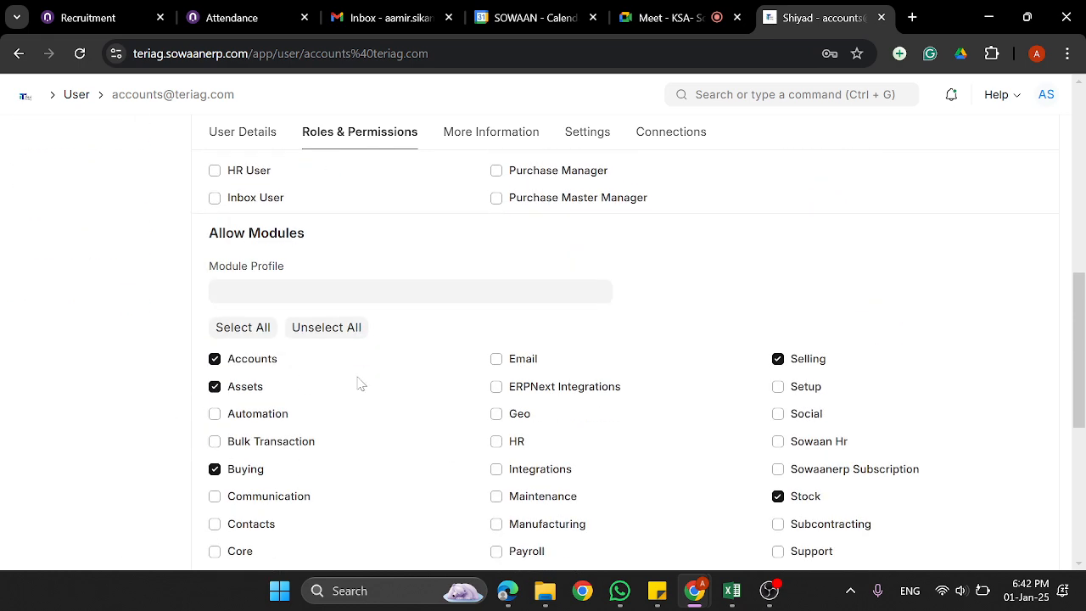
scroll(360, 384, "down", 1)
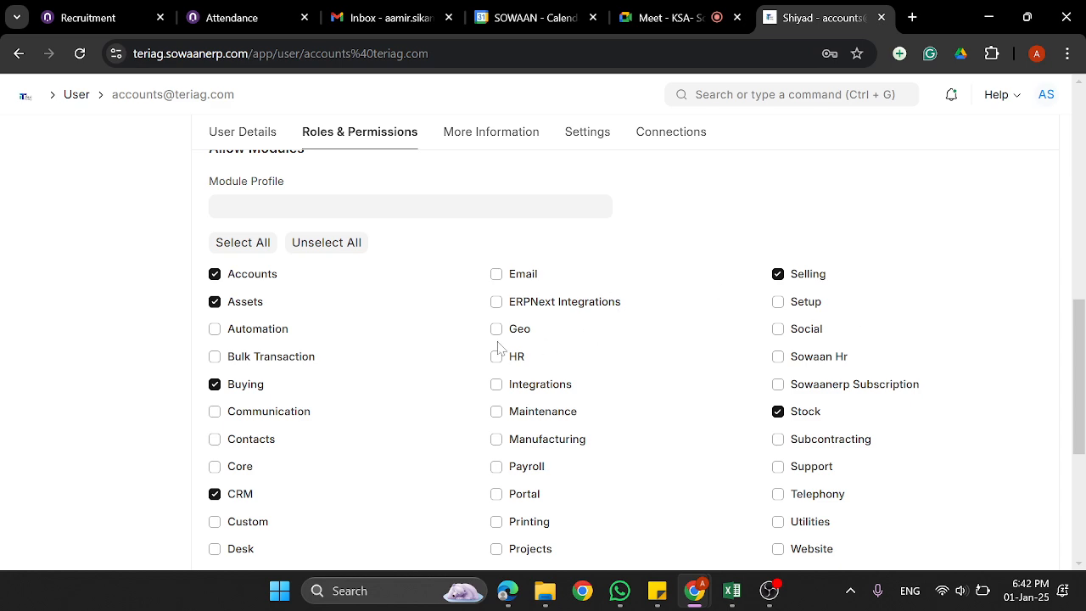
scroll(573, 413, "down", 1)
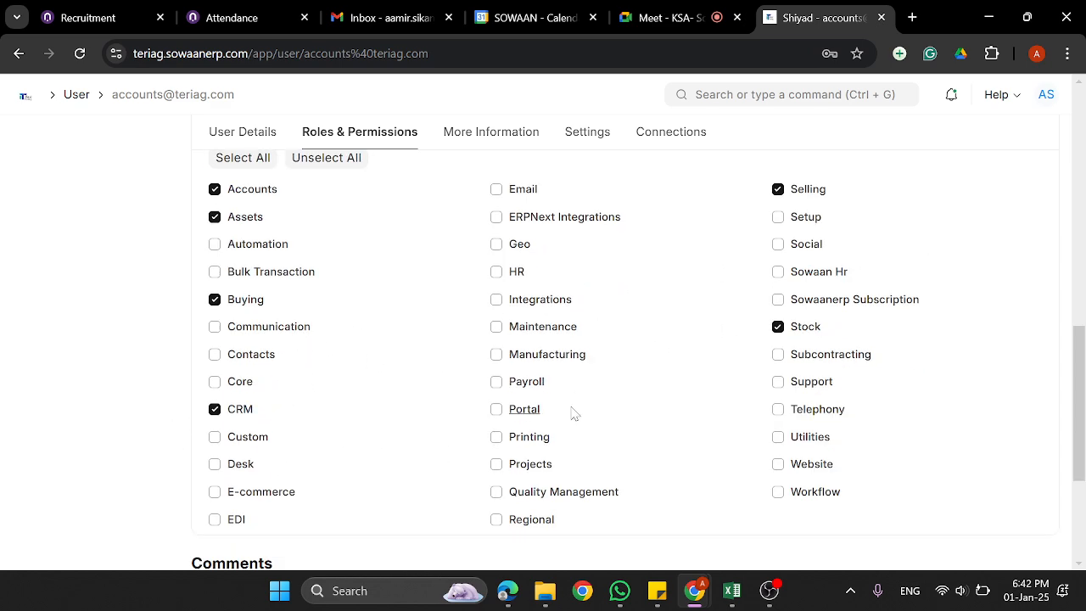
scroll(342, 396, "up", 2)
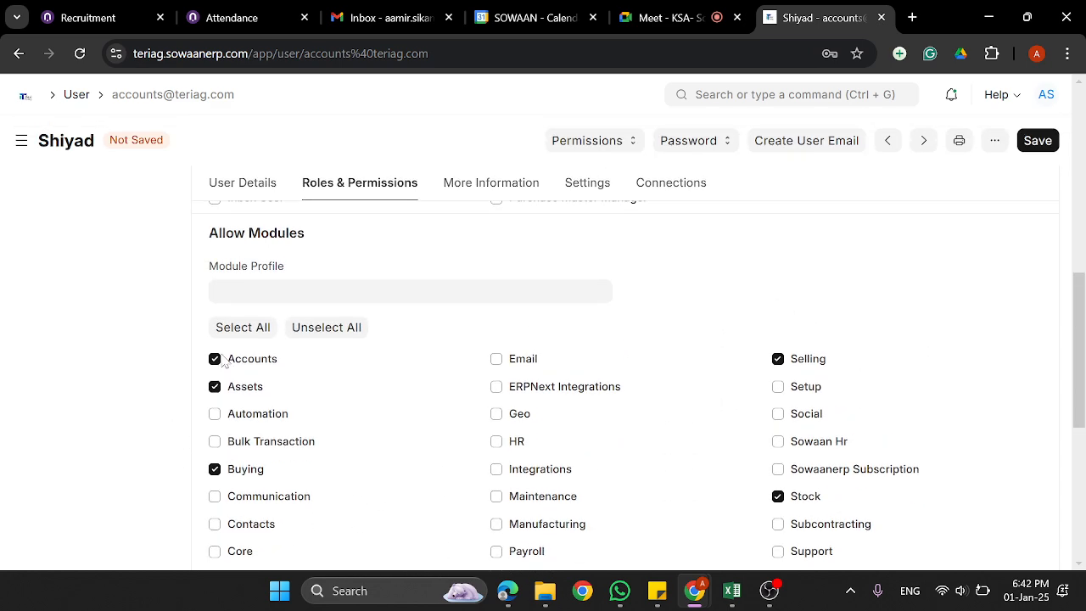
scroll(359, 357, "down", 1)
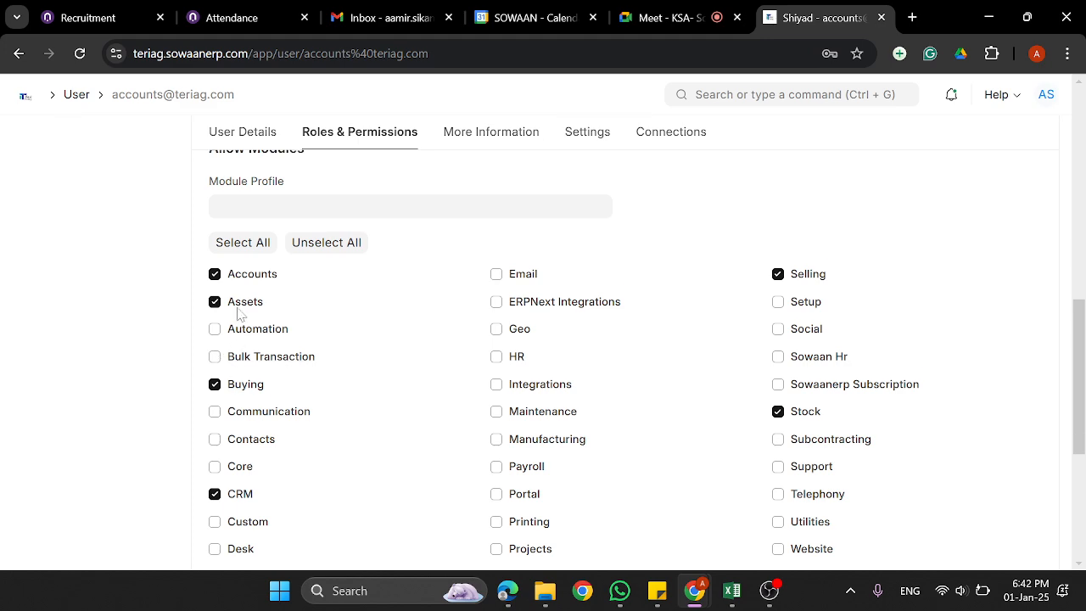
Disallow the Assets module for the accounts user, allow it again, and return to the start of the module settings
scroll(268, 339, "down", 1)
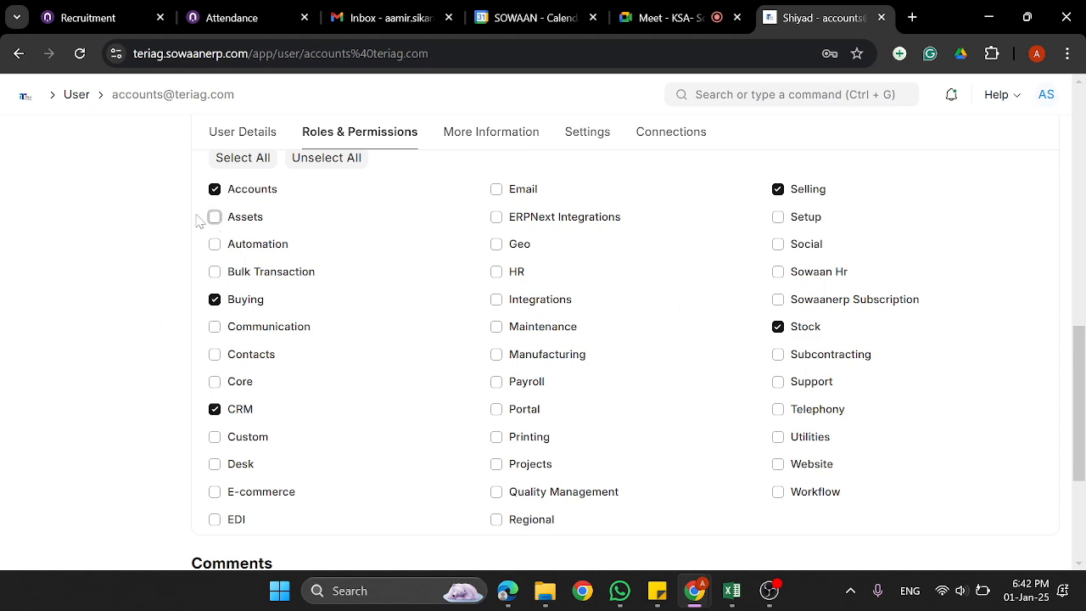
left_click(246, 218)
scroll(434, 323, "up", 3)
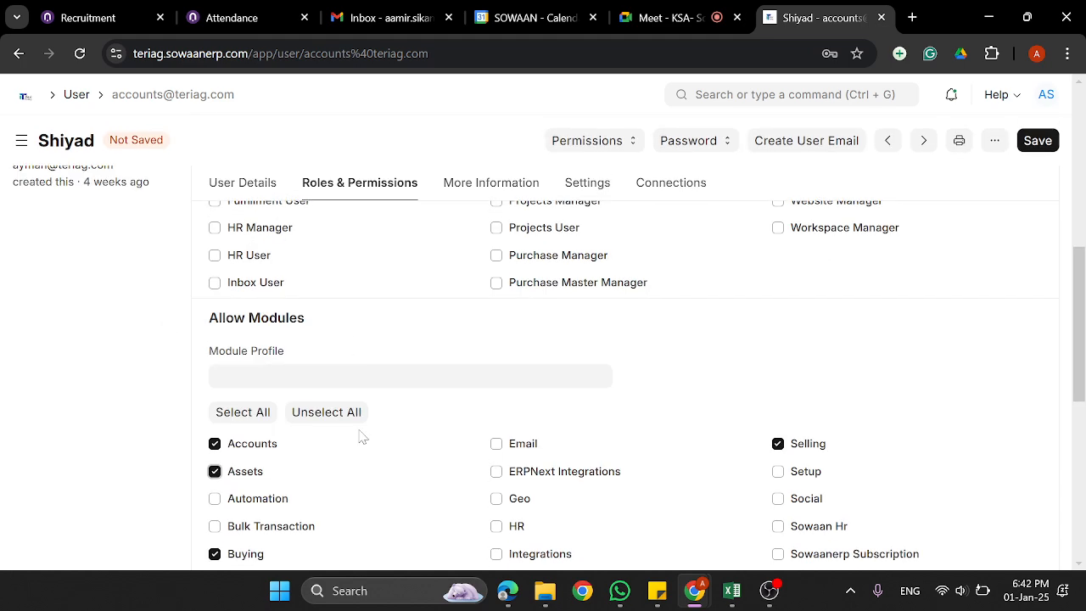
Compare the accounts user's Allow Modules section with the assigned roles above it
left_click_drag(209, 319, 482, 315)
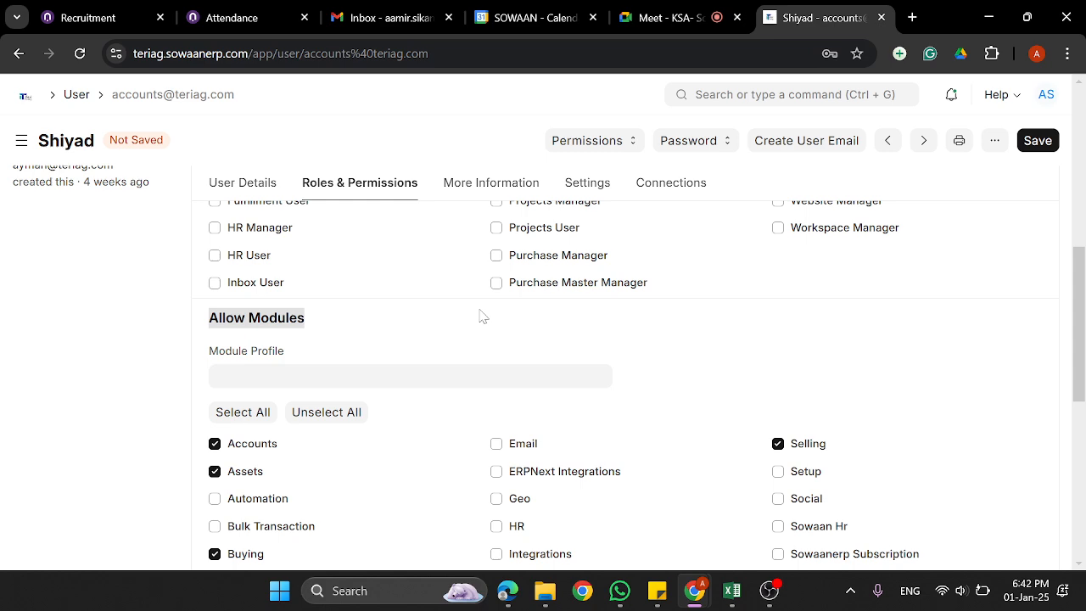
left_click(381, 331)
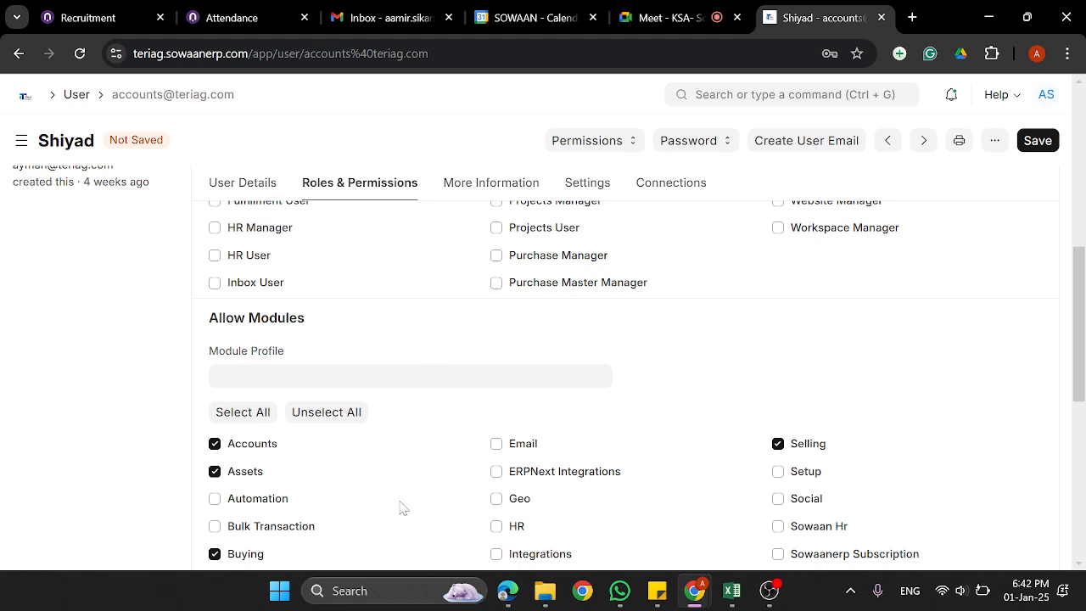
scroll(500, 509, "up", 8)
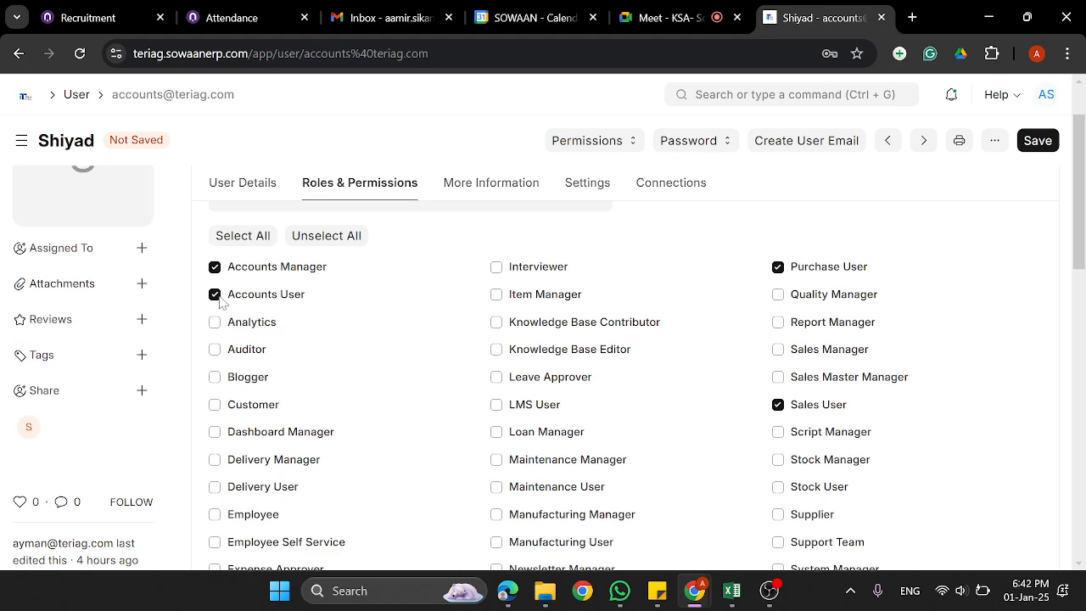
scroll(274, 308, "down", 8)
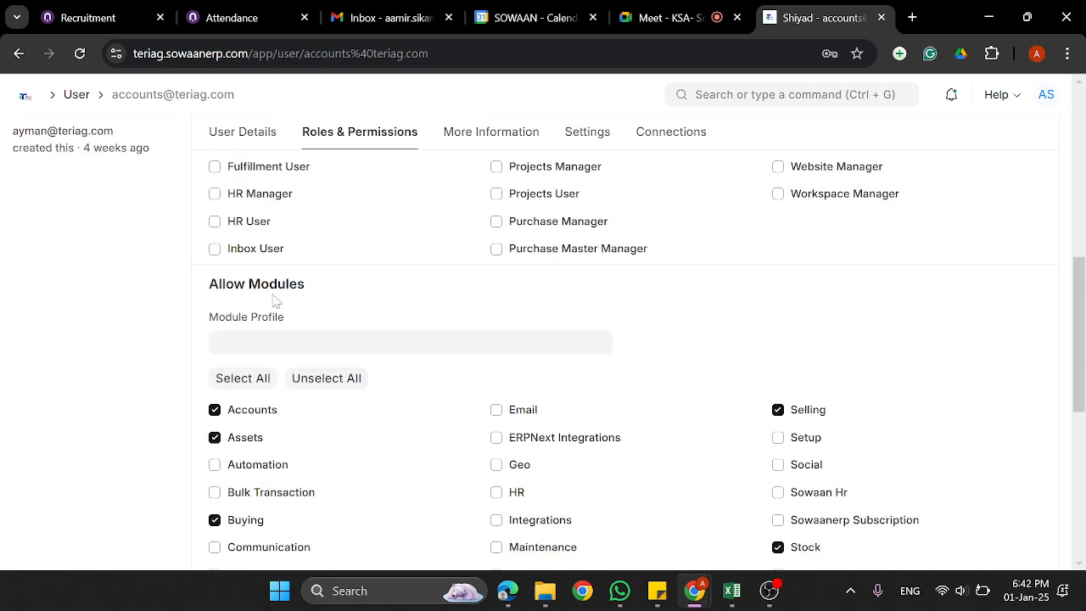
scroll(274, 302, "up", 10)
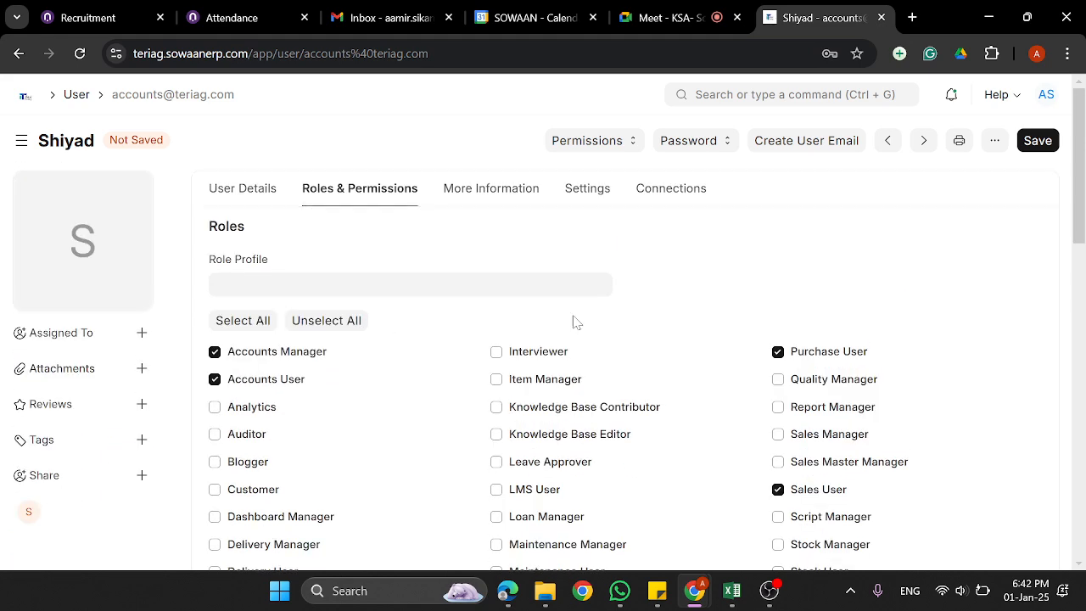
Open the accounts user's Connections and examine the linked records and settings, including User Permission
left_click(696, 188)
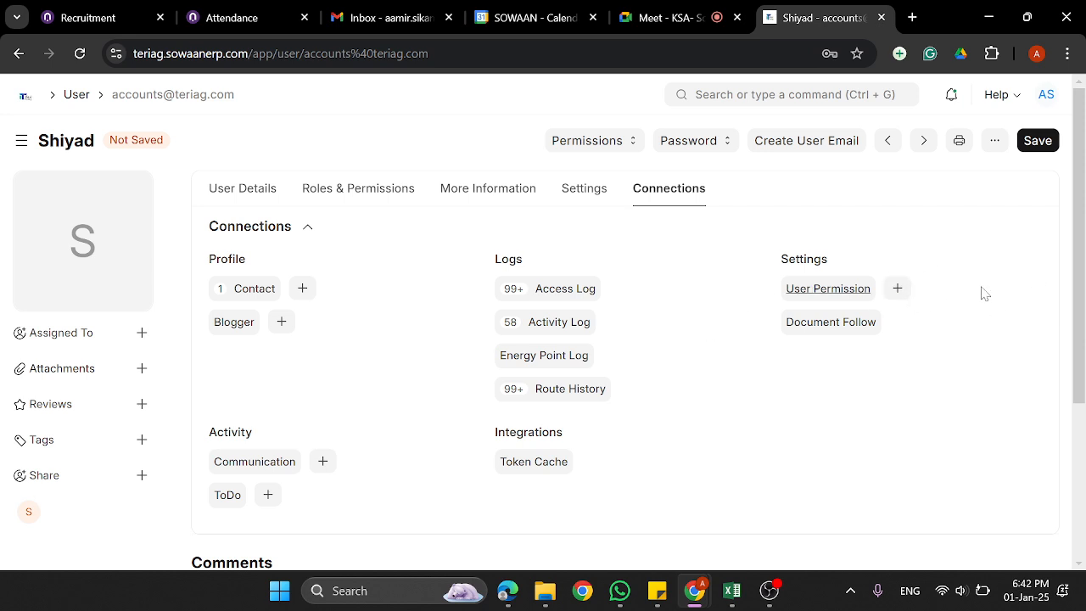
left_click(783, 226)
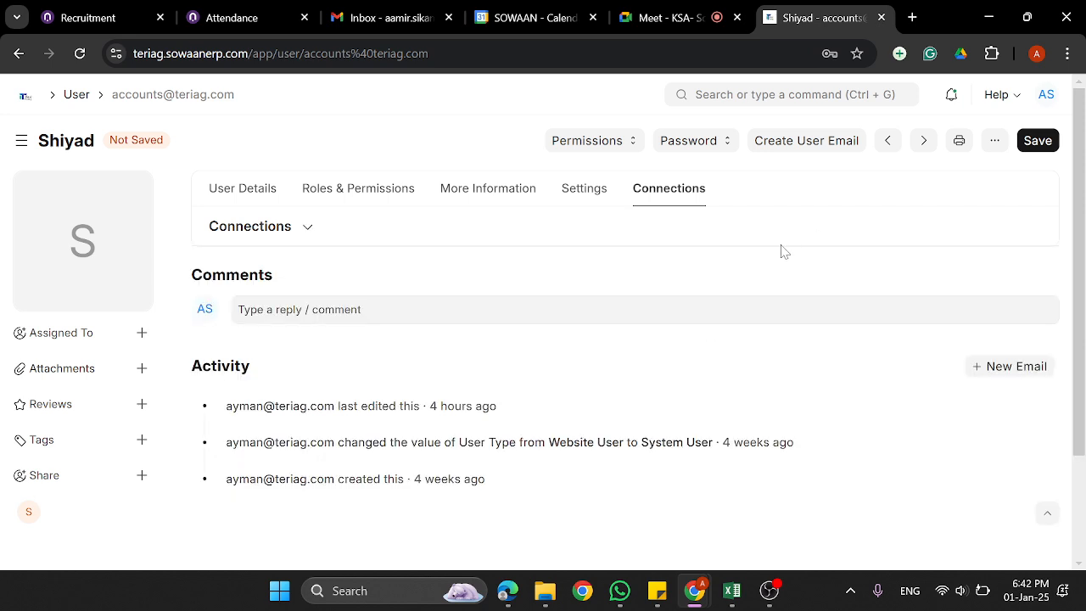
left_click(293, 229)
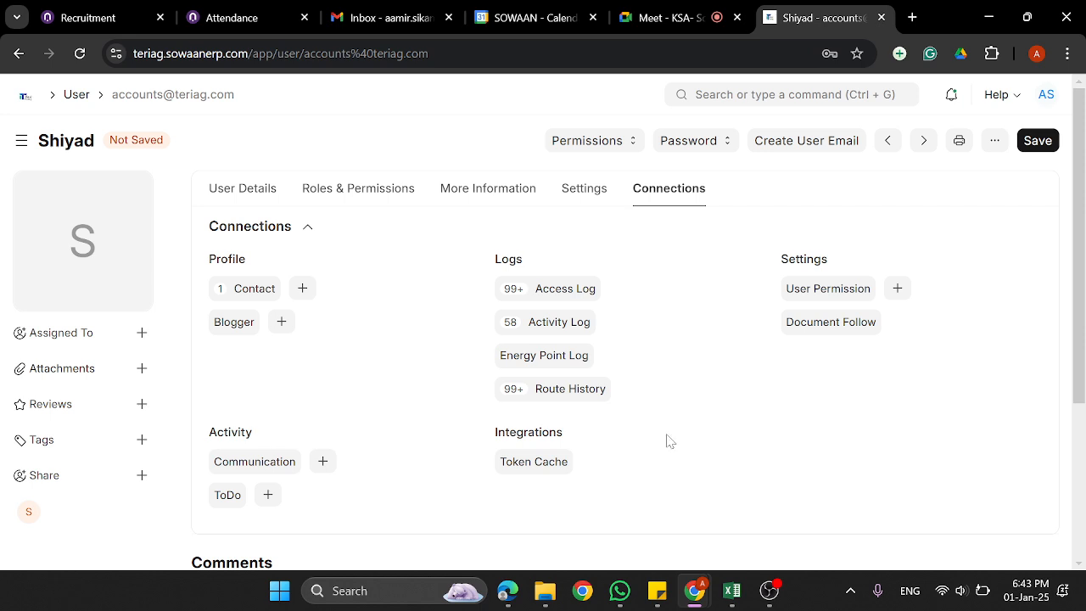
left_click(550, 228)
left_click(486, 238)
Switch to the Google Meet call and turn the microphone on only for remarks, leaving it muted at the end
left_click(644, 17)
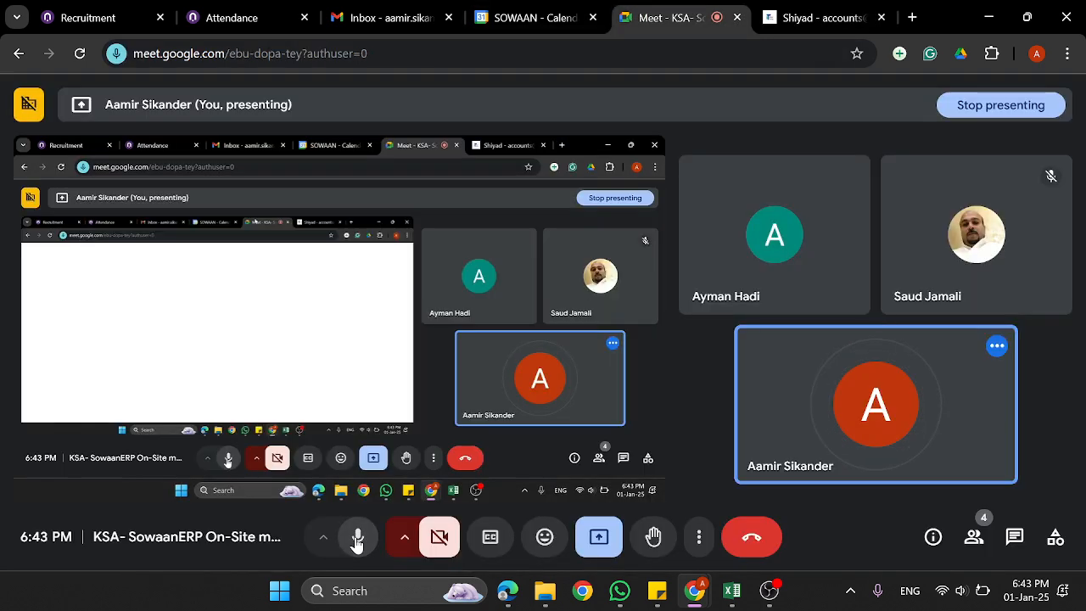
left_click(356, 543)
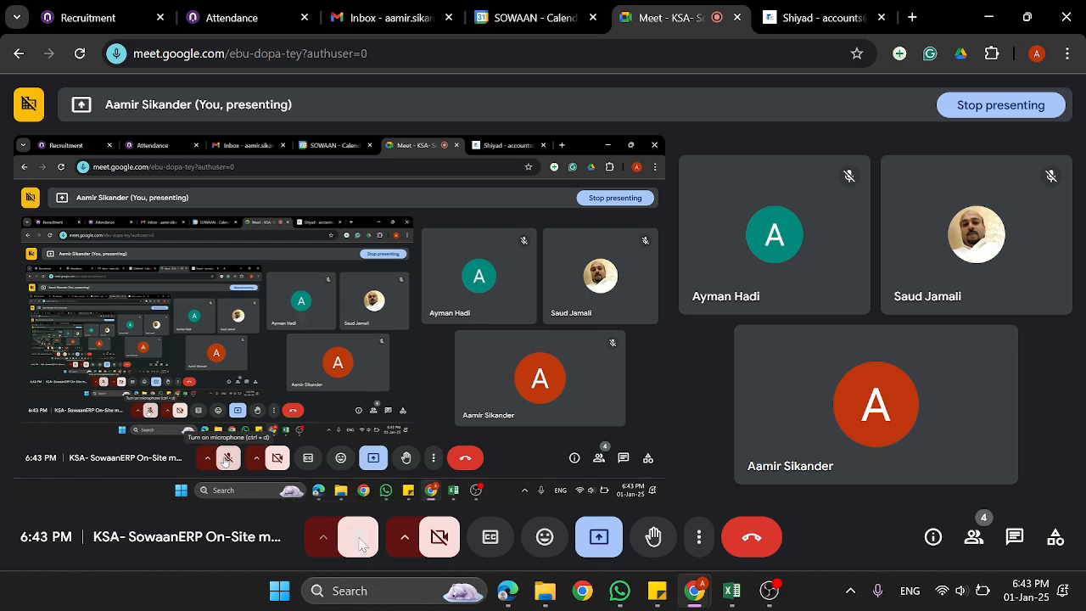
left_click(358, 537)
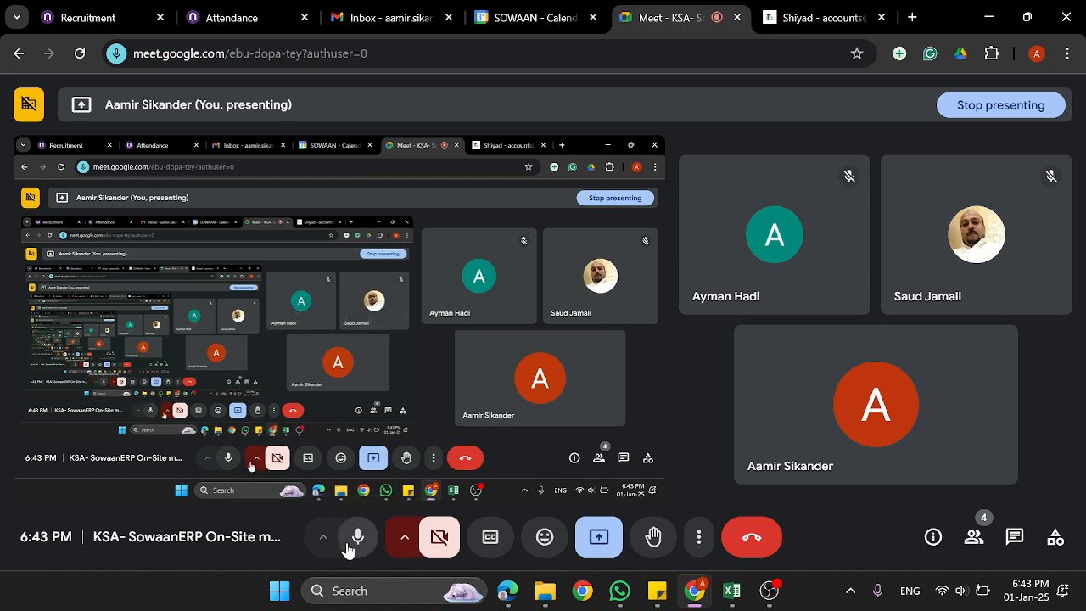
left_click(358, 537)
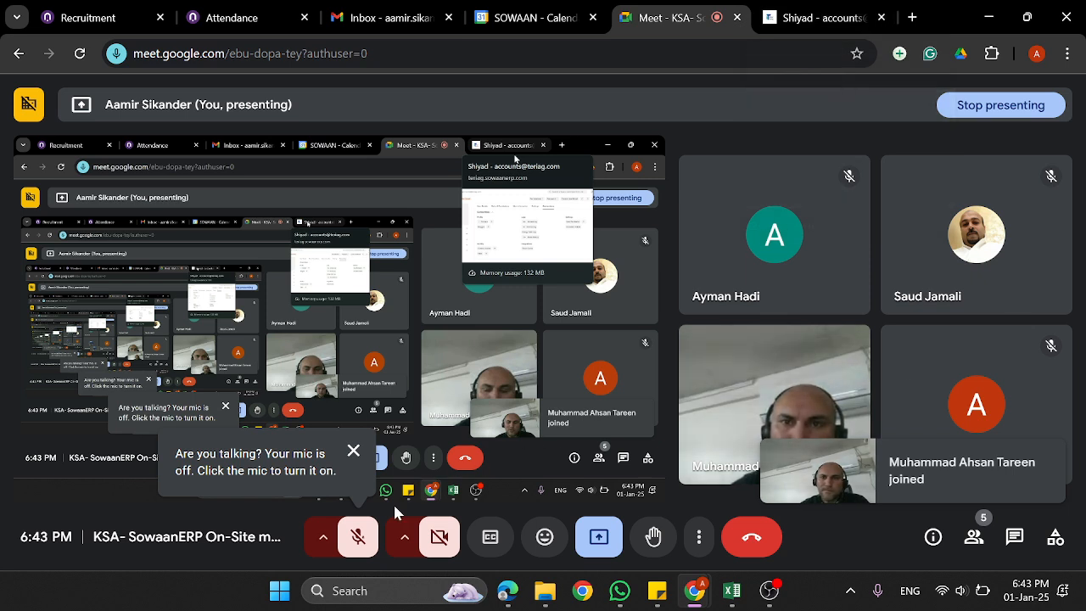
left_click(358, 536)
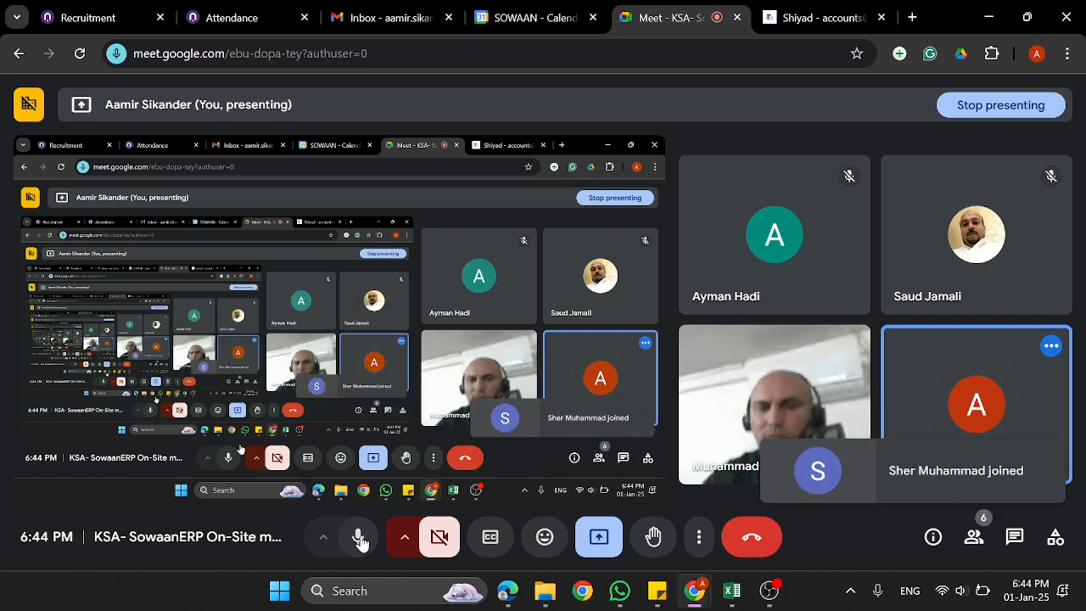
left_click(344, 547)
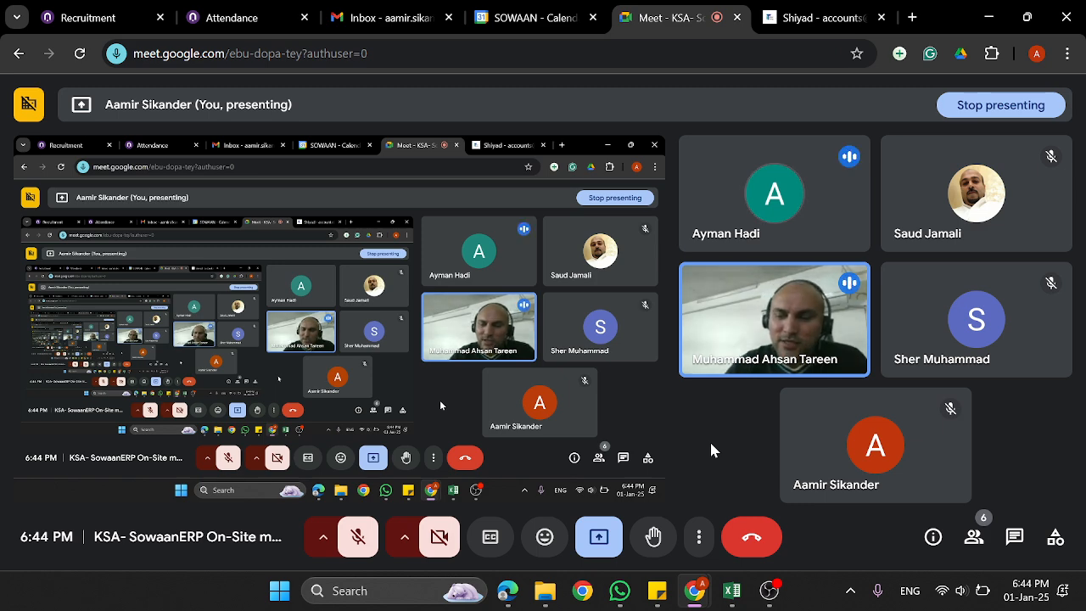
Stop presenting the screen in the meeting, and unmute the microphone only for a remark on the colleague's Import Module presentation
left_click(599, 536)
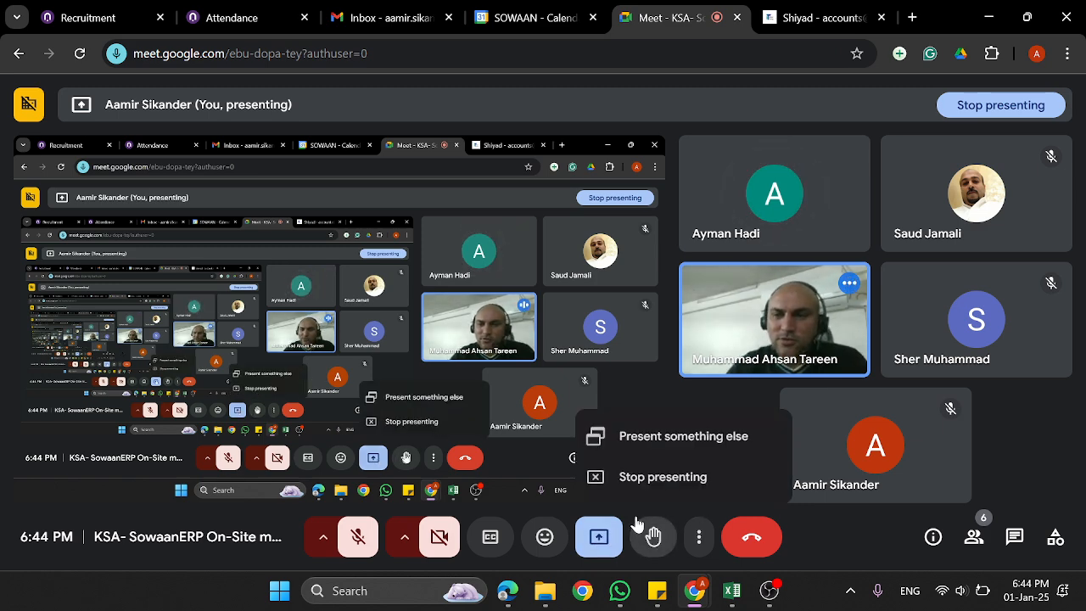
left_click(668, 477)
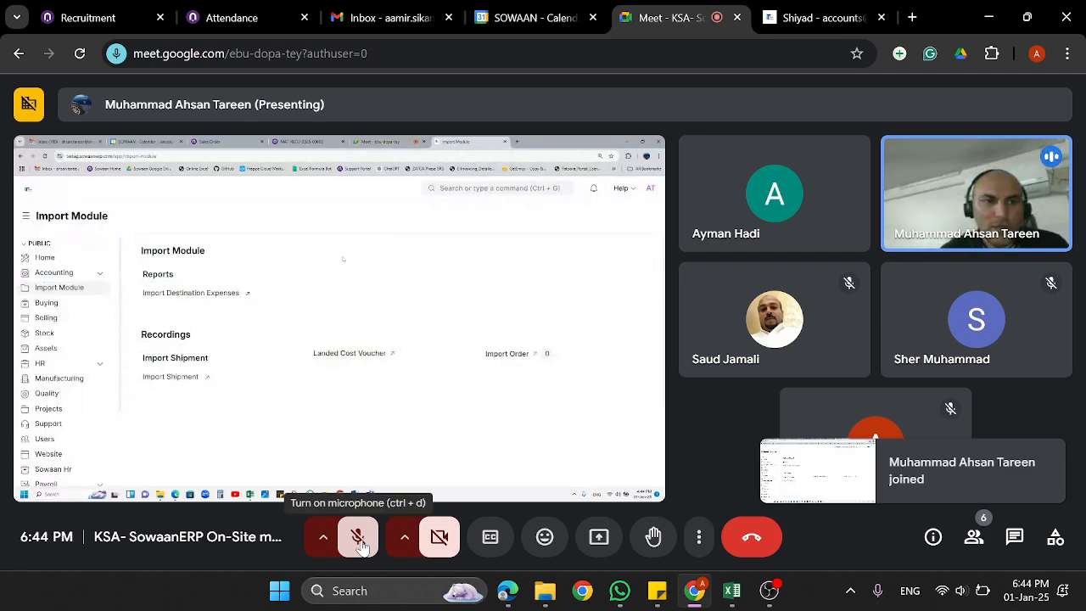
left_click(358, 543)
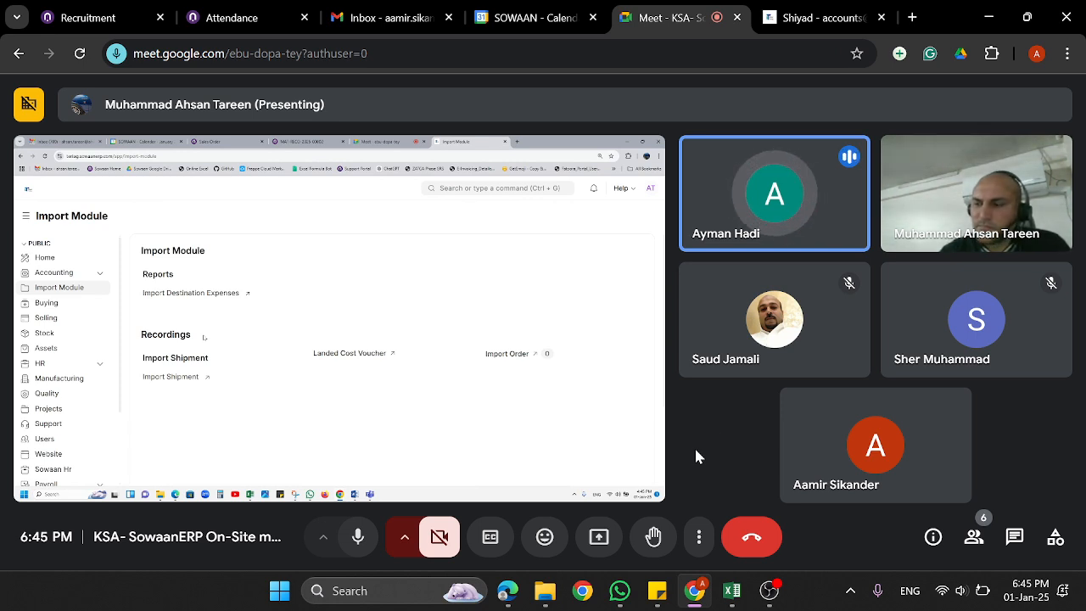
left_click(358, 536)
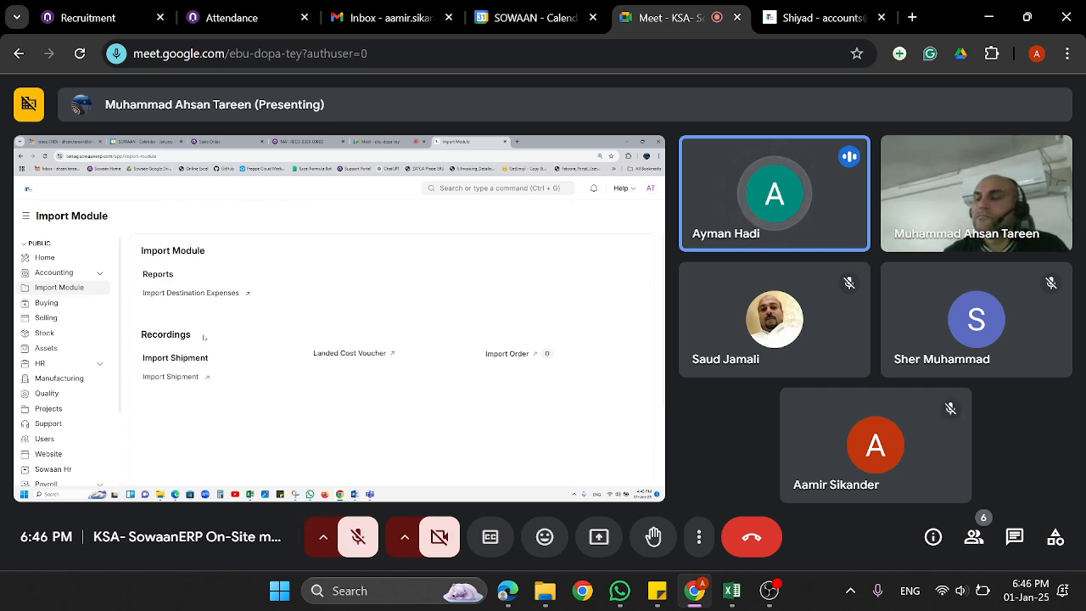
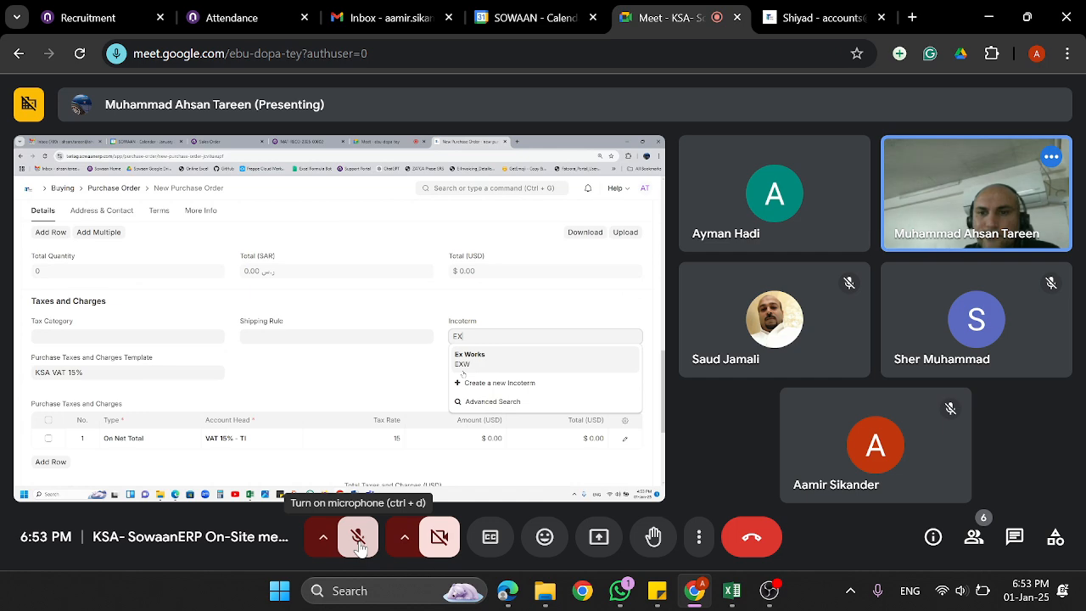
Unmute the microphone for remarks during the colleague's New Purchase Order demonstration, muting it again after speaking
left_click(360, 544)
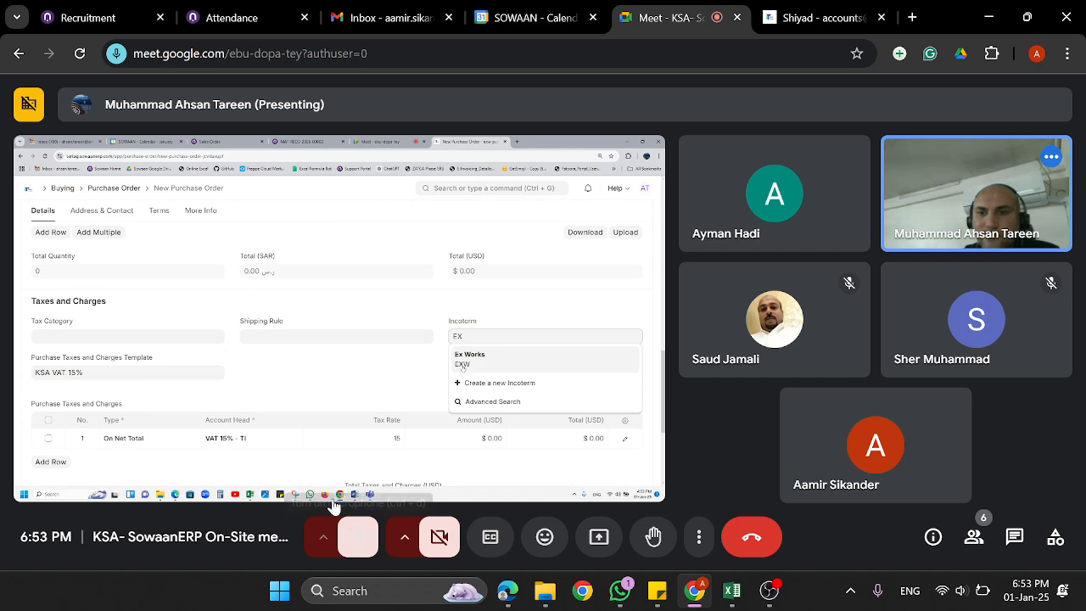
left_click(359, 544)
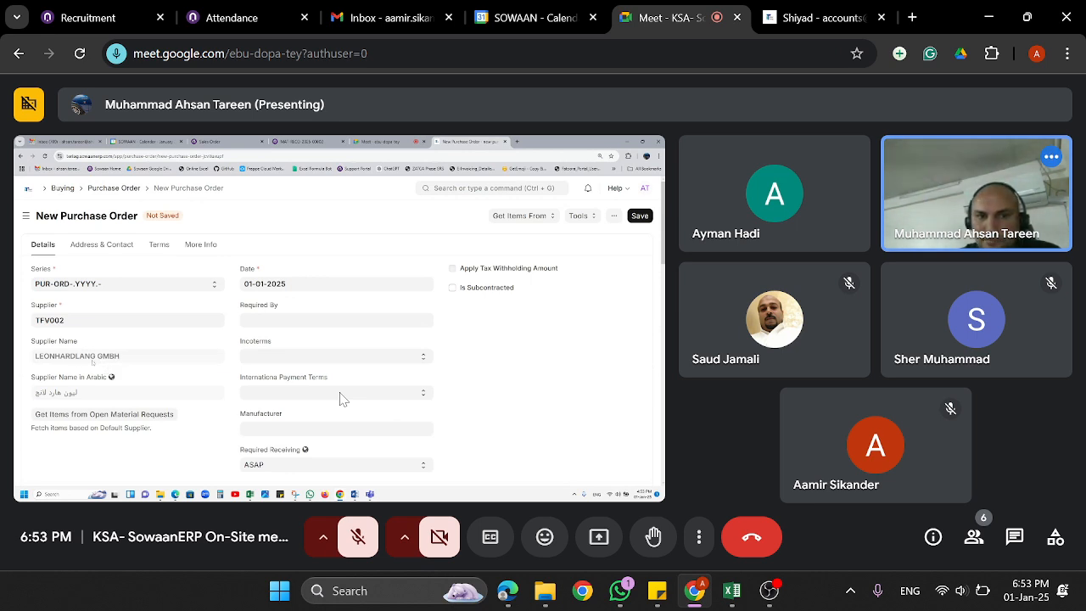
mouse_move(314, 310)
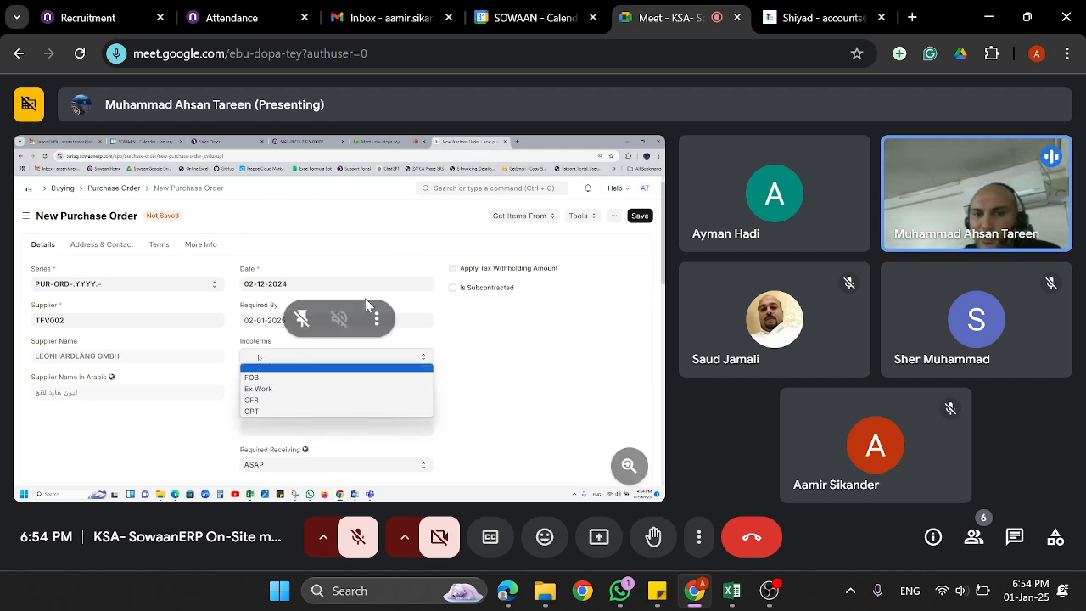
left_click(357, 535)
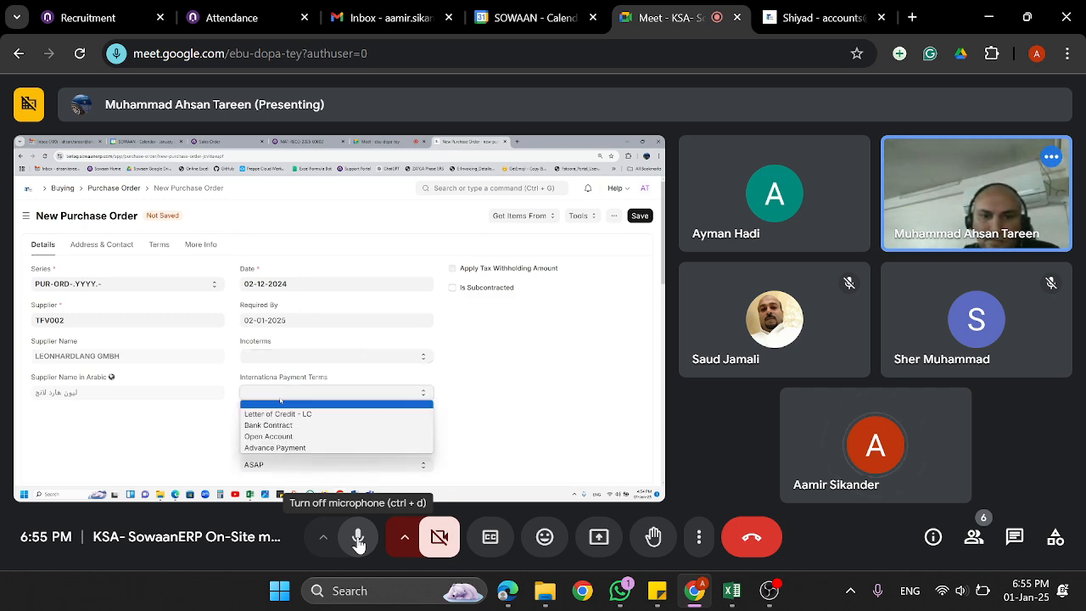
left_click(357, 539)
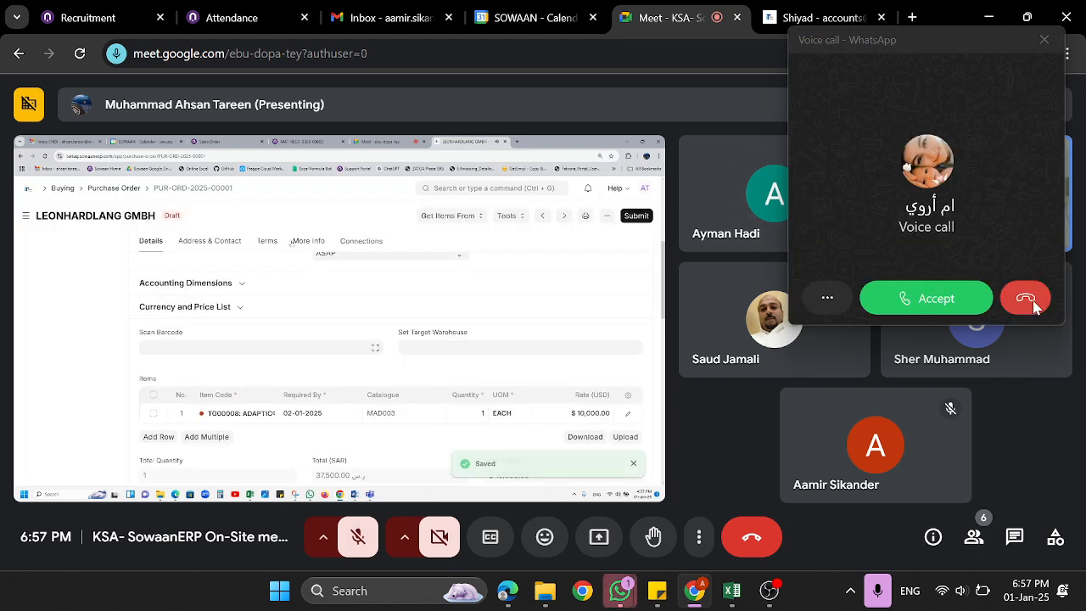
Unmute the microphone to comment on the presented purchase order printout and payment terms, and mute it again
mouse_move(853, 419)
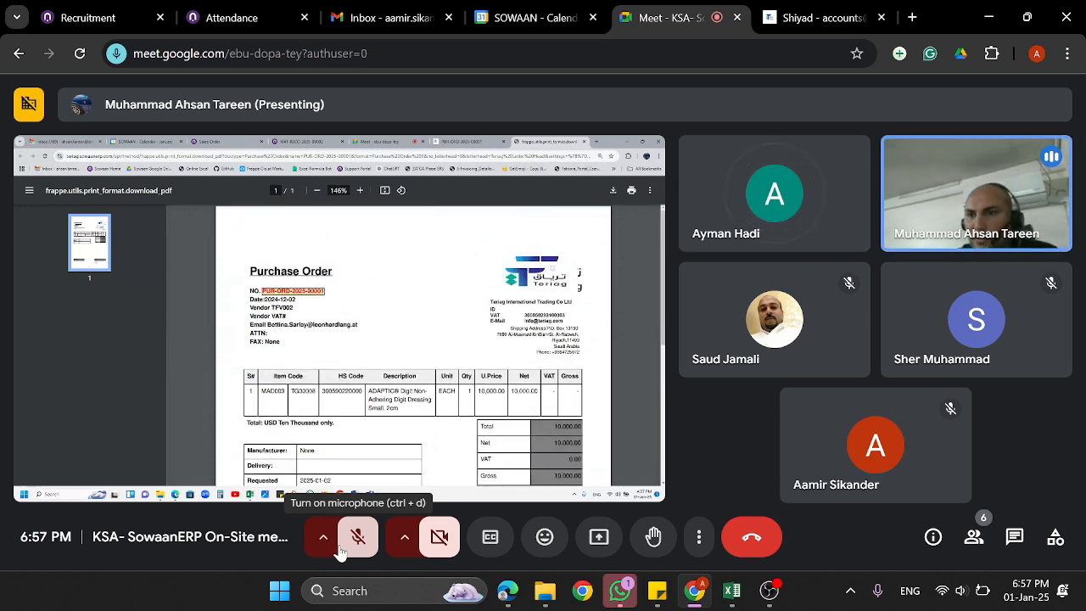
left_click(354, 543)
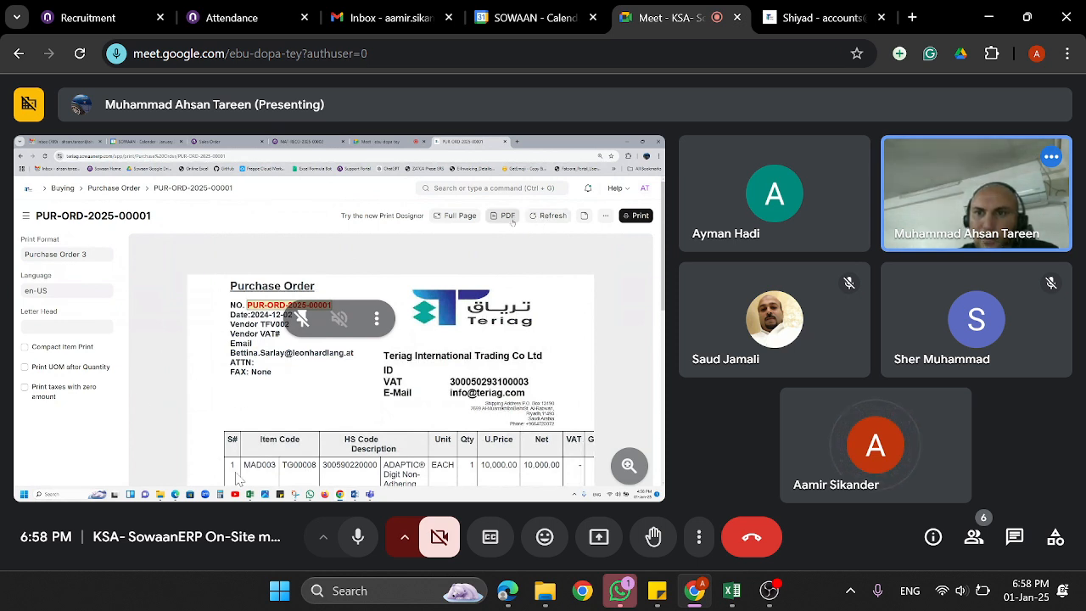
left_click(357, 537)
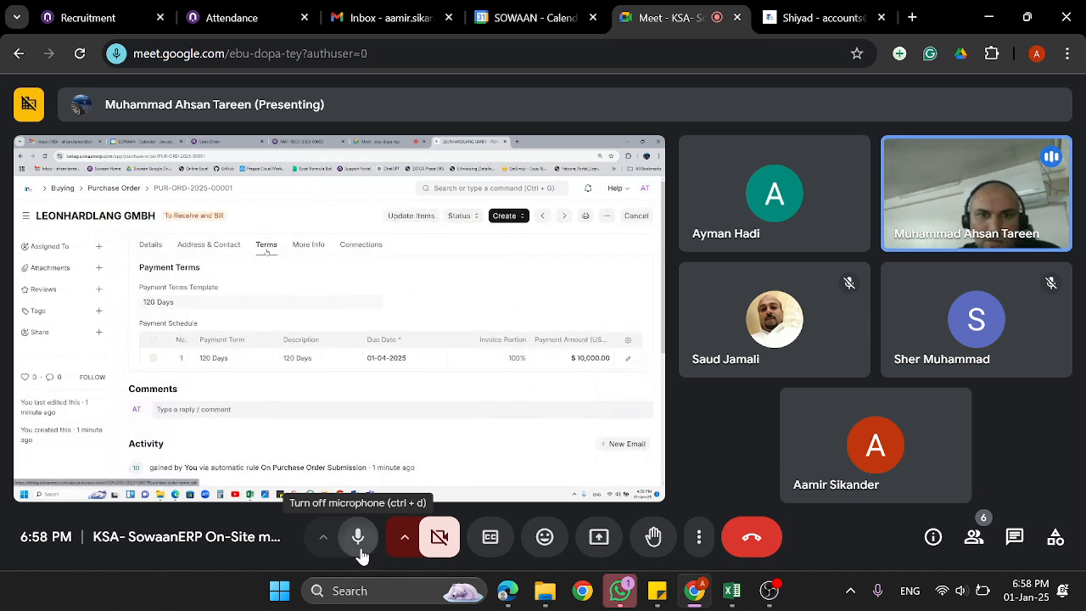
left_click(365, 553)
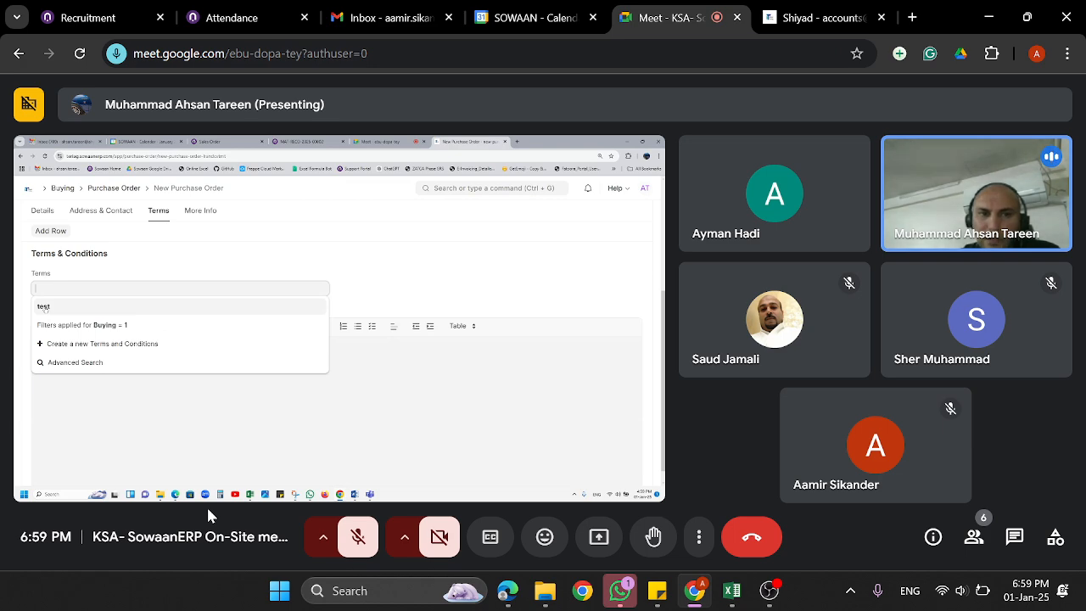
Turn the microphone on to discuss the presented purchase order list and submitted order, and mute it when finished
key("ctrl+d")
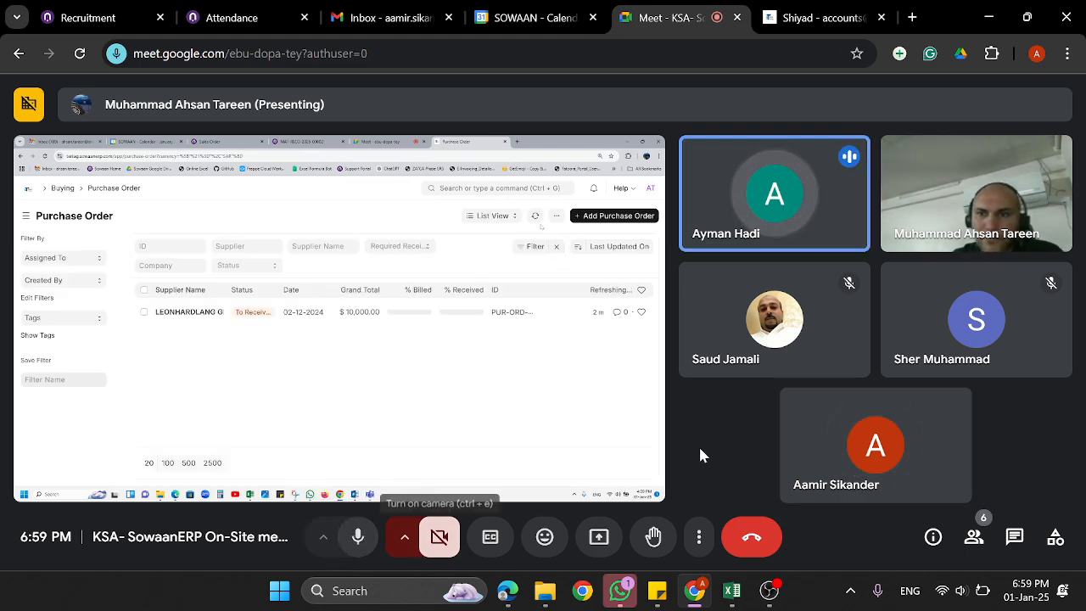
left_click(358, 543)
left_click(358, 543)
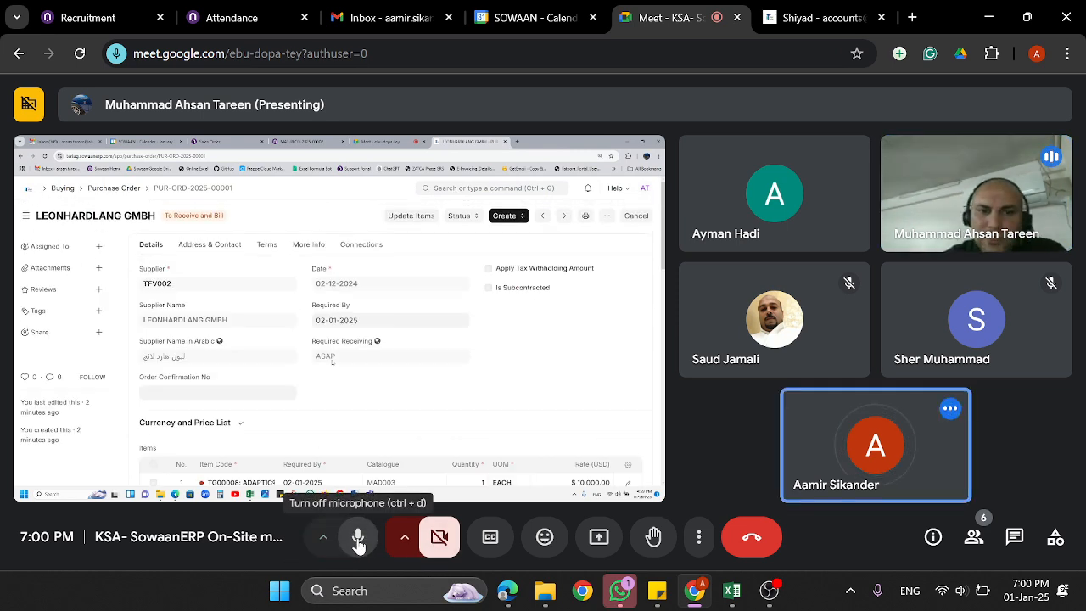
left_click(357, 543)
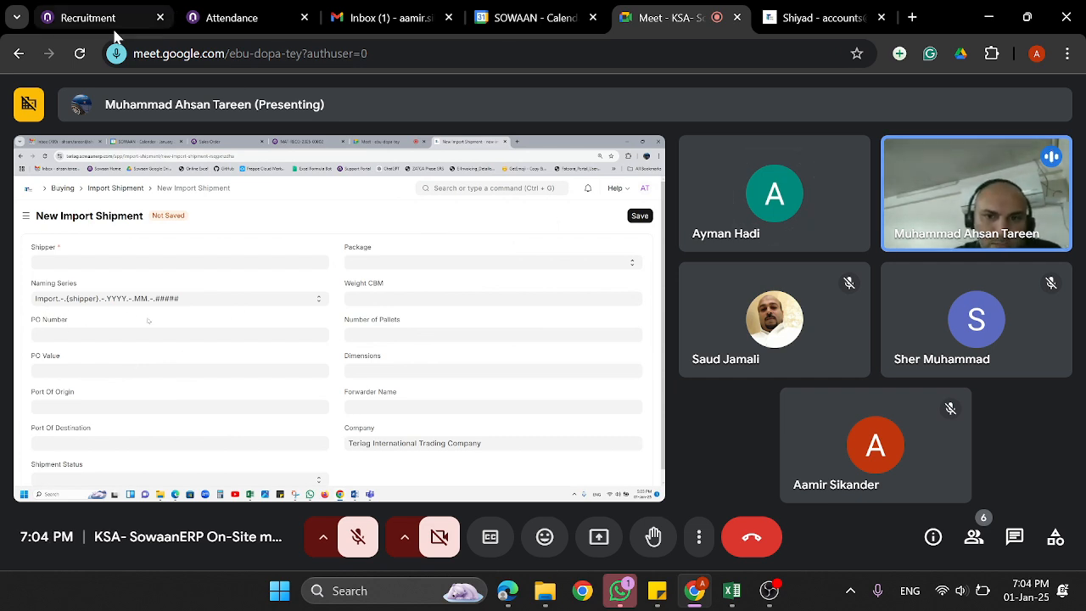
Unmute the microphone for a brief remark on the Import Destination Expenses report and mute it again
mouse_move(115, 36)
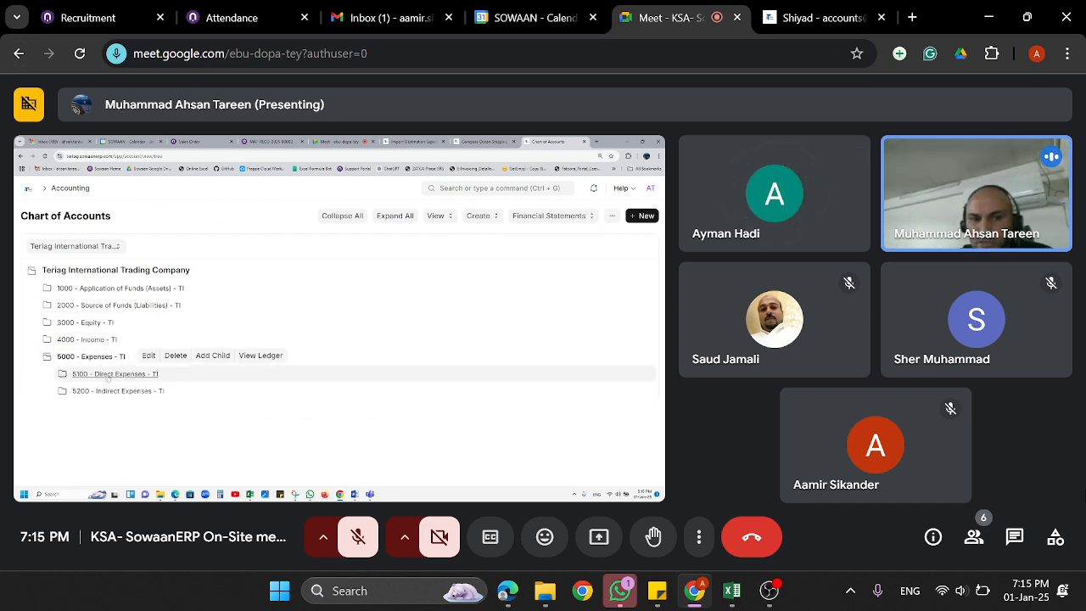
left_click(358, 539)
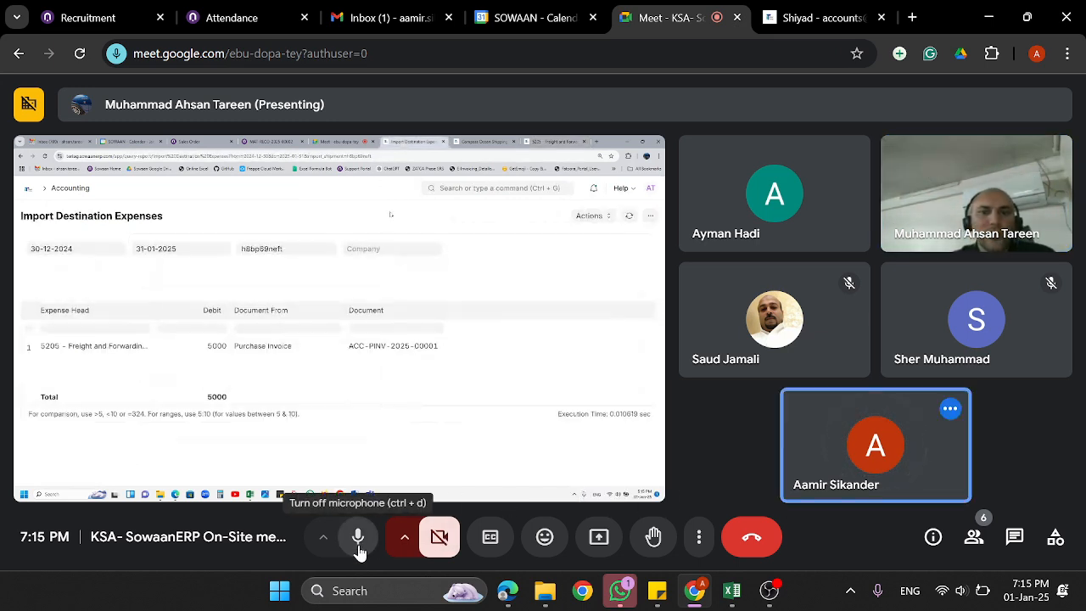
left_click(358, 549)
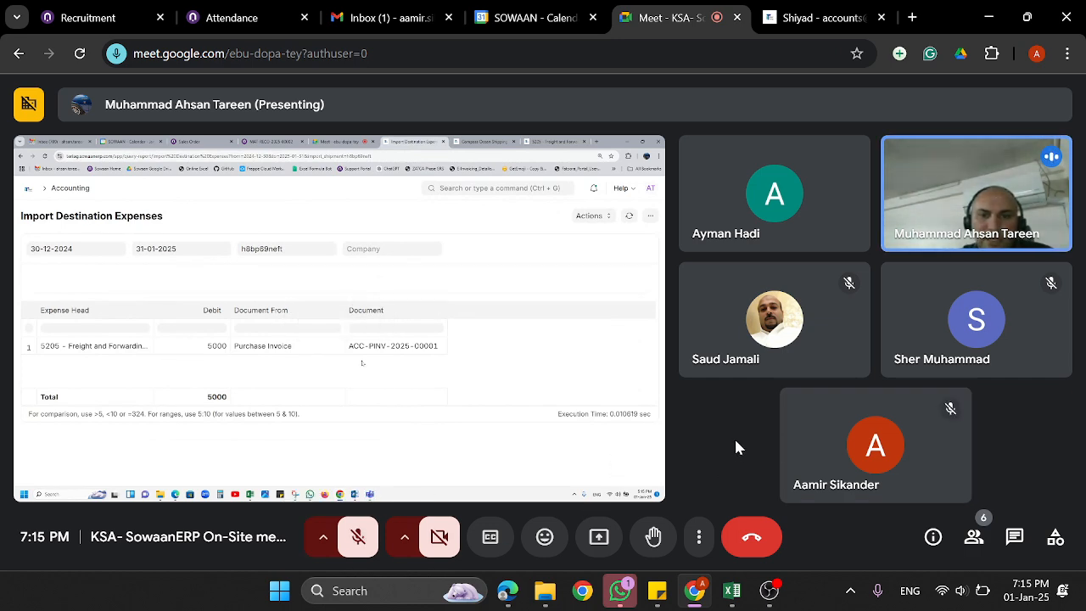
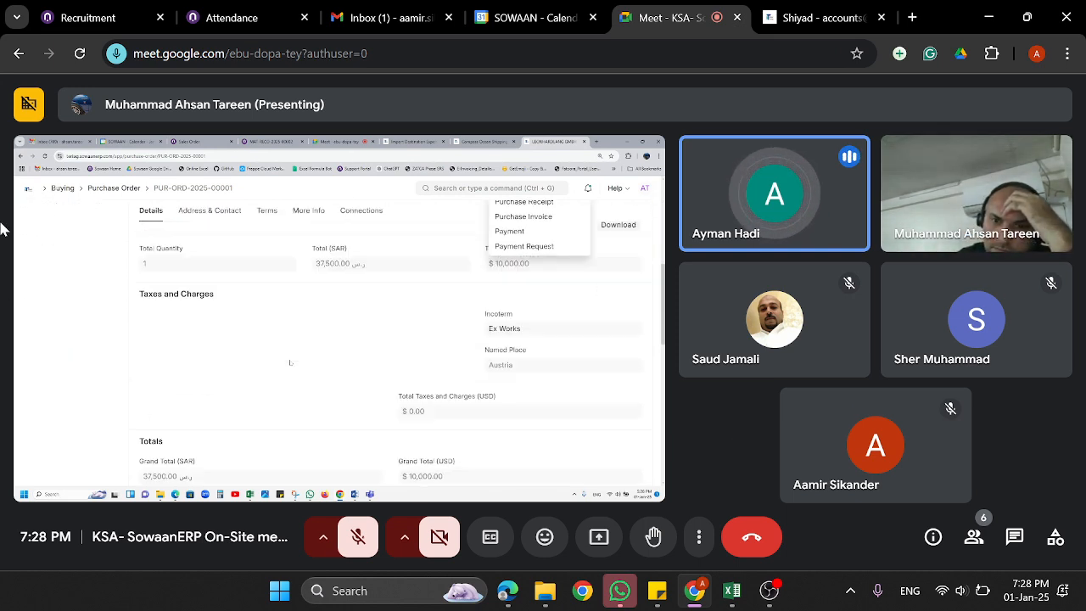
Check the Gmail inbox, open the unread LinkedIn message about search appearances, and return to the Google Meet call
left_click(405, 13)
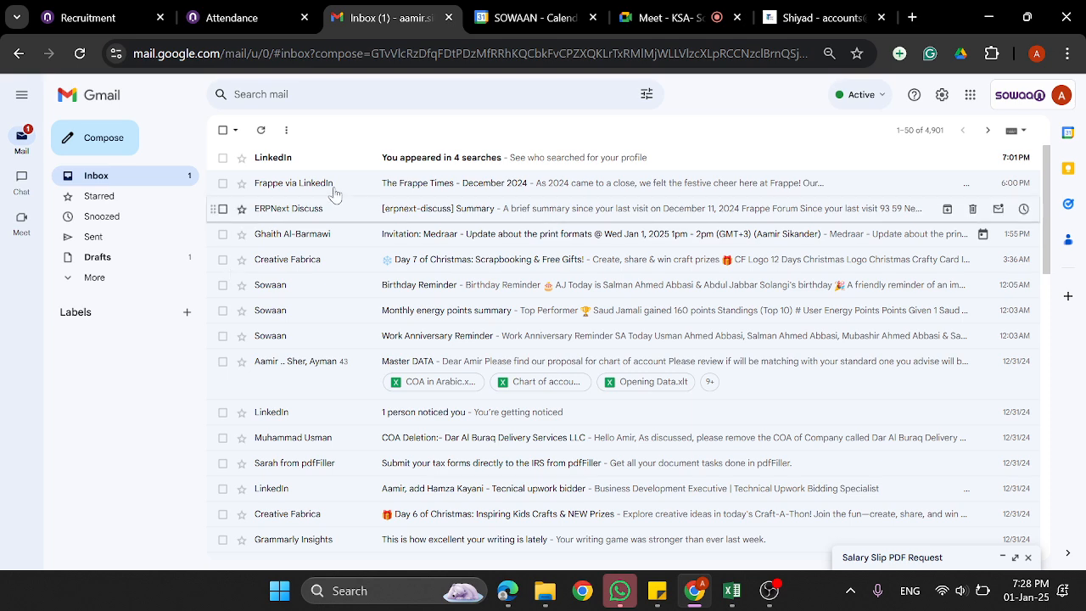
left_click(268, 158)
left_click(223, 131)
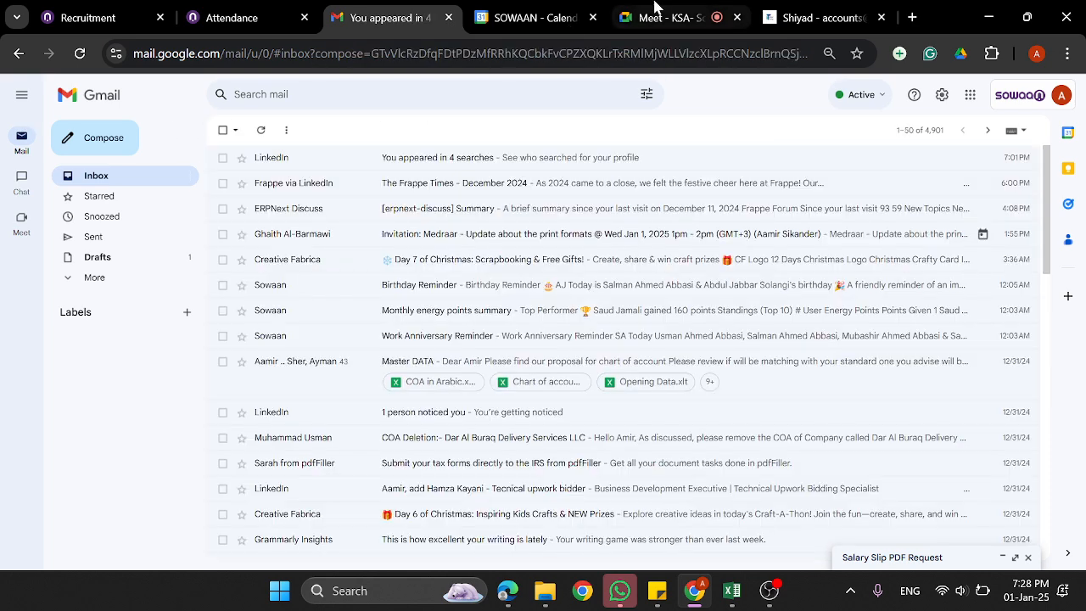
left_click(654, 10)
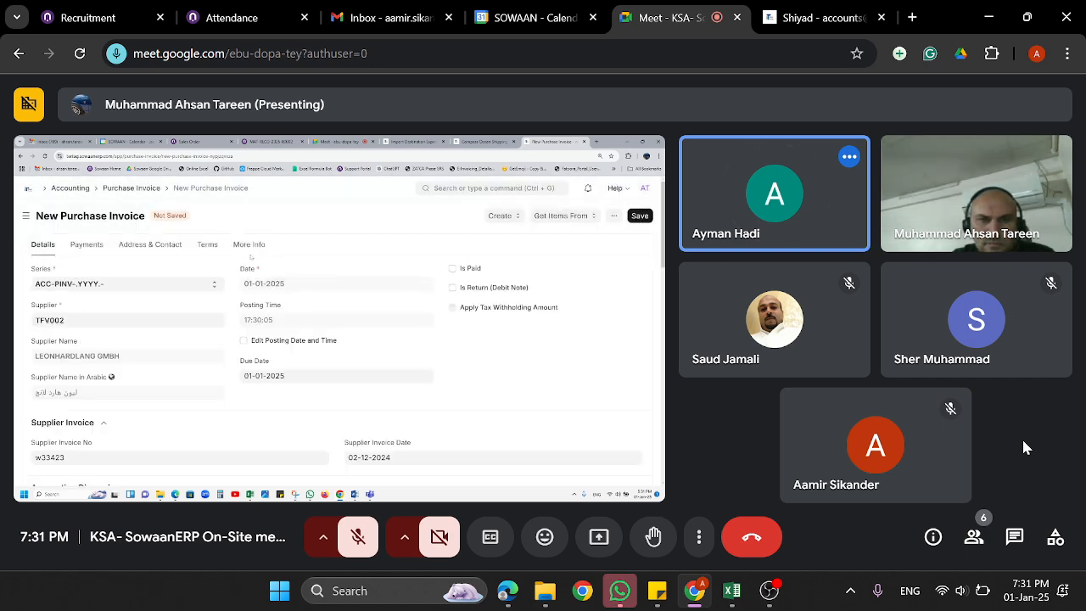
Unmute the microphone for remarks on the presented Accounts Settings and New Purchase Receipt, muting it after each remark
mouse_move(876, 496)
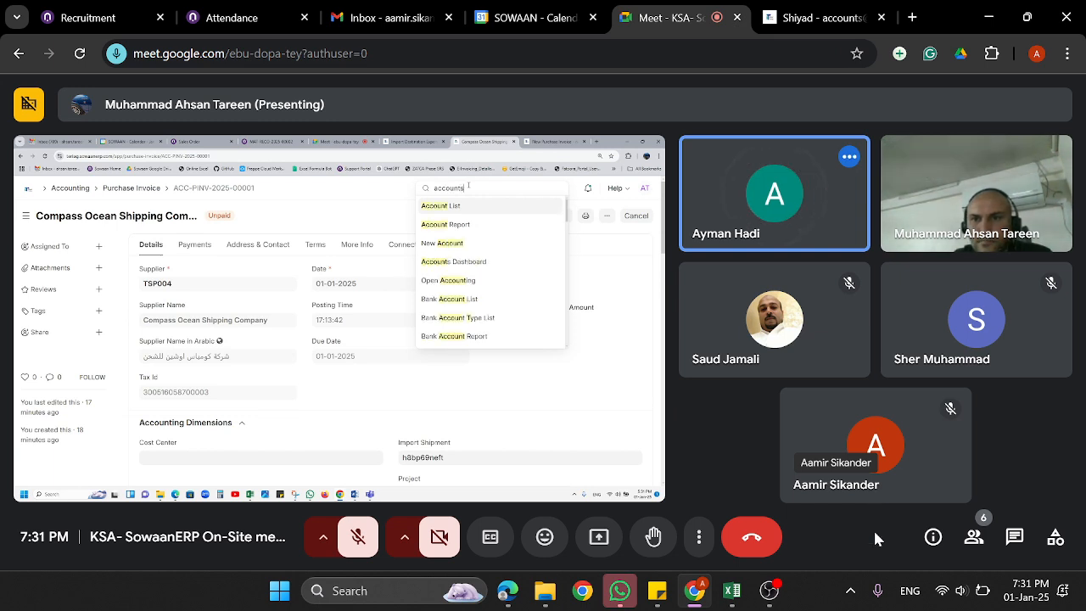
left_click(358, 554)
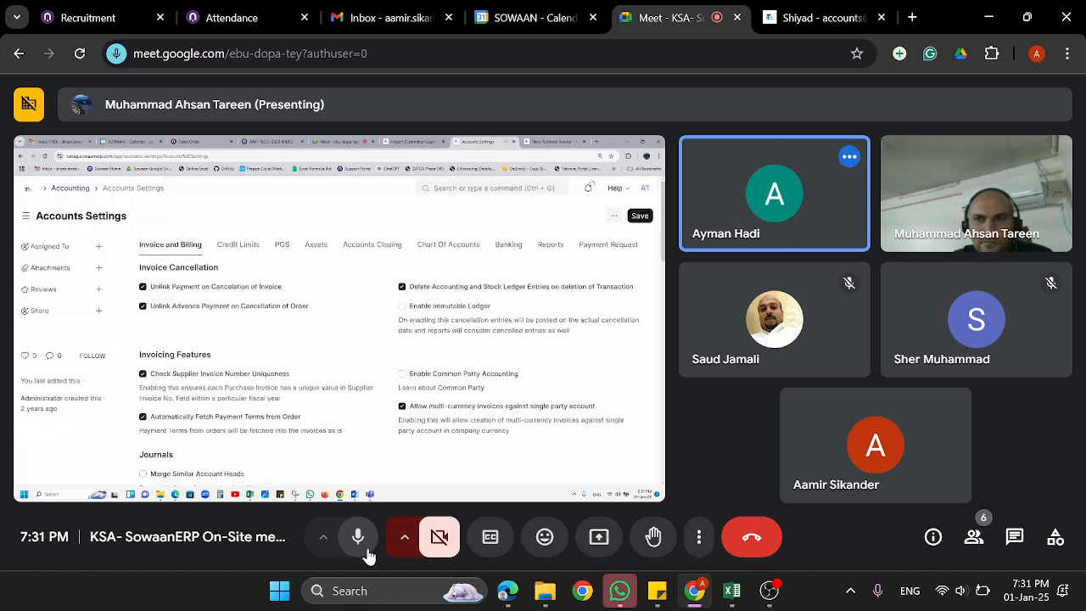
left_click(358, 543)
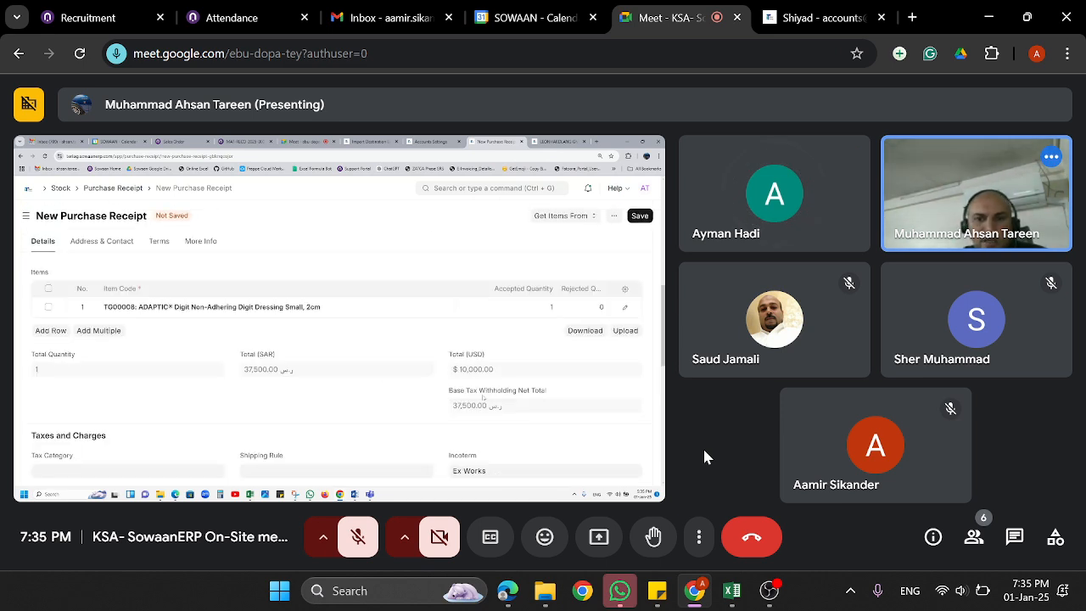
left_click(358, 543)
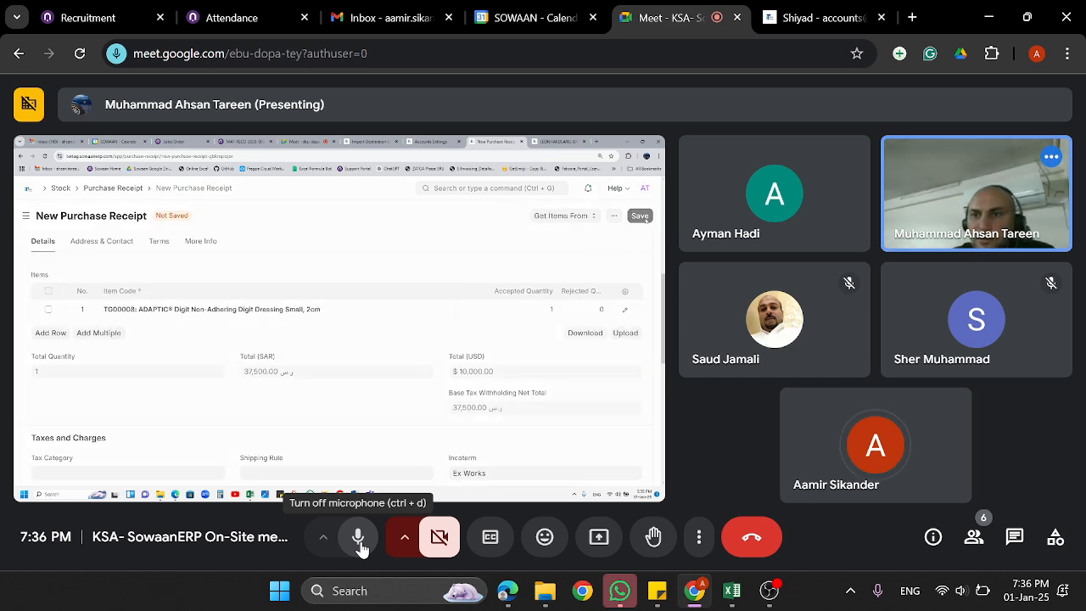
key("ctrl+d")
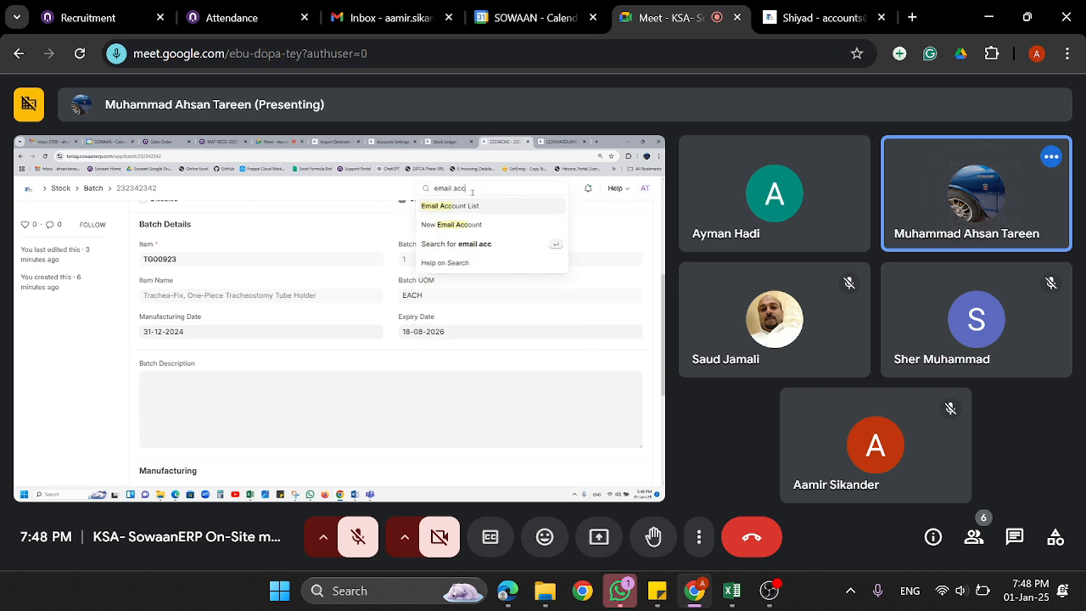
Turn the microphone on for each short comment on the presented batch's expiry date, and mute it after every comment
left_click(371, 547)
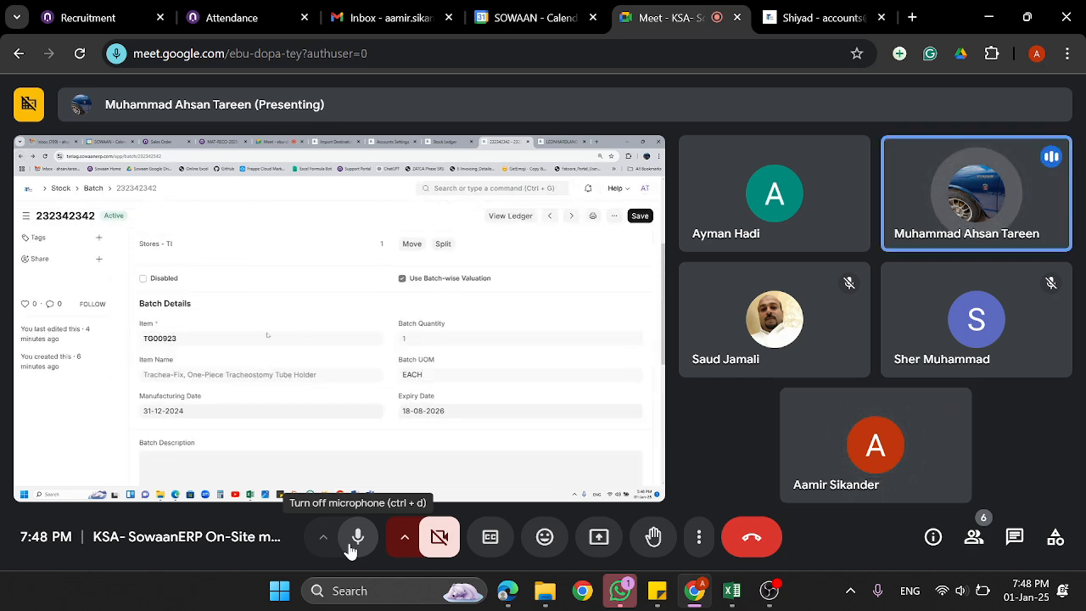
left_click(353, 540)
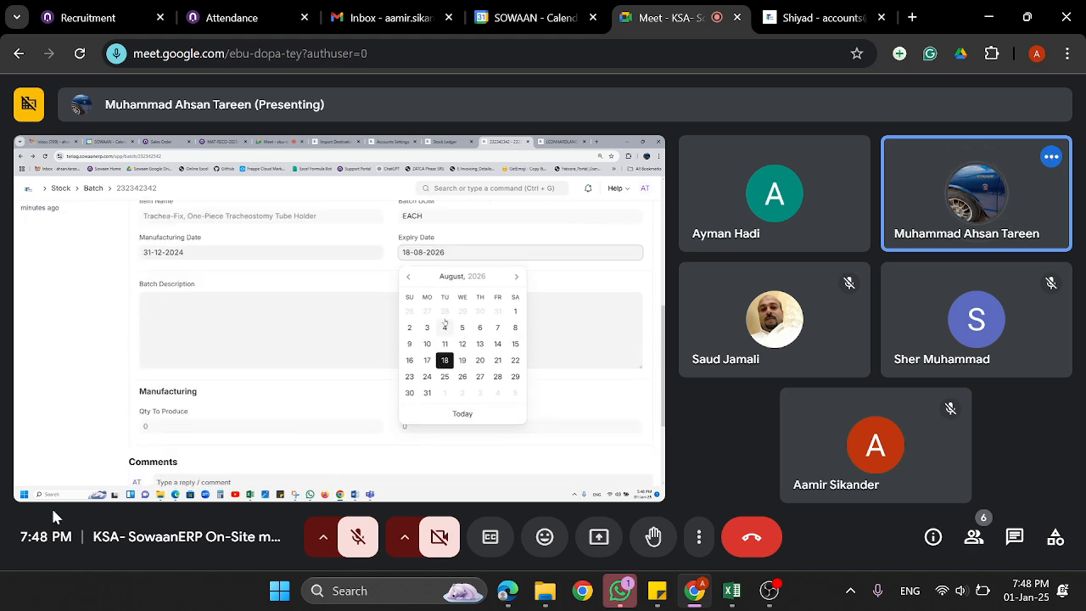
left_click(355, 541)
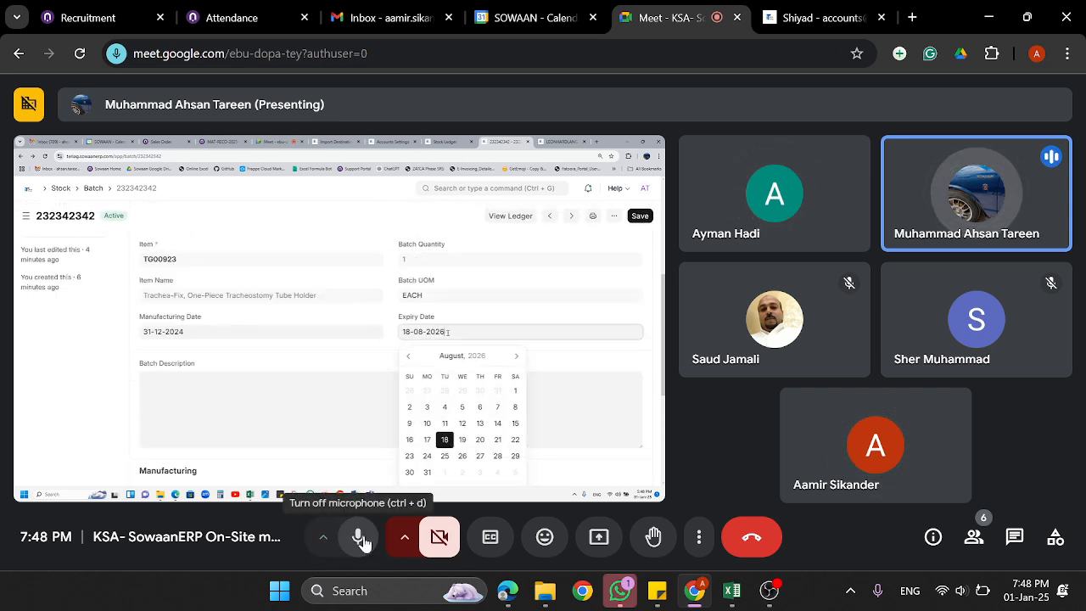
left_click(362, 542)
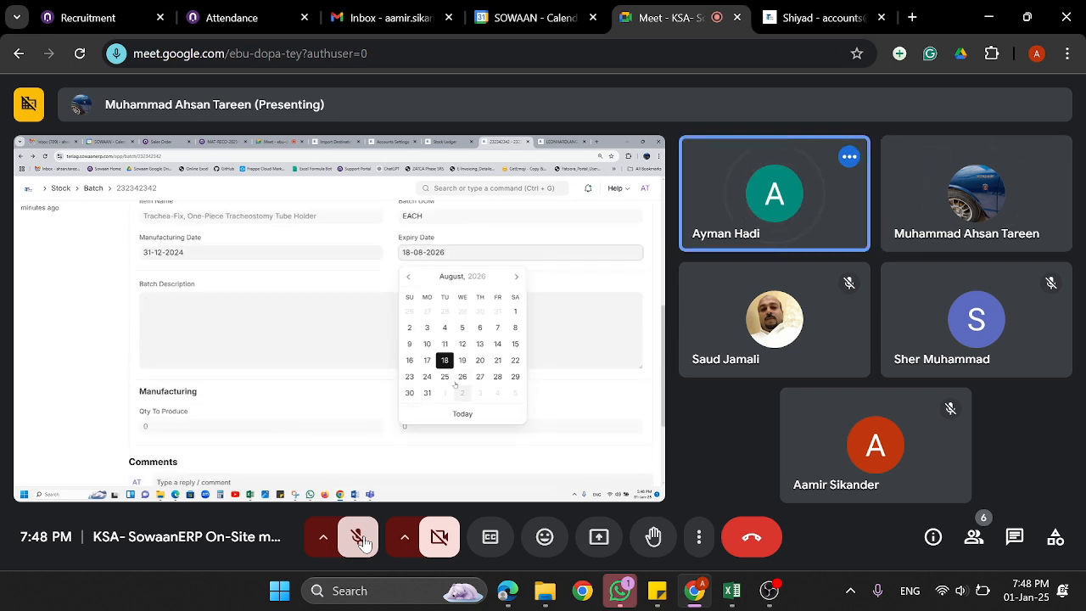
left_click(360, 540)
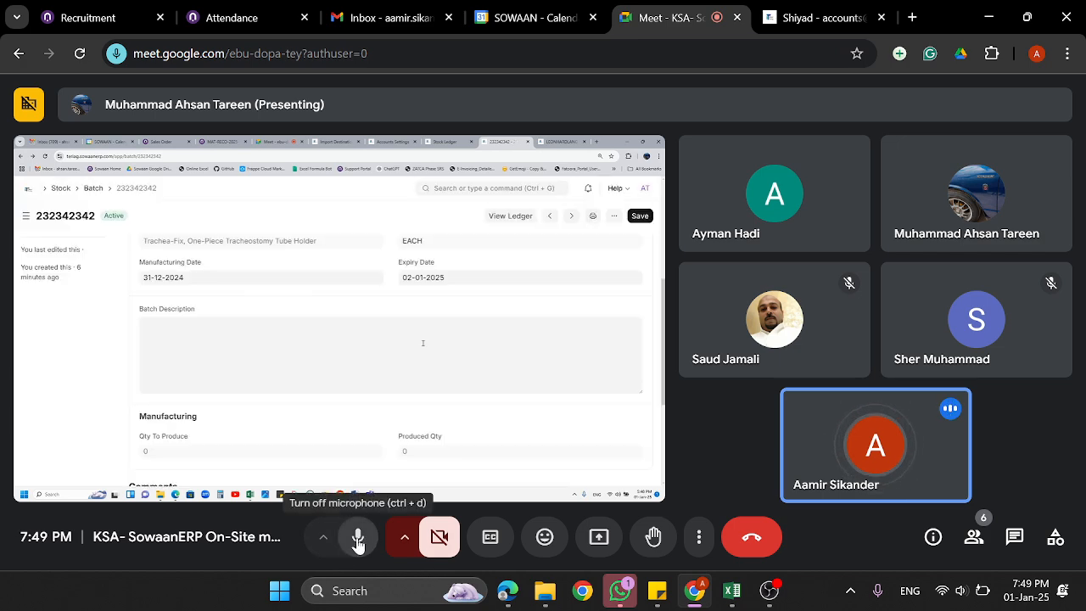
left_click(358, 539)
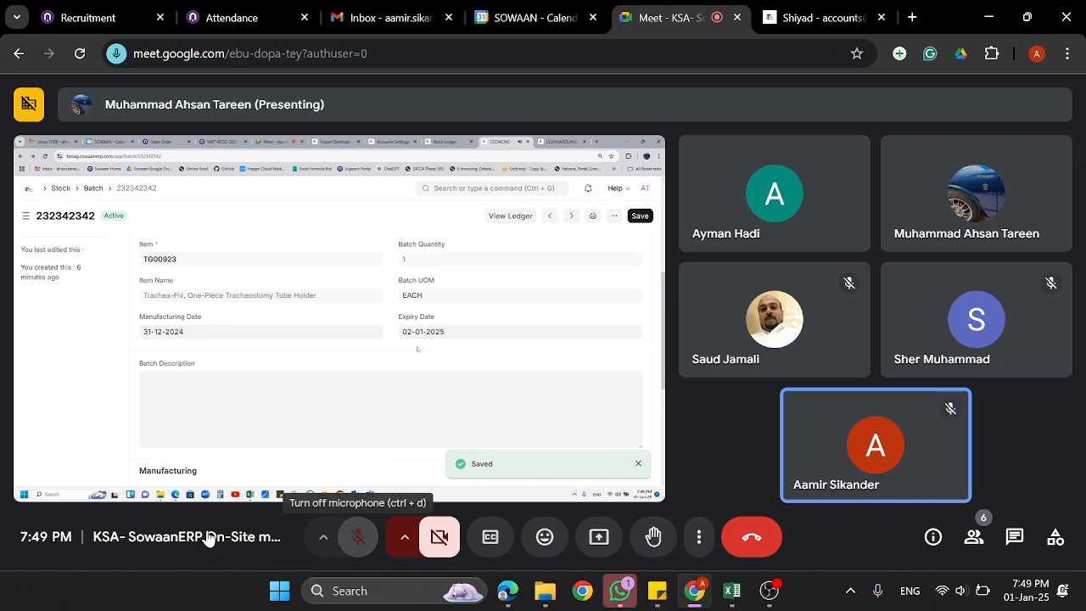
Unmute the microphone to discuss the presented Email Account list, scheduled alert job and email settings, muting it when not speaking
left_click(357, 540)
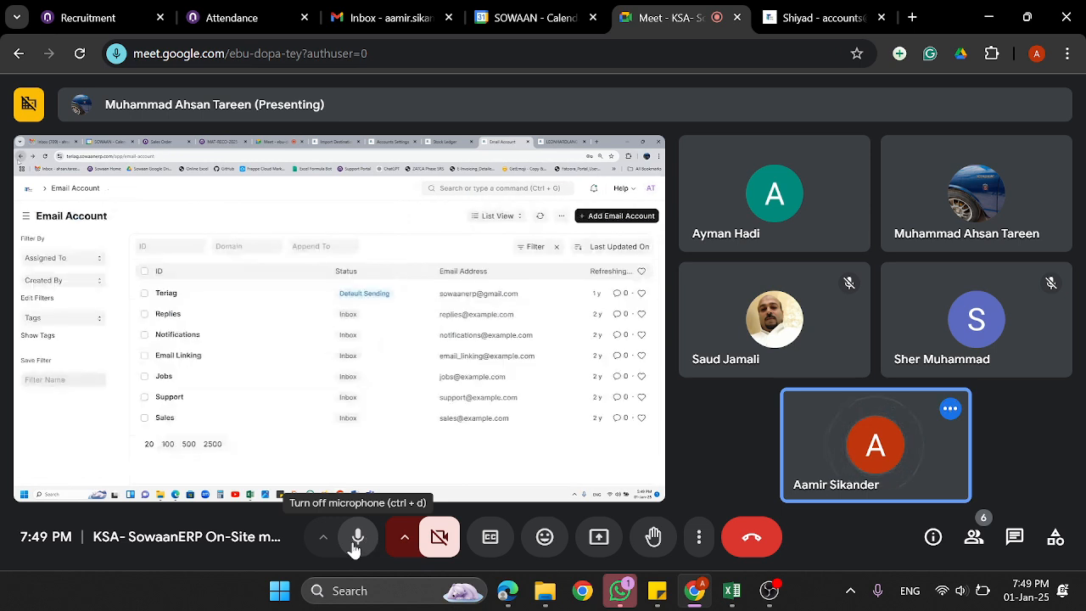
key("ctrl+d")
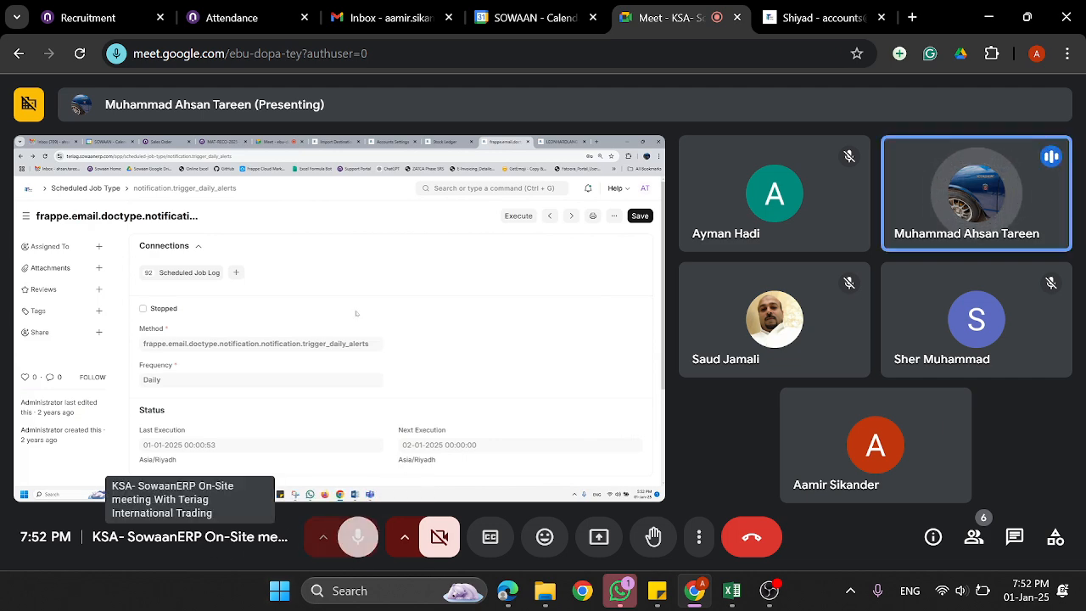
key("ctrl+d")
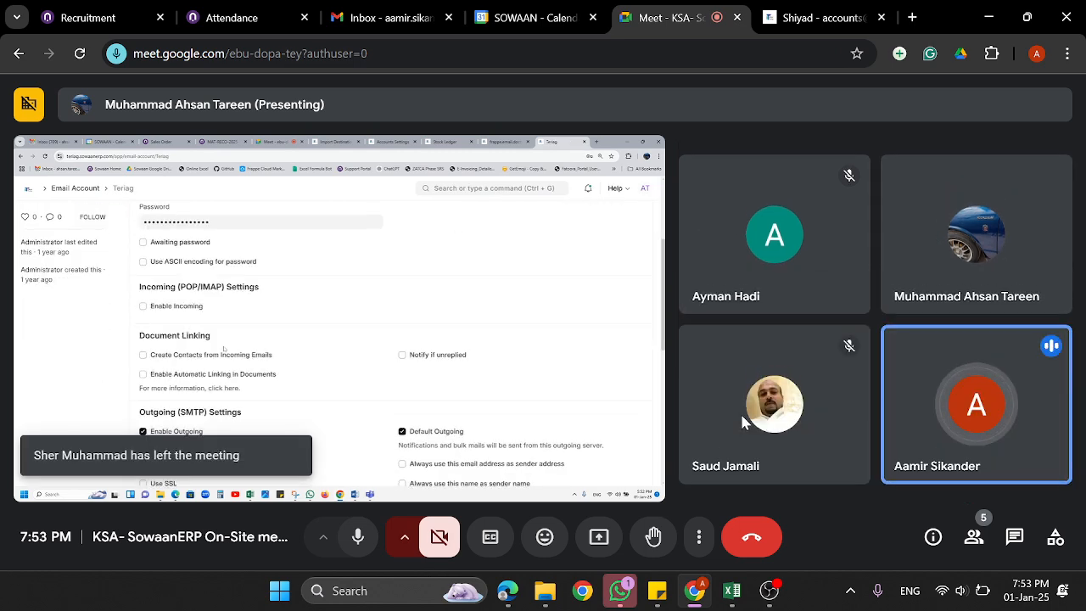
mouse_move(738, 414)
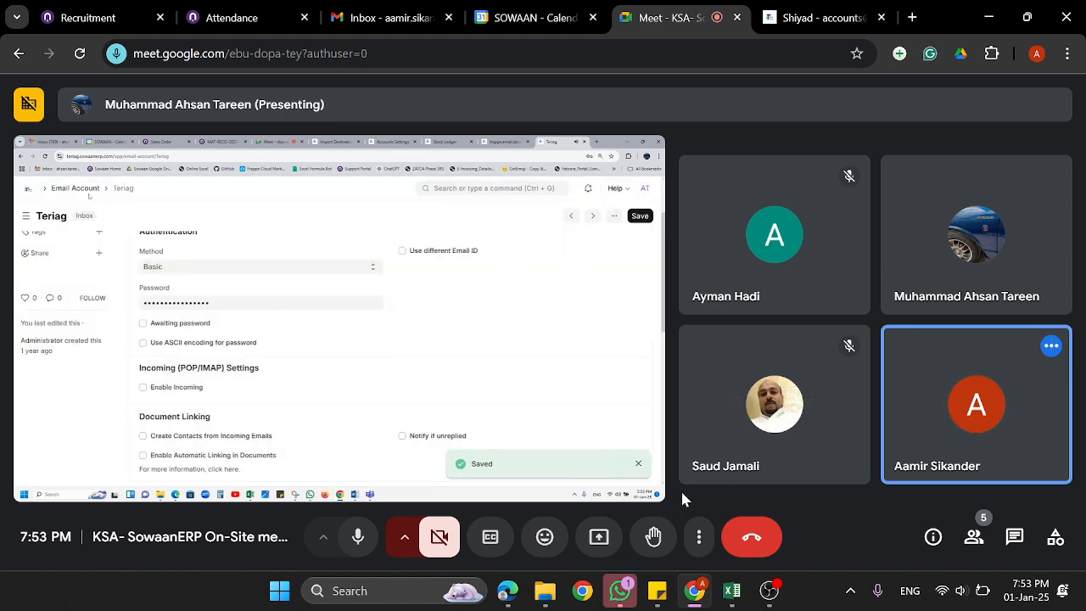
left_click(357, 547)
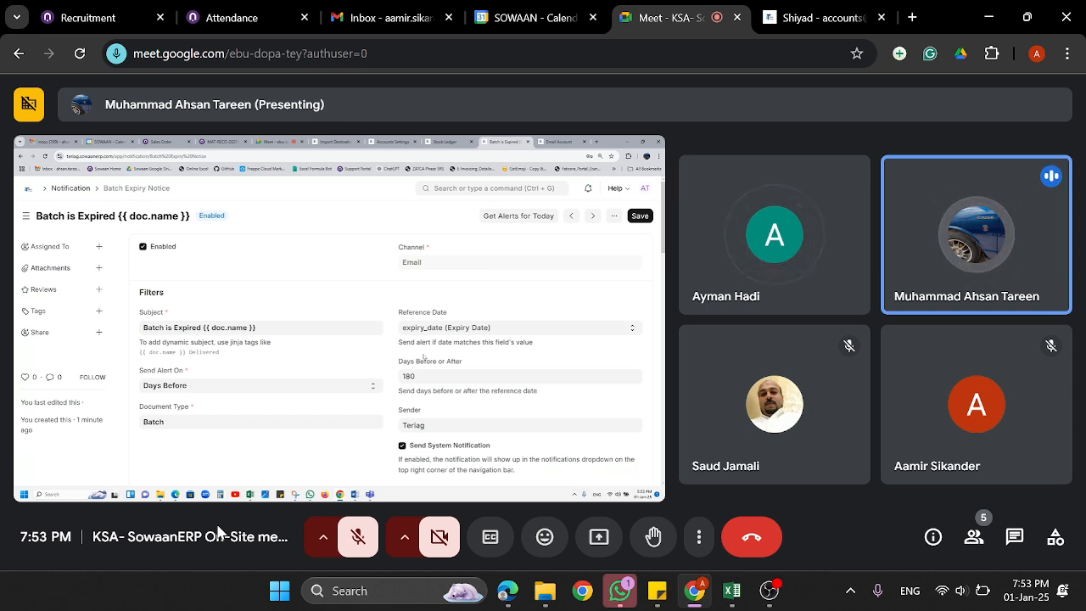
Unmute the microphone for remarks on the presented Batch Expiry Notice notification, and mute it when finished
left_click(357, 548)
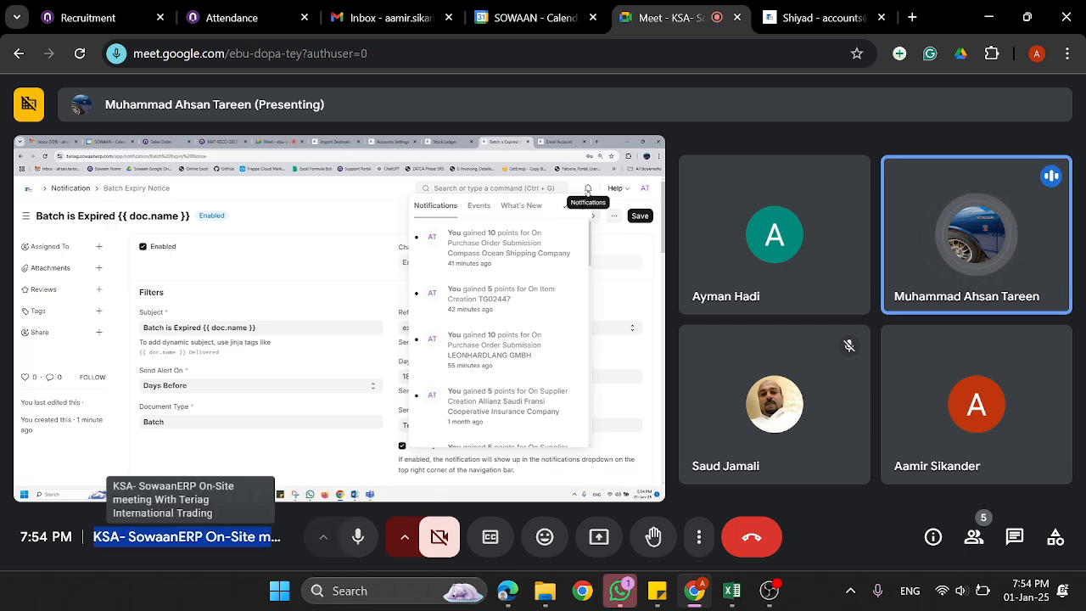
triple_click(187, 536)
left_click(186, 536)
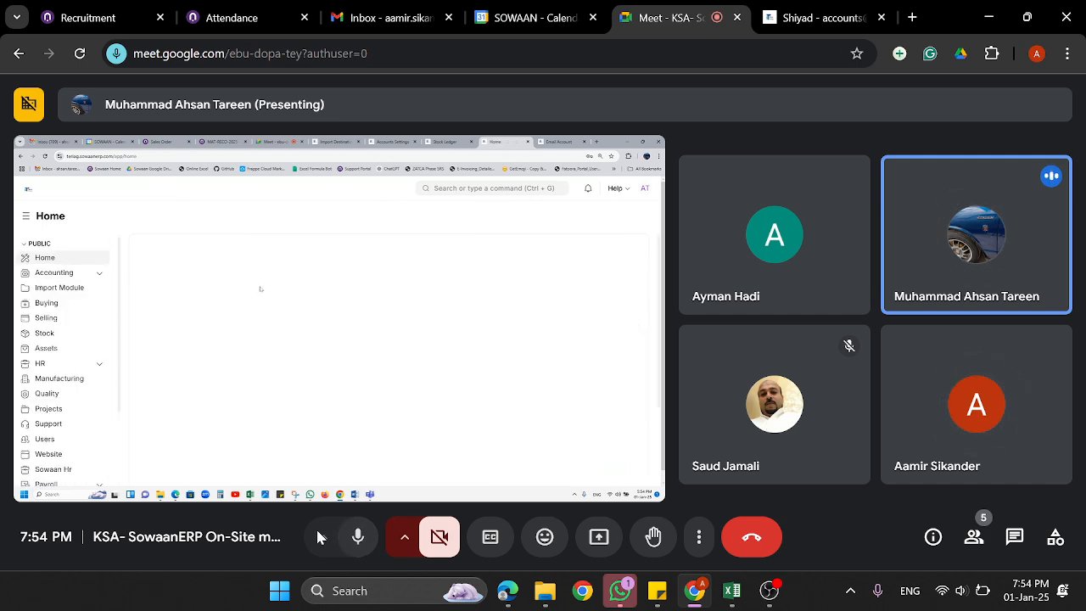
left_click(357, 537)
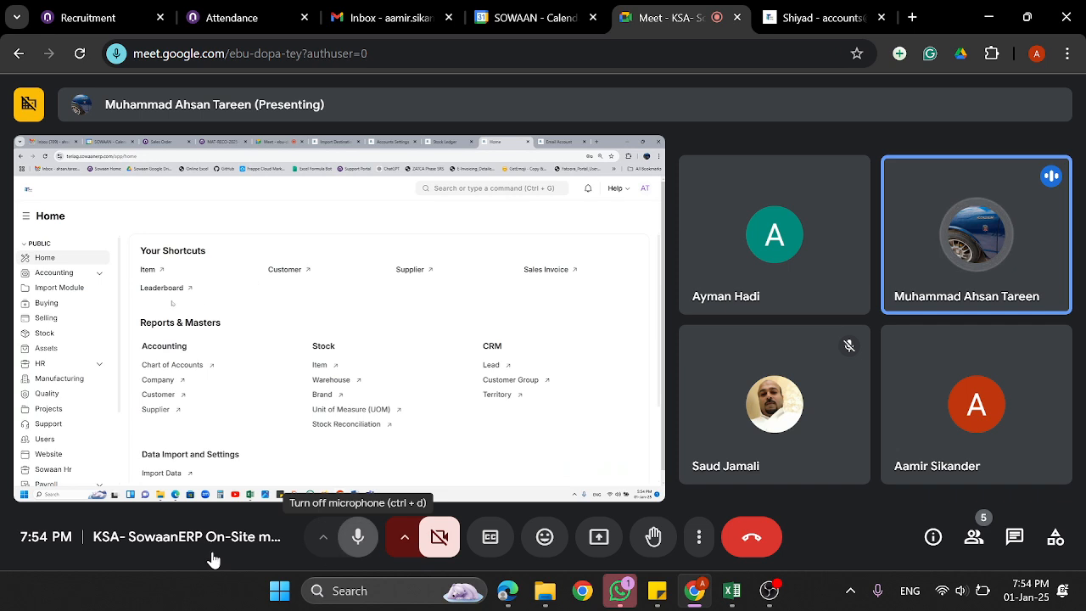
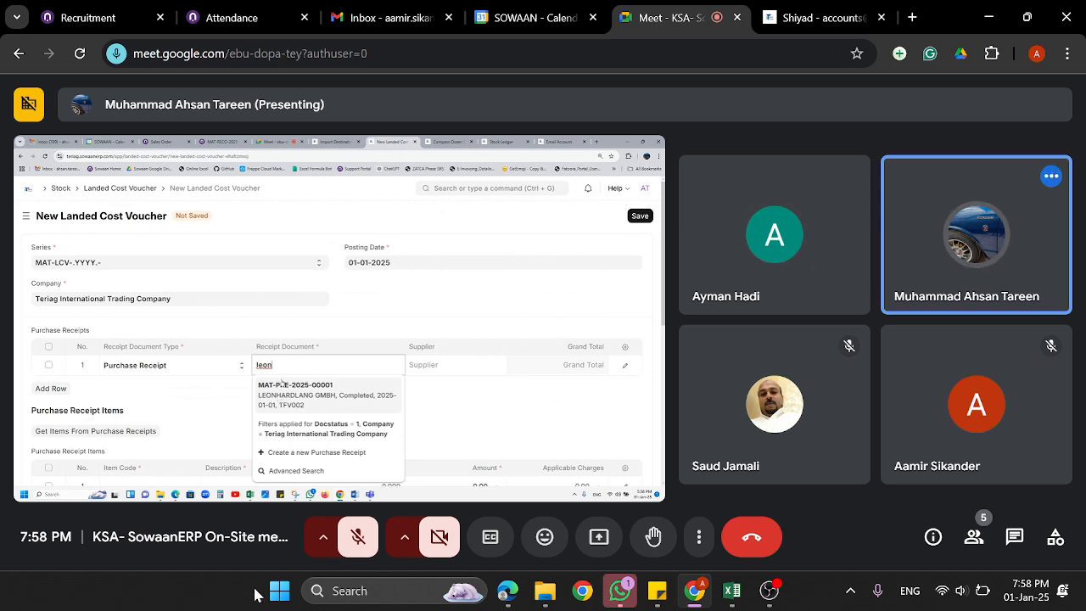
Unmute briefly to comment on the presented New Landed Cost Voucher, mute again, and view the shared voucher in full screen before exiting it
left_click(358, 537)
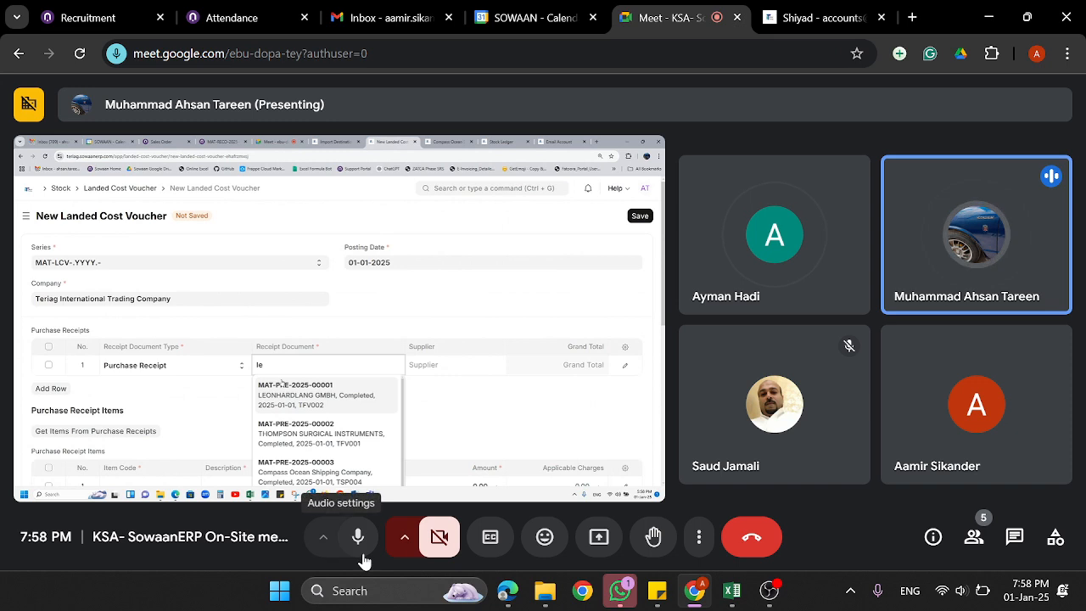
key("ctrl+d")
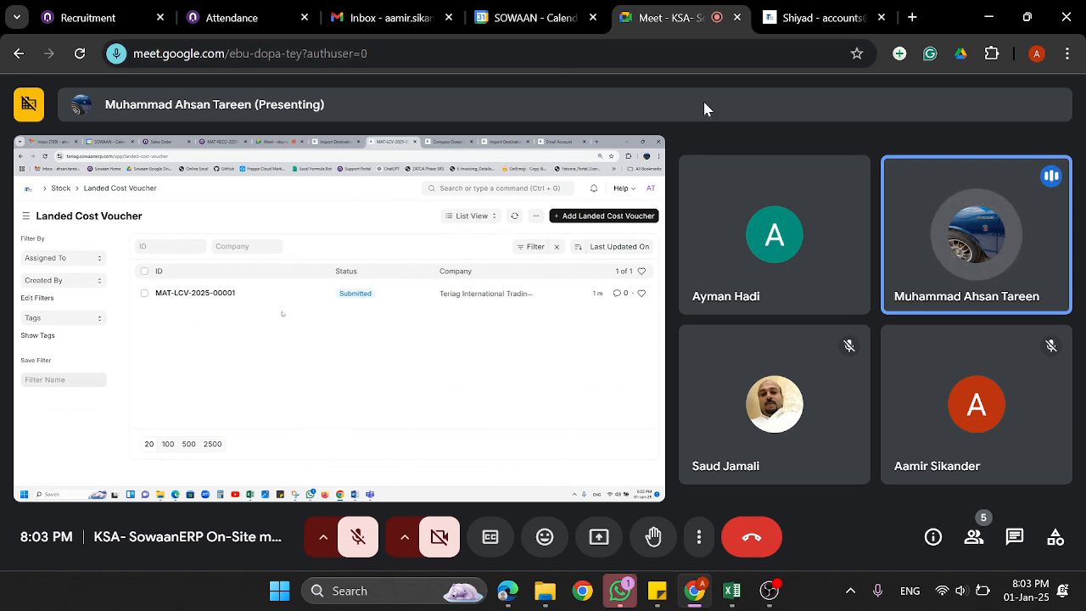
key("F11")
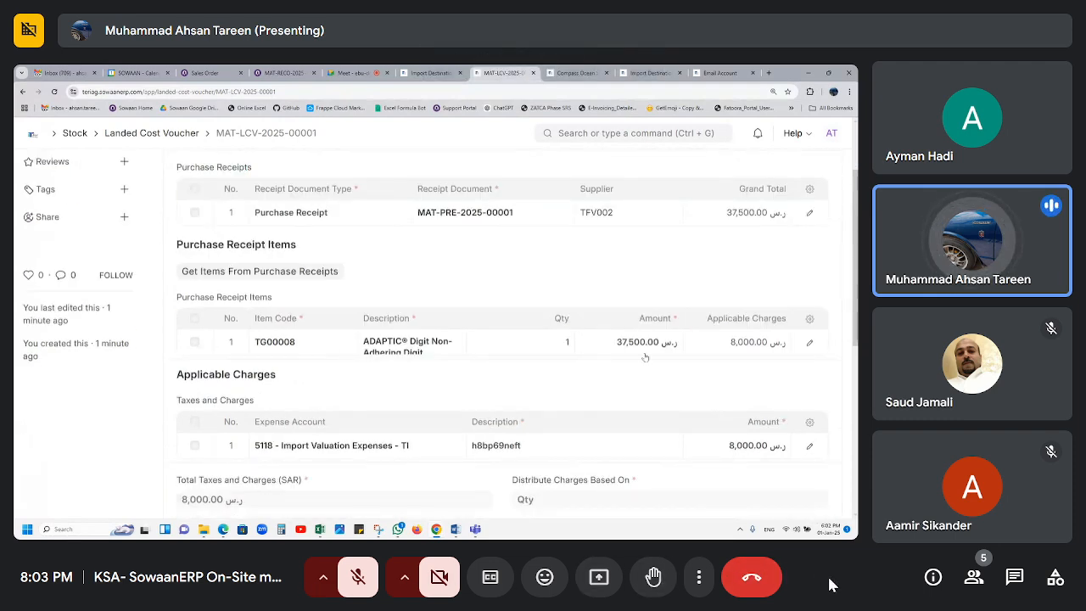
key("Escape")
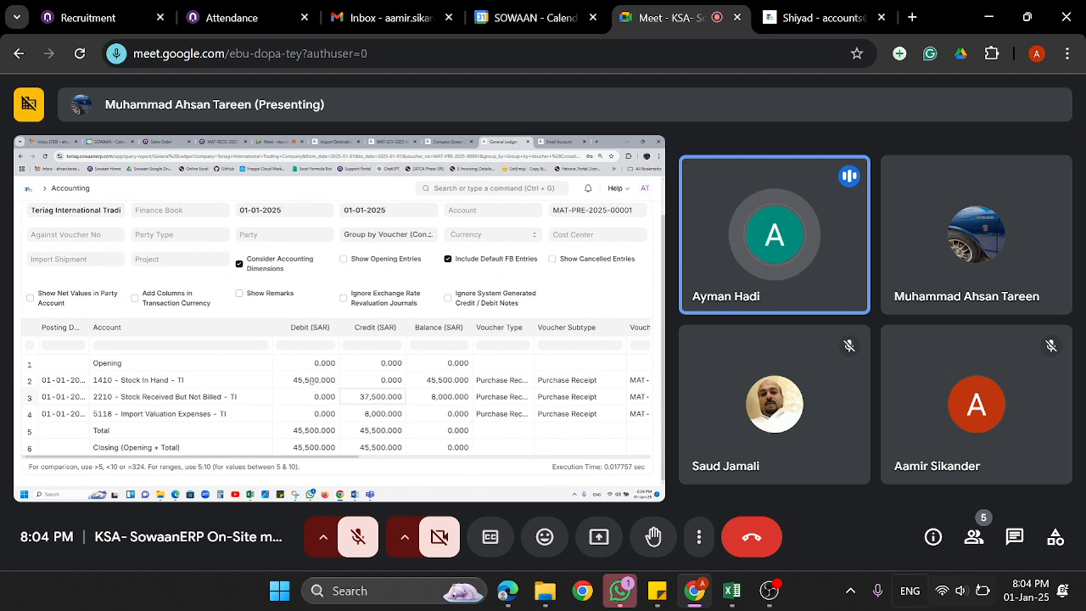
Turn the microphone on for a remark on the presented General Ledger entries of the purchase receipt, and mute it again
left_click(348, 553)
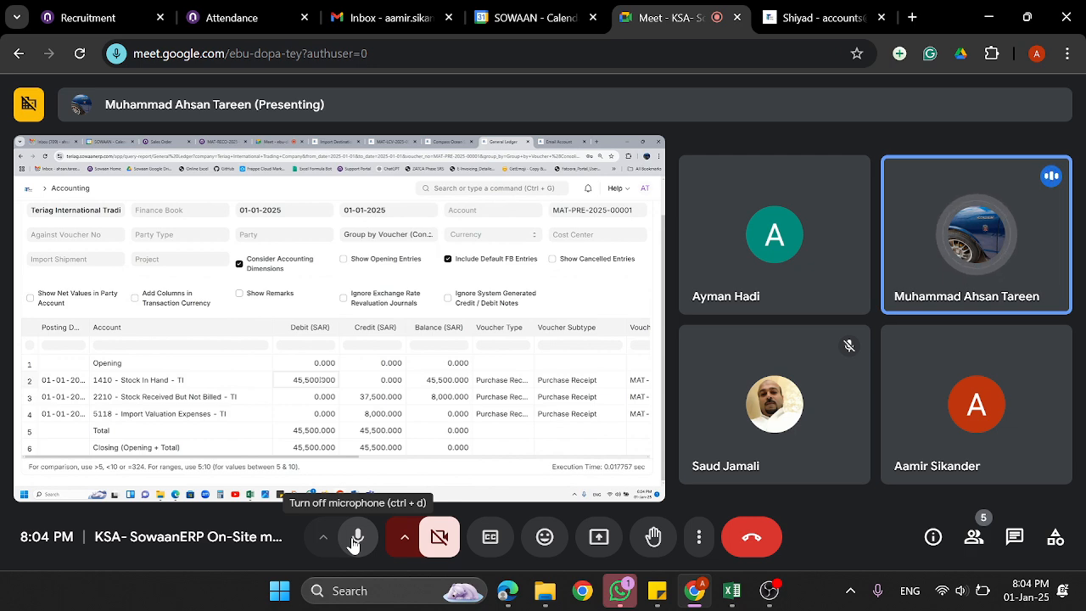
left_click(354, 540)
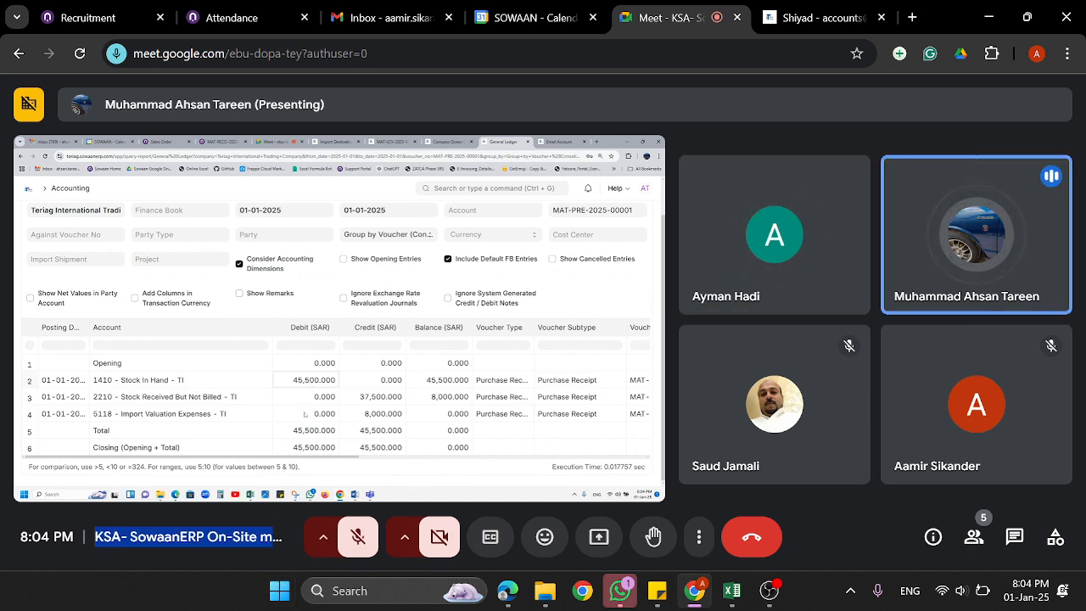
triple_click(217, 536)
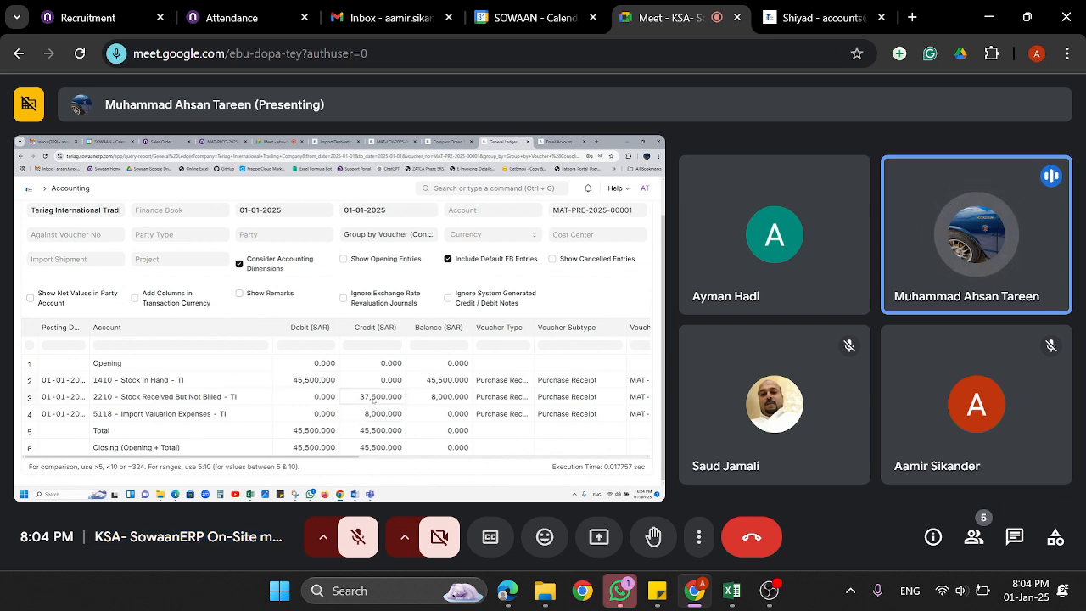
triple_click(246, 536)
triple_click(200, 536)
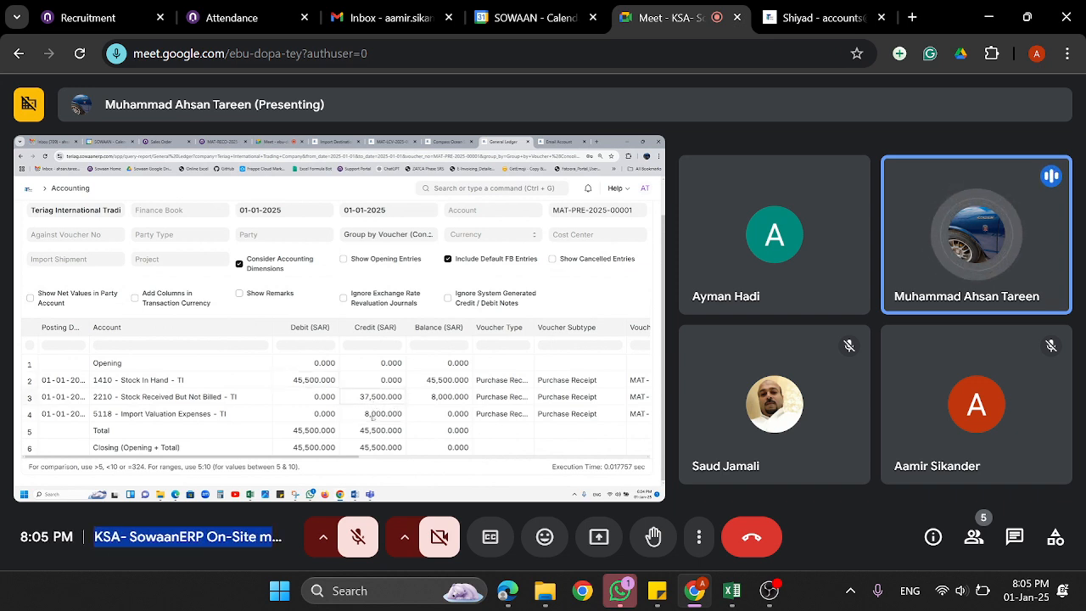
triple_click(201, 536)
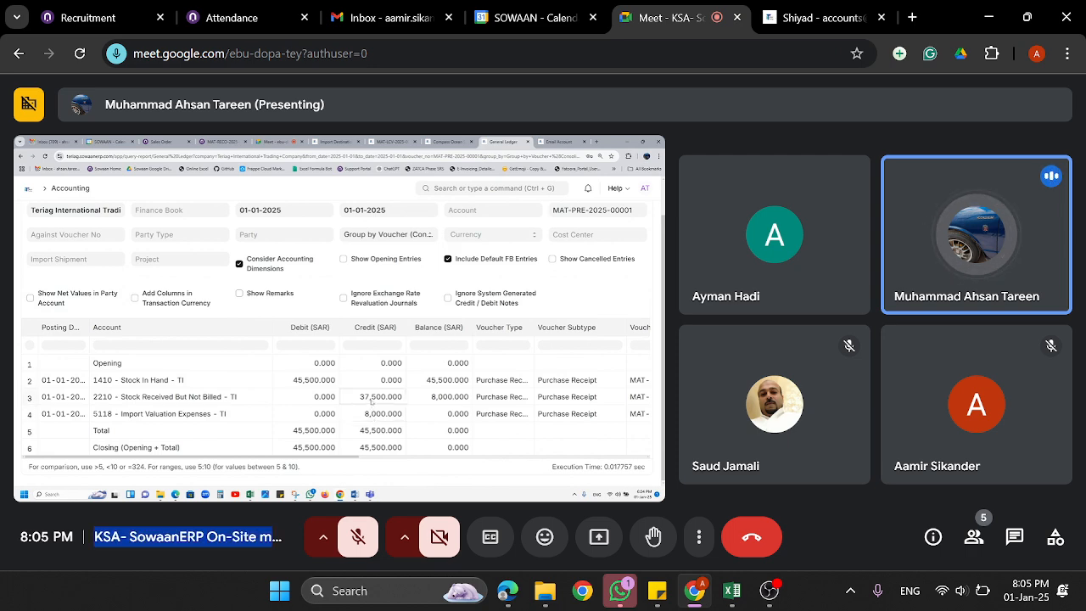
left_click(200, 536)
triple_click(238, 538)
left_click(239, 541)
triple_click(237, 538)
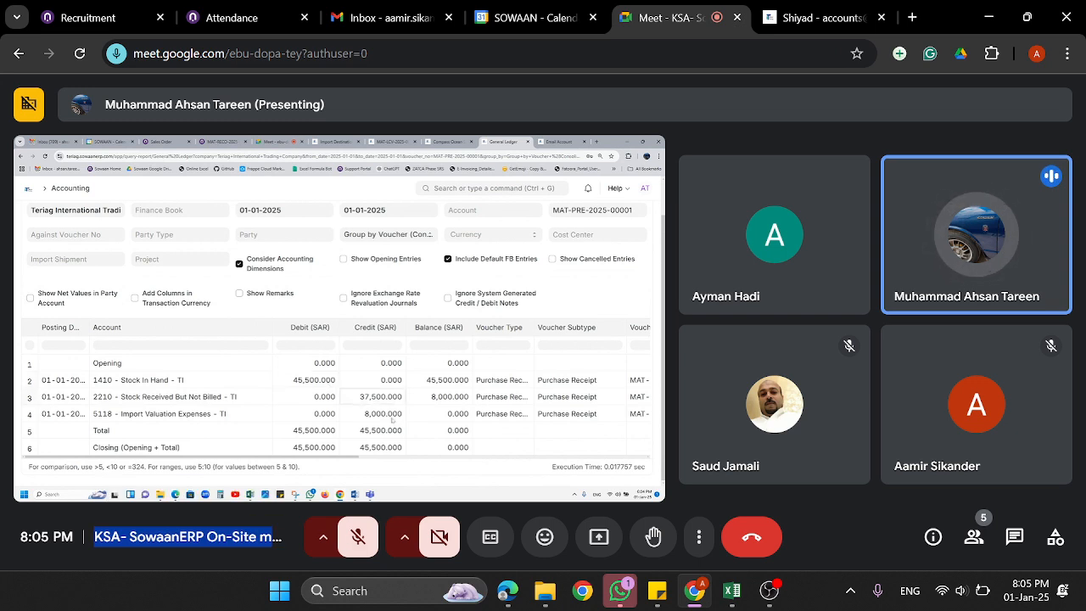
left_click(237, 538)
triple_click(126, 538)
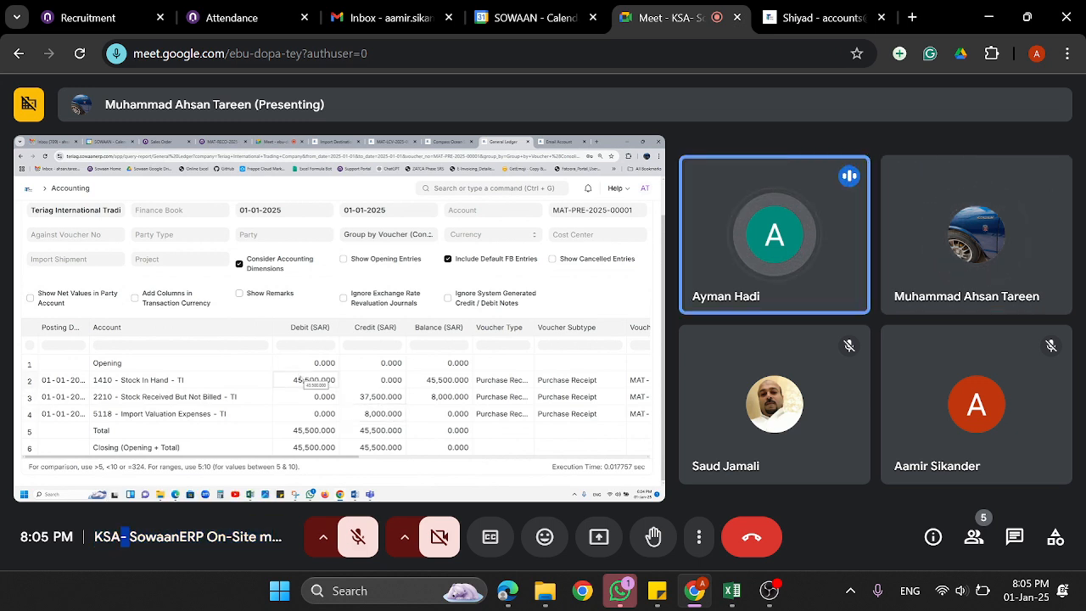
left_click(125, 537)
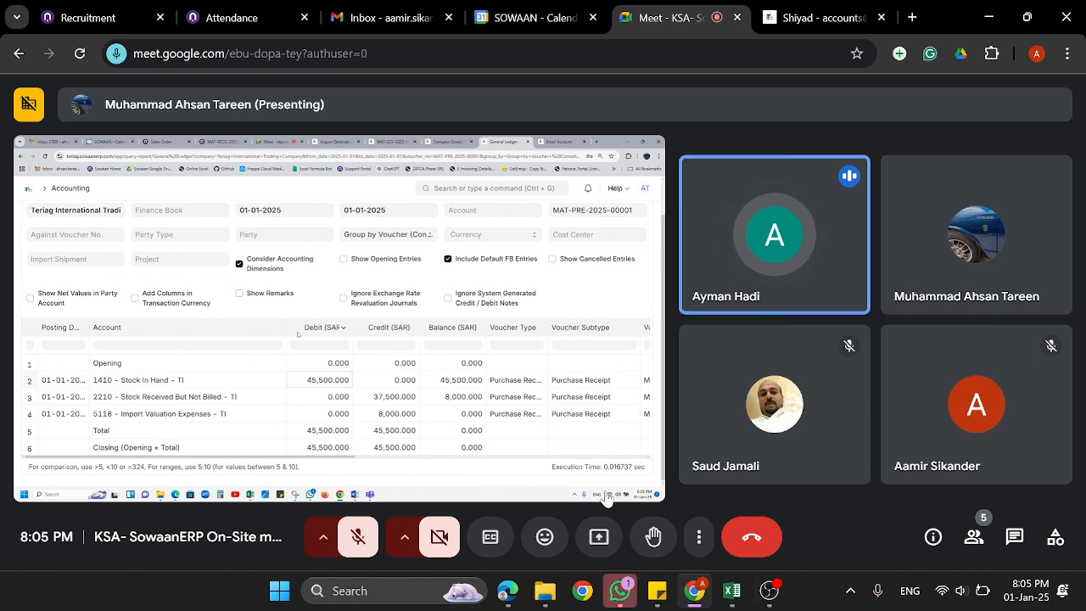
Switch to OBS to stop the screen recording of the meeting
mouse_move(766, 599)
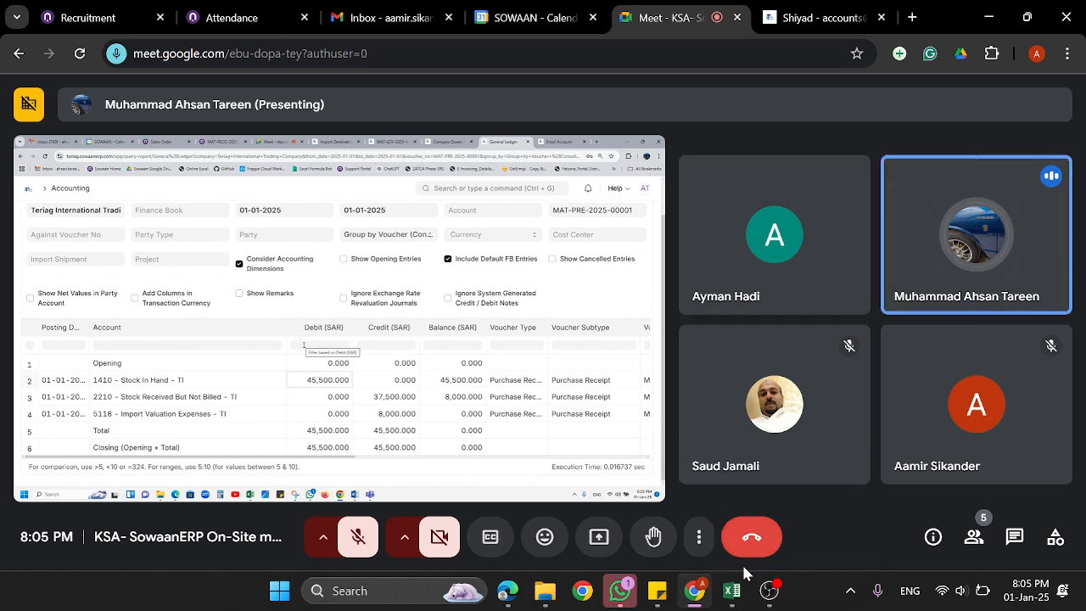
left_click(787, 511)
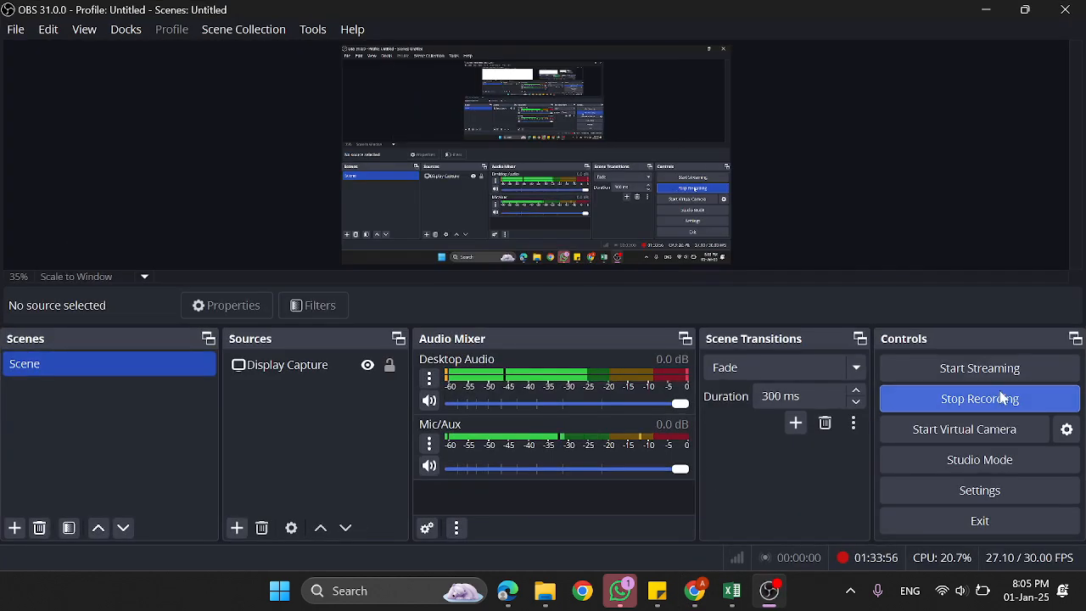